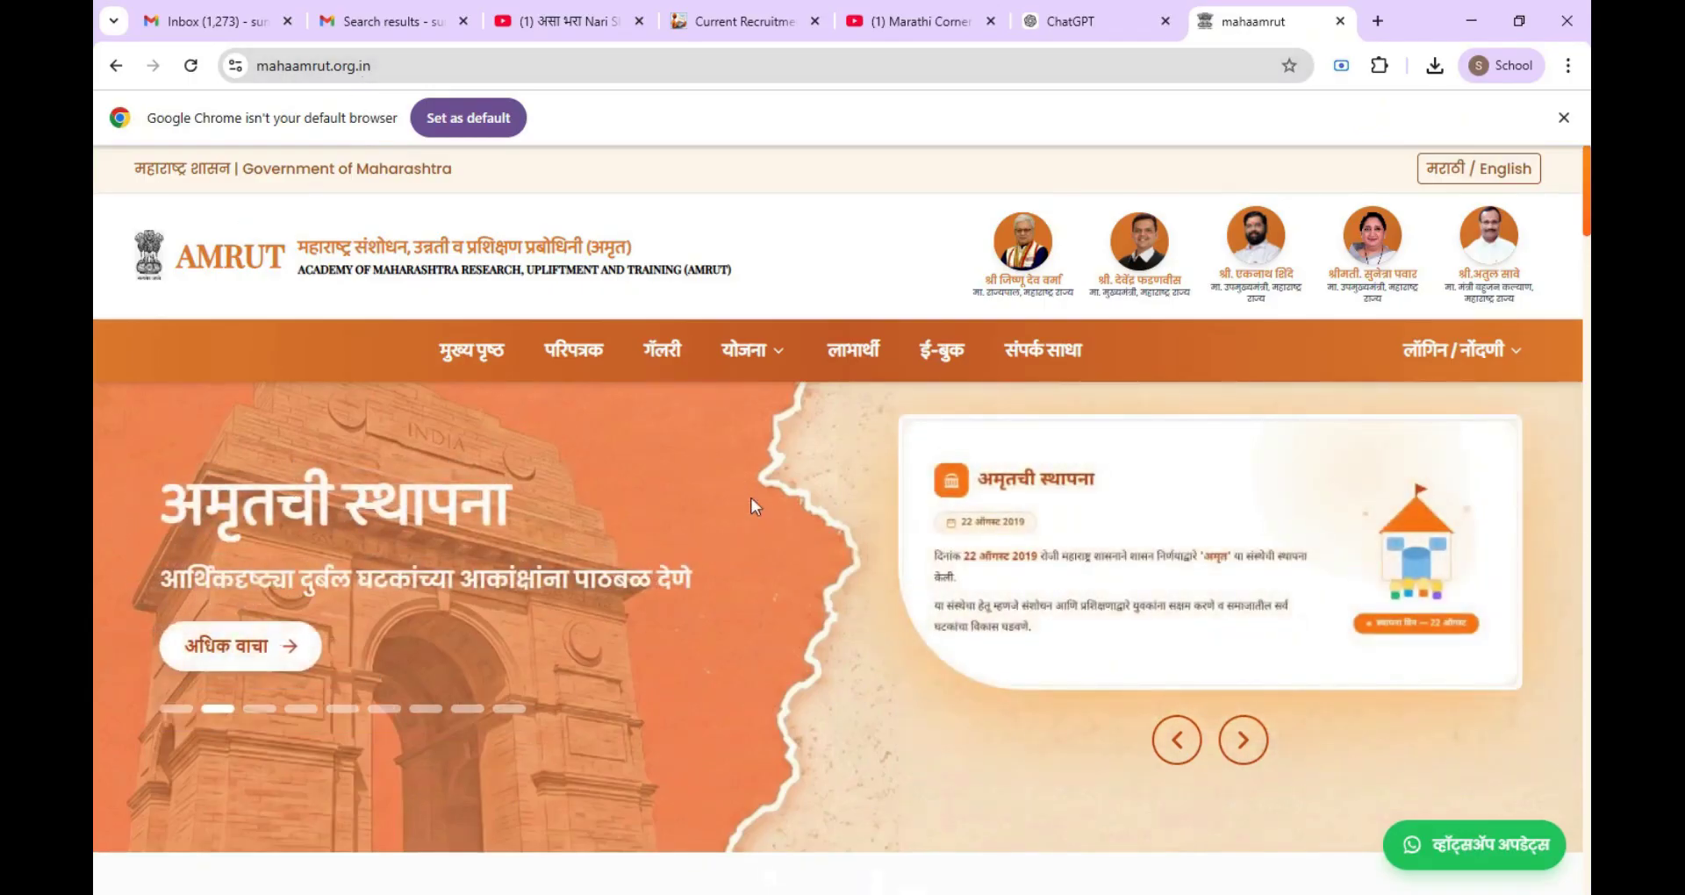
Step: Open the संगणक टंकलेखन योजना (GCC_TBC) scheme page from the योजना menu
click(776, 358)
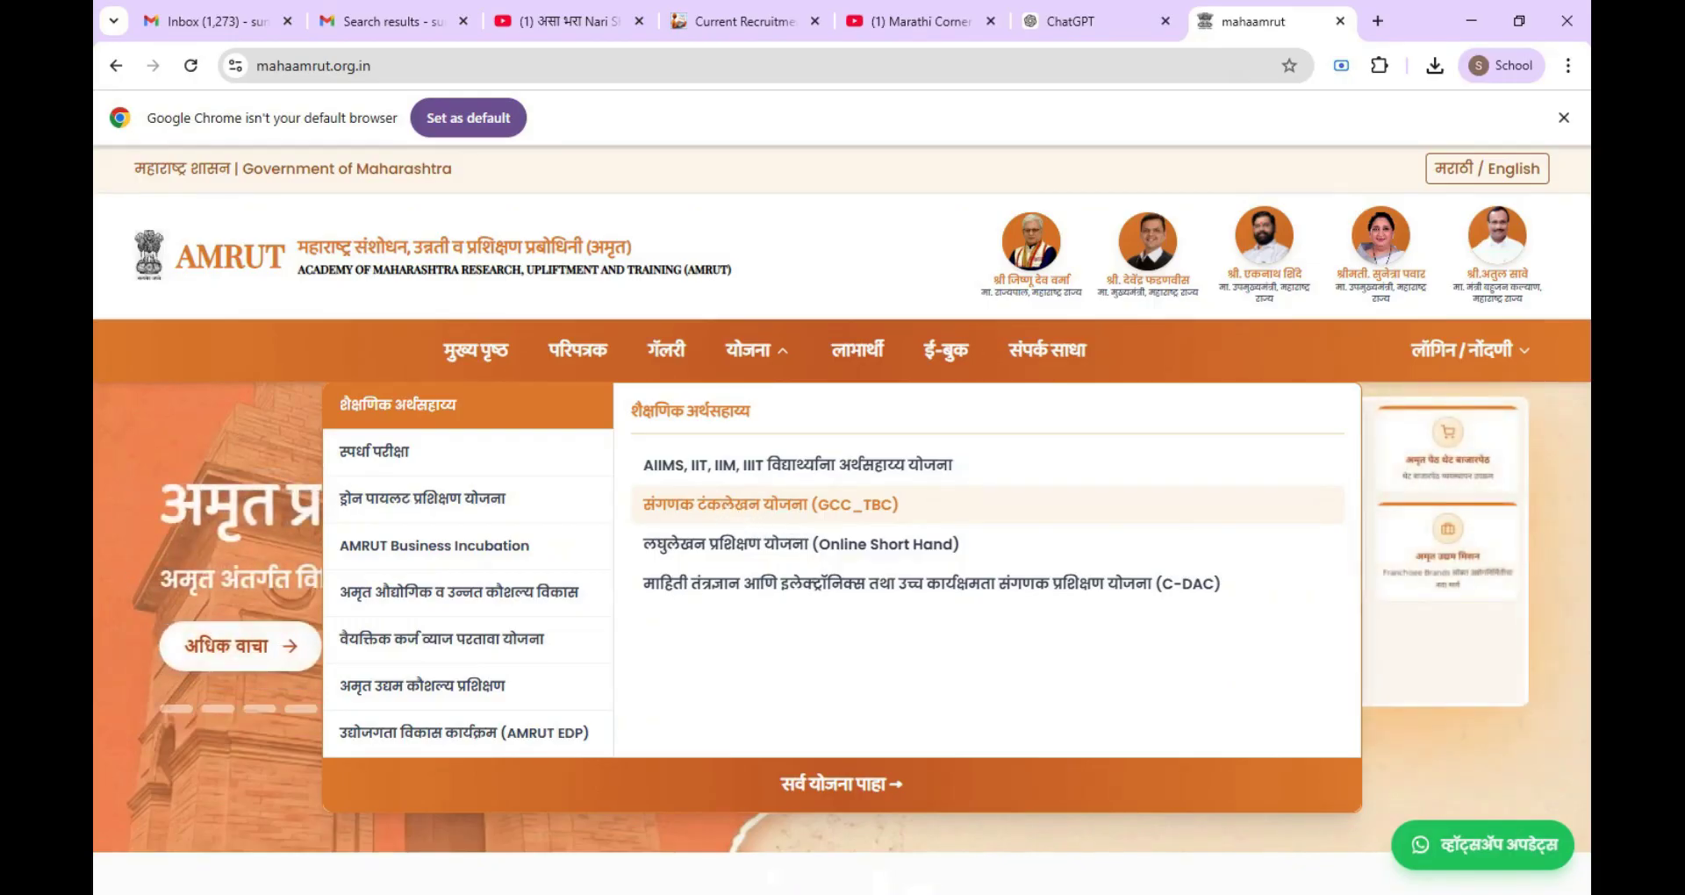
click(724, 507)
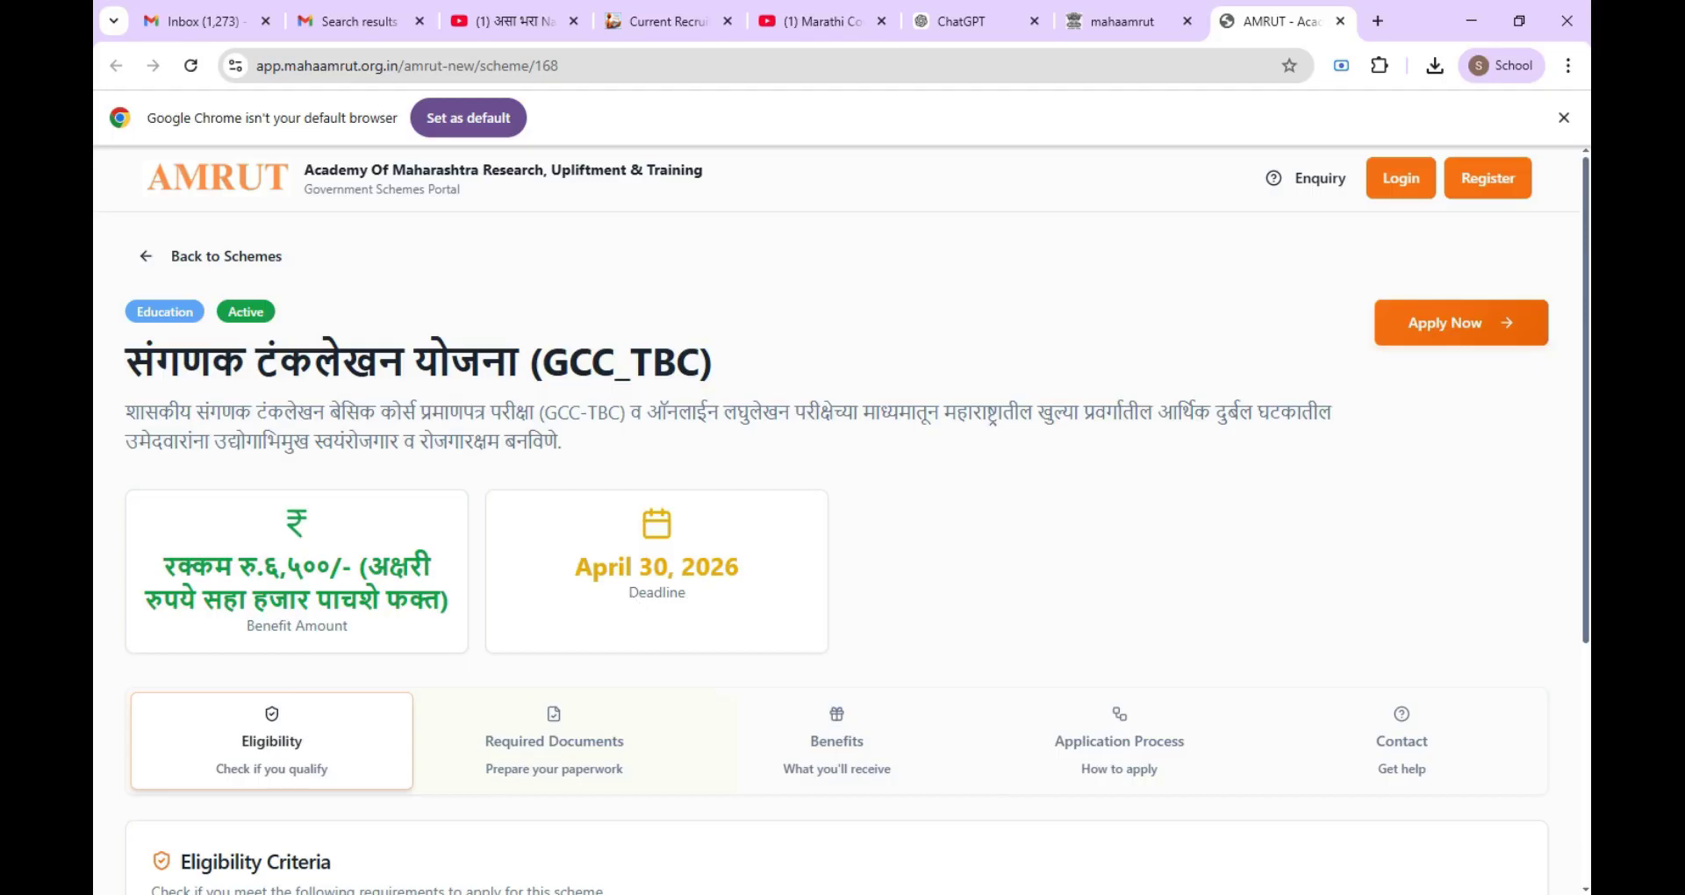
Step: Read through the GCC_TBC eligibility criteria, then show the Required Documents list
scroll(633, 603, down, 1)
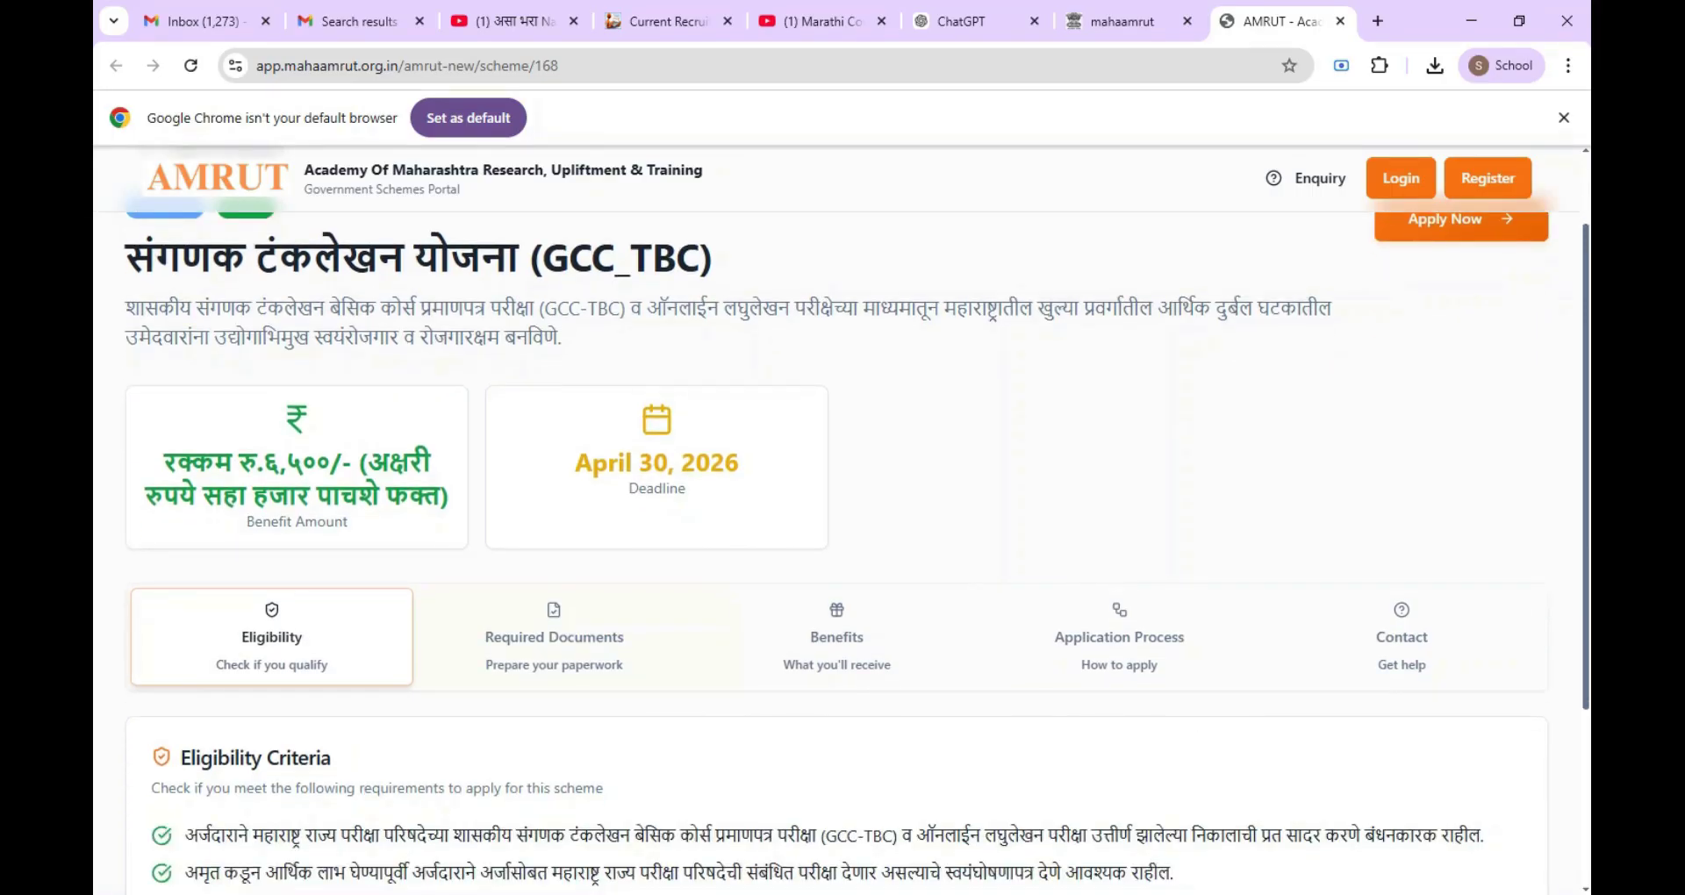
scroll(632, 603, down, 2)
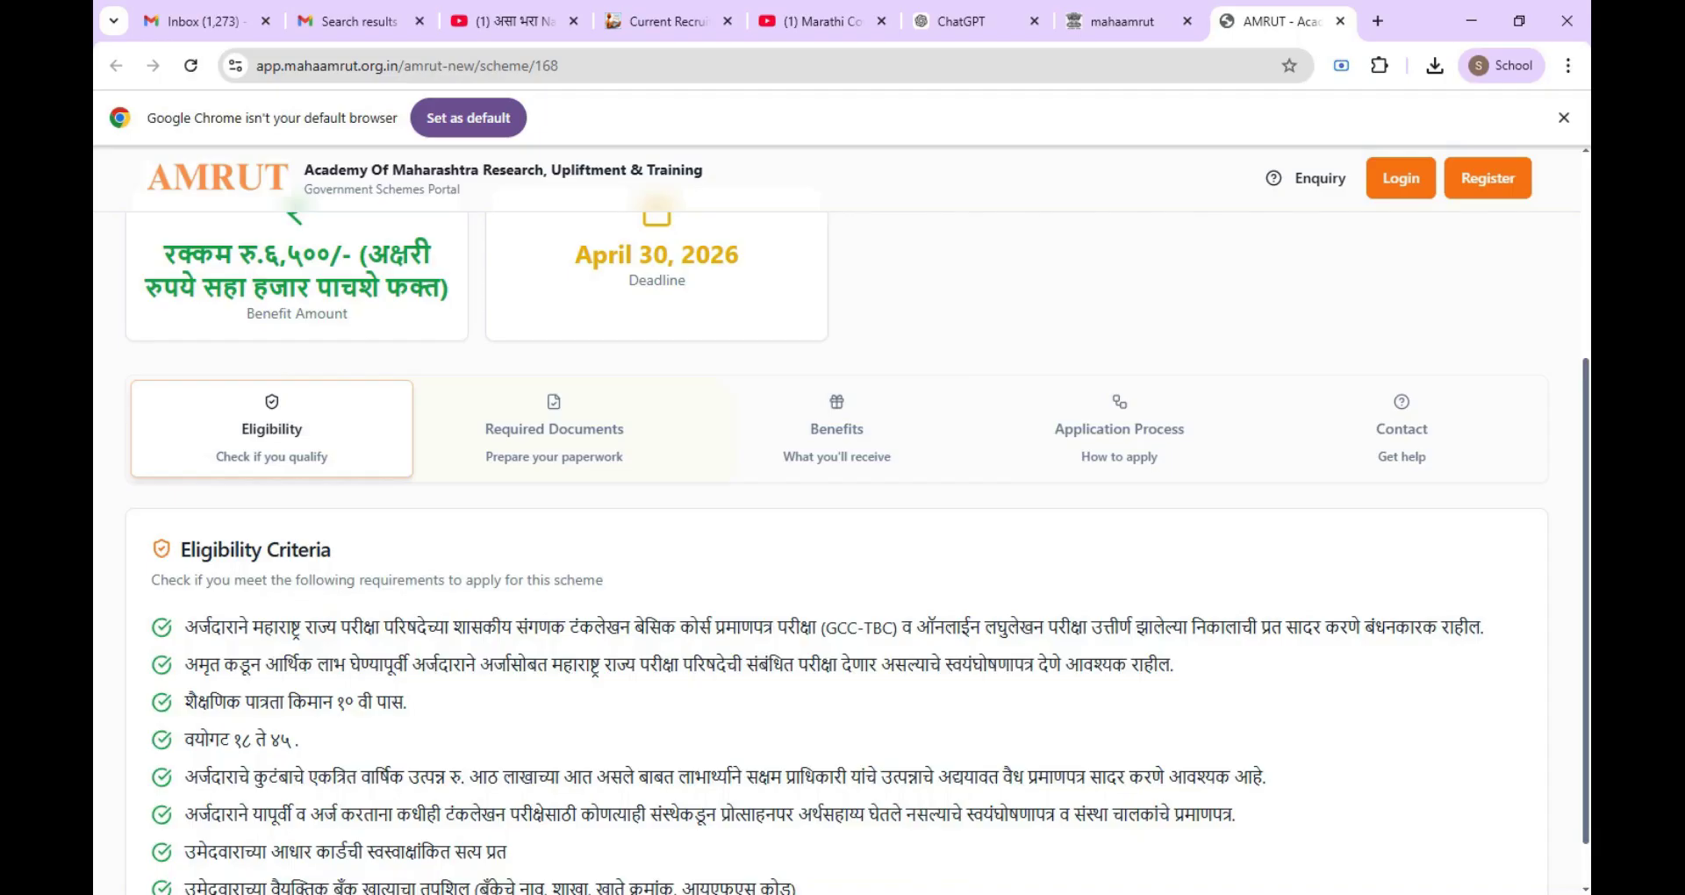
scroll(857, 553, down, 1)
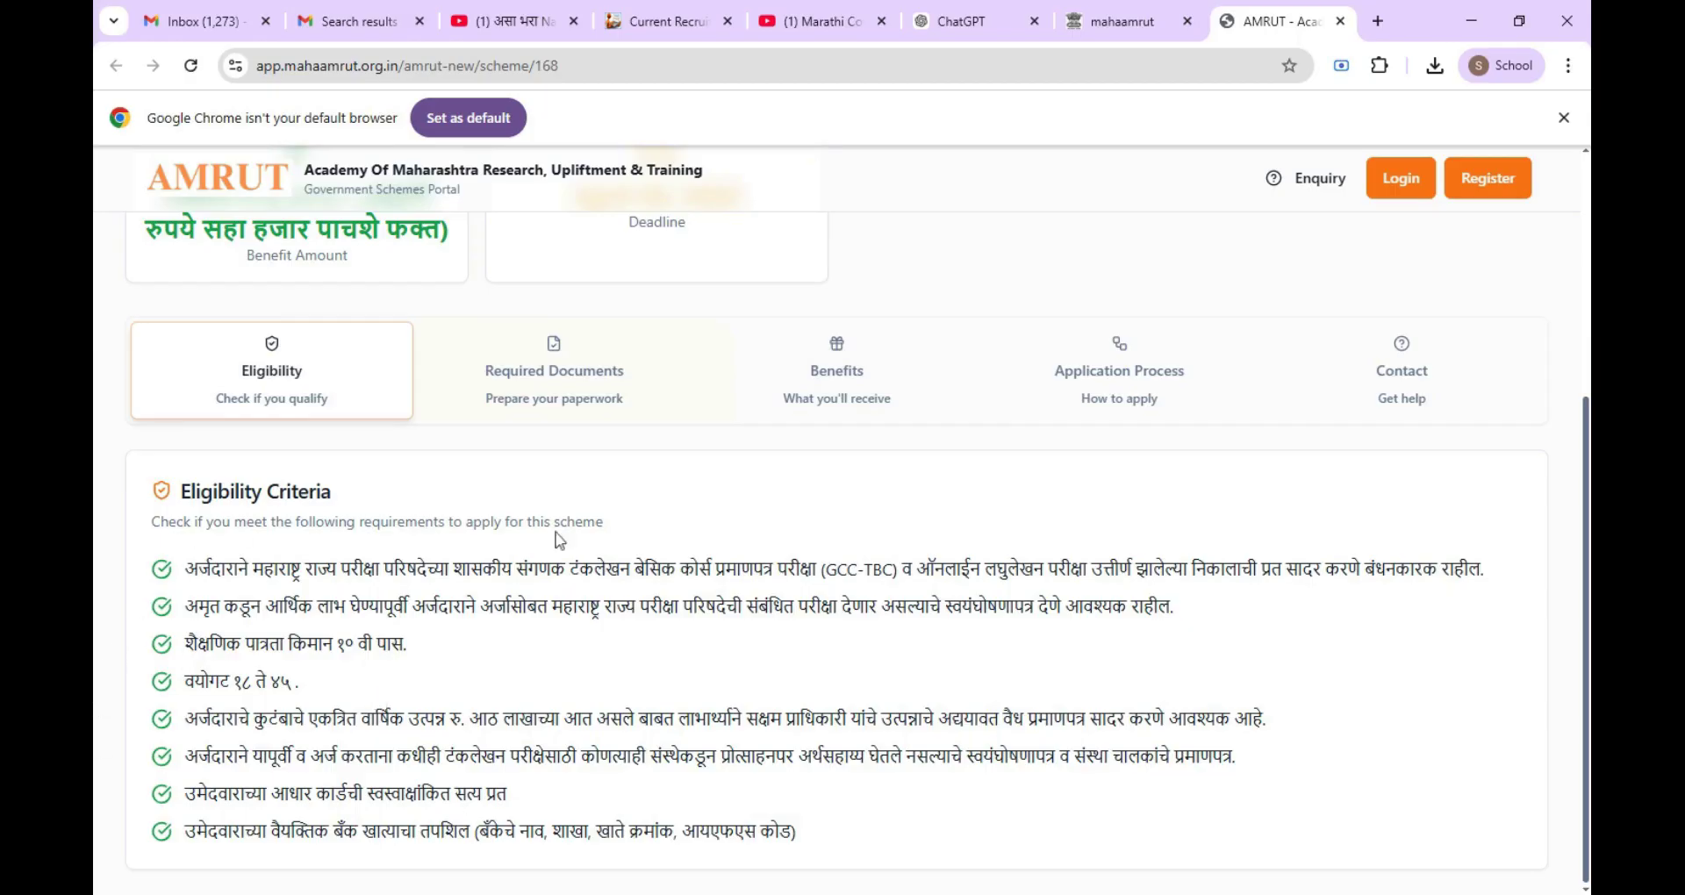
click(560, 372)
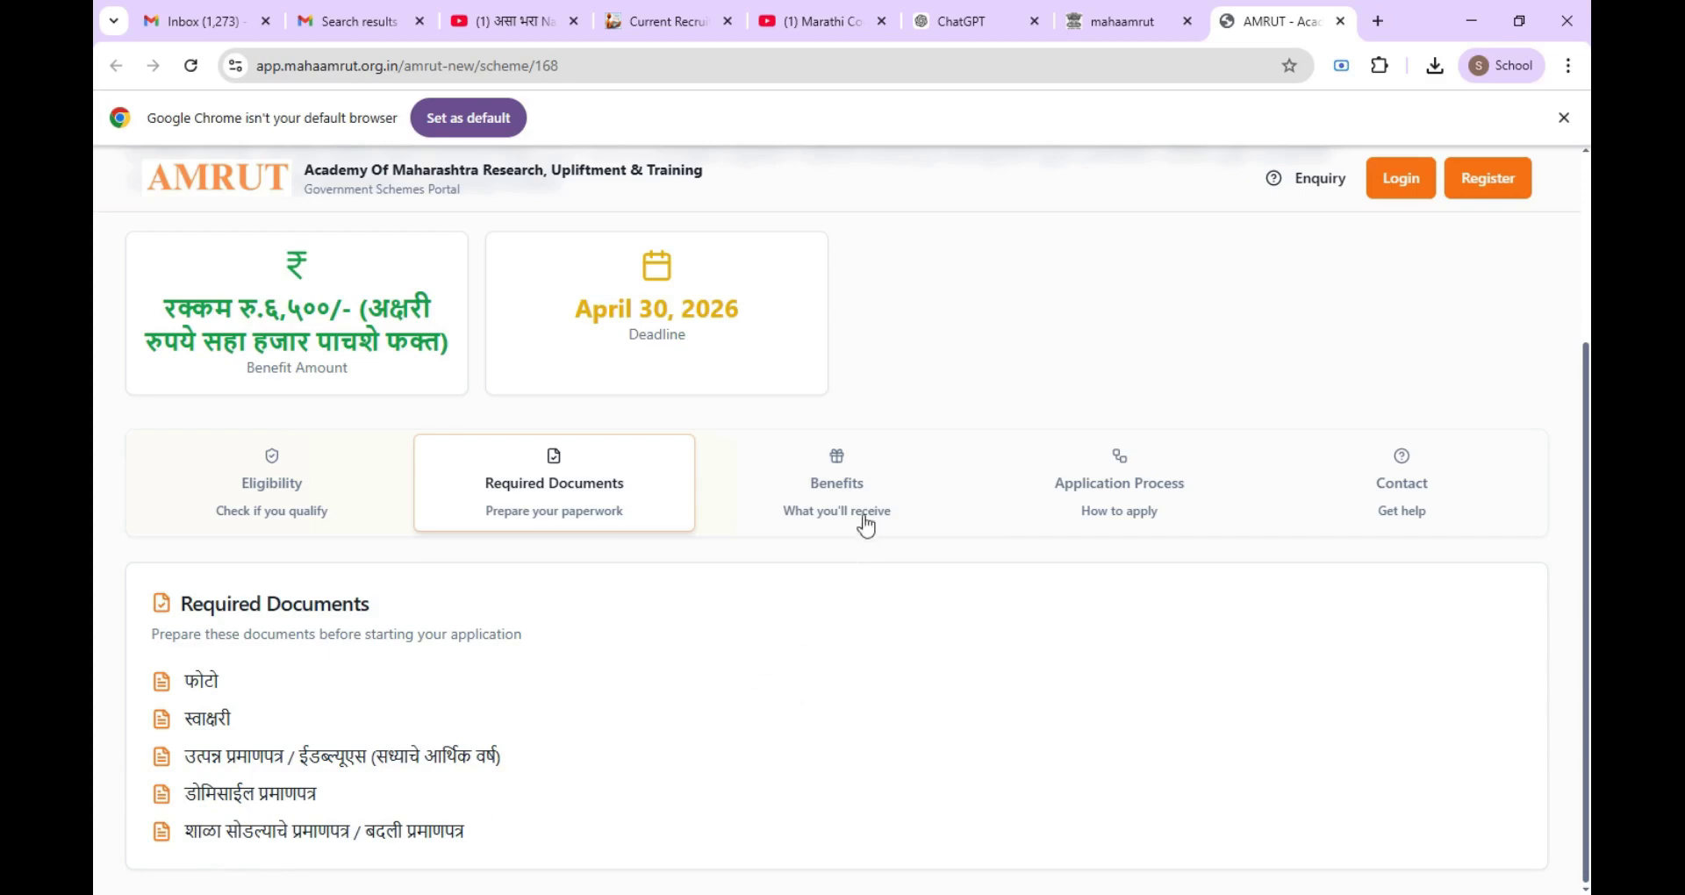
Step: View the GCC_TBC Benefits tab, then the Application Process tab
click(841, 481)
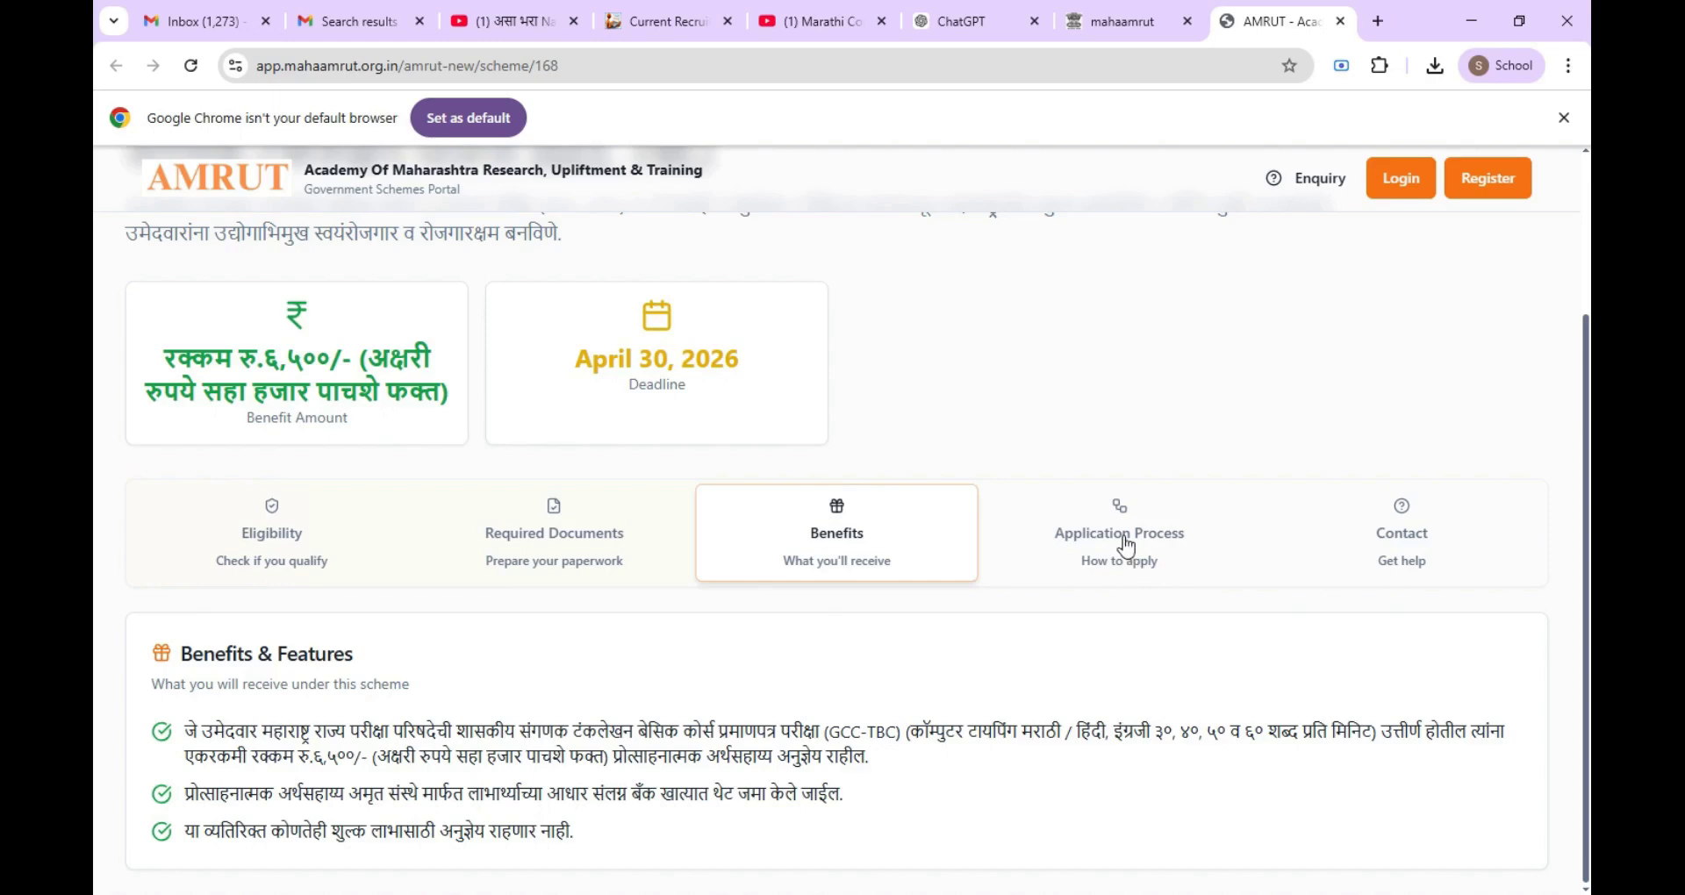
click(1128, 544)
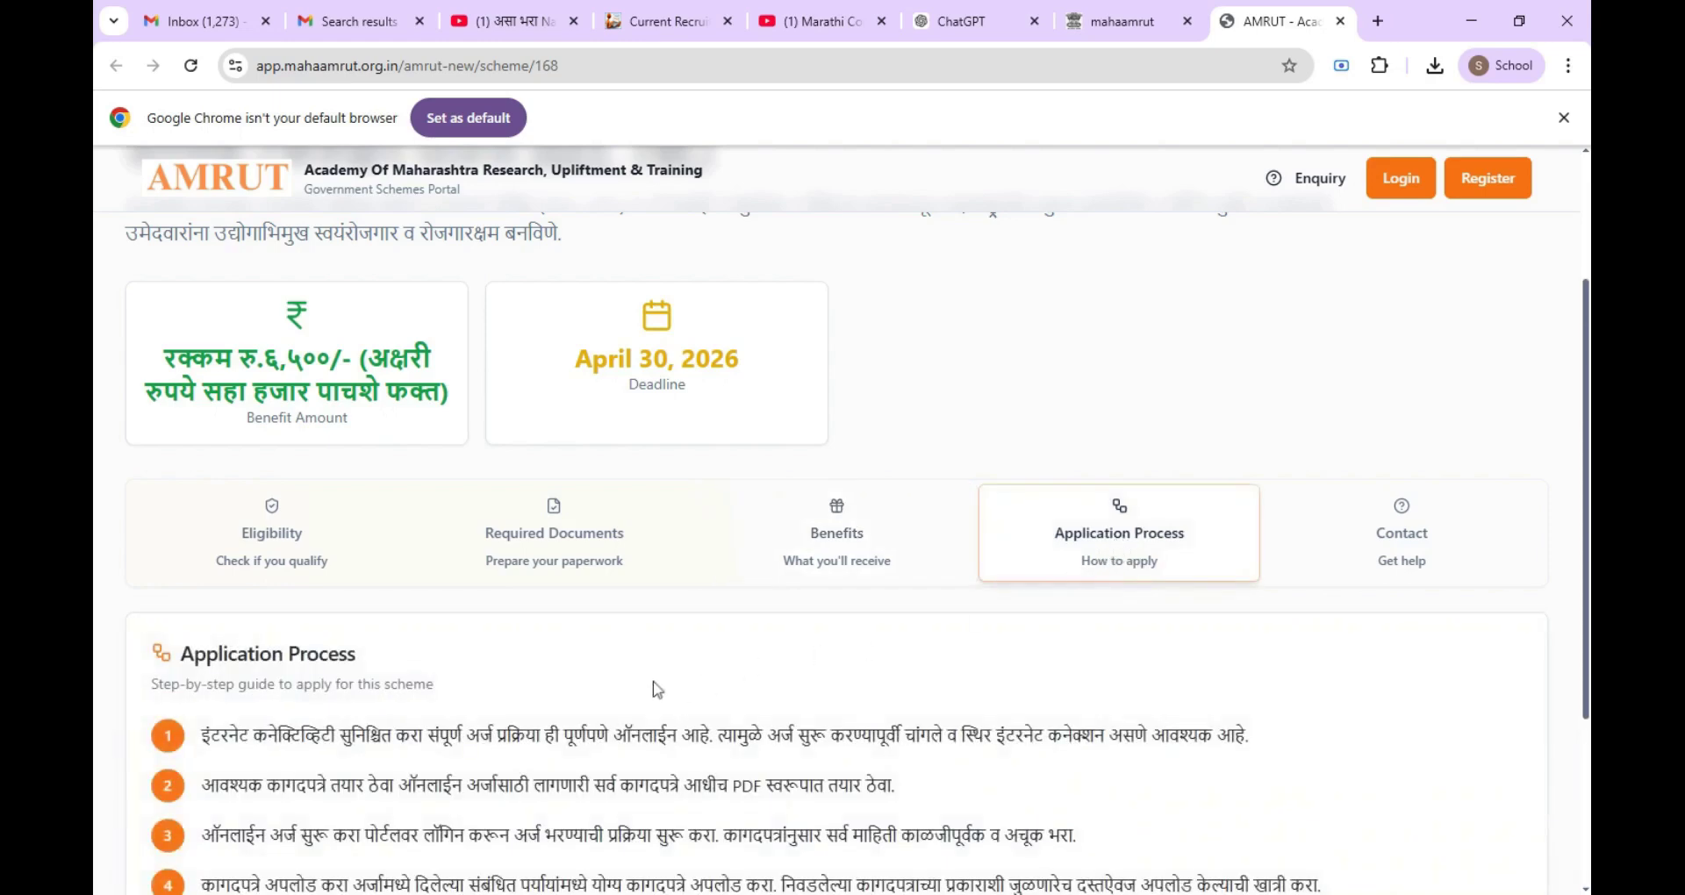
Step: Read the remaining application process steps and start the GCC_TBC application
scroll(653, 681, down, 2)
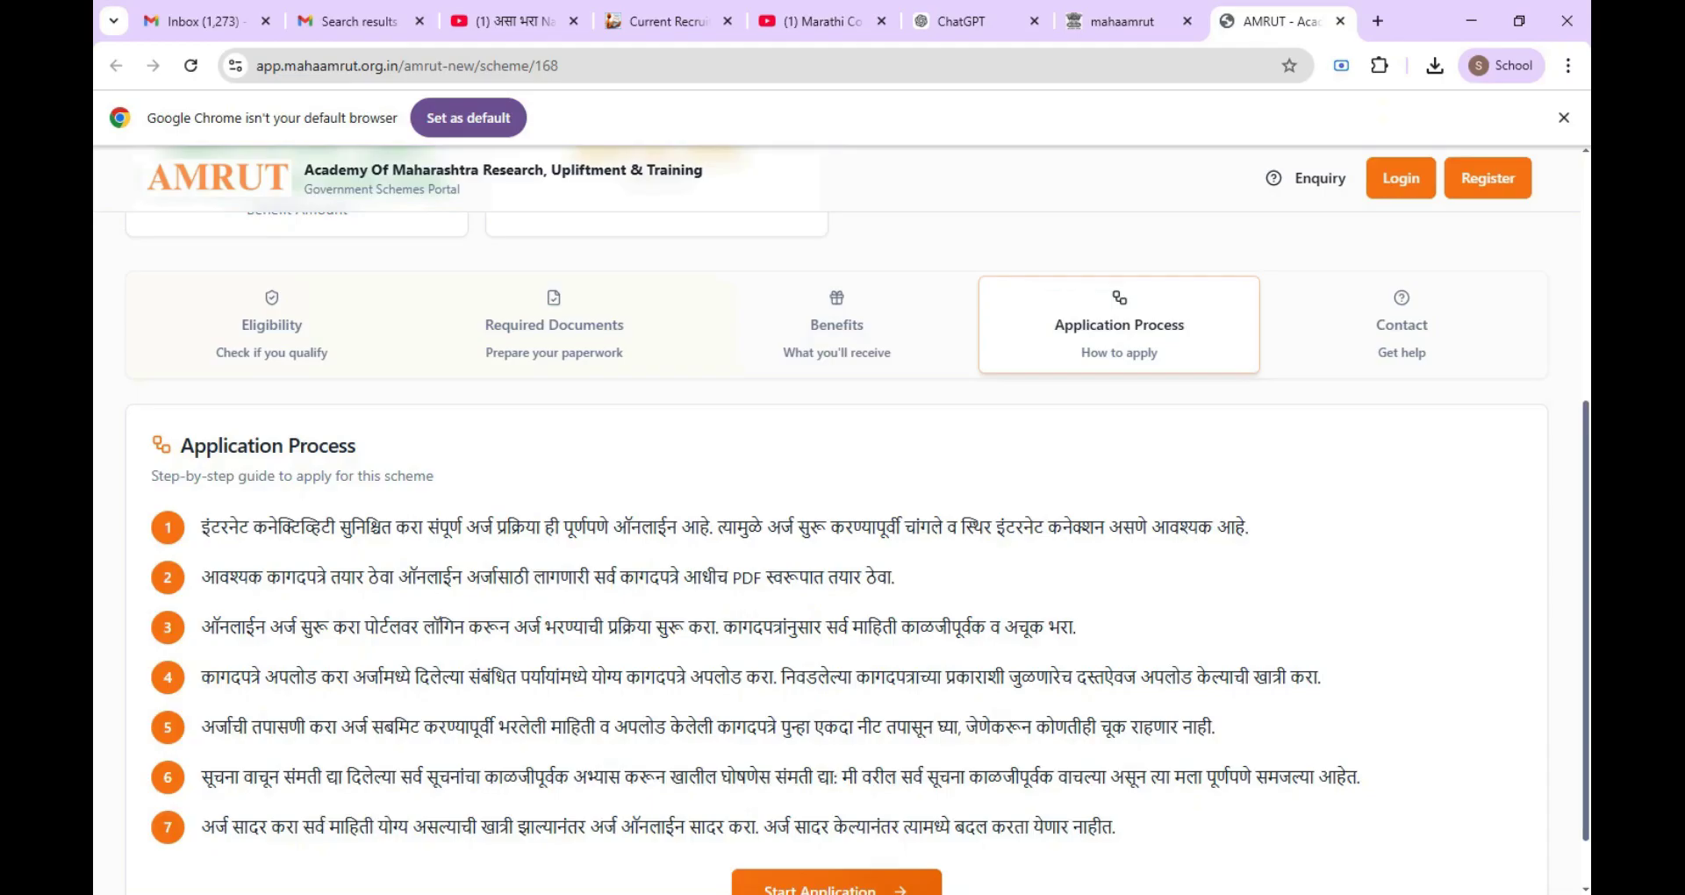
scroll(843, 777, down, 1)
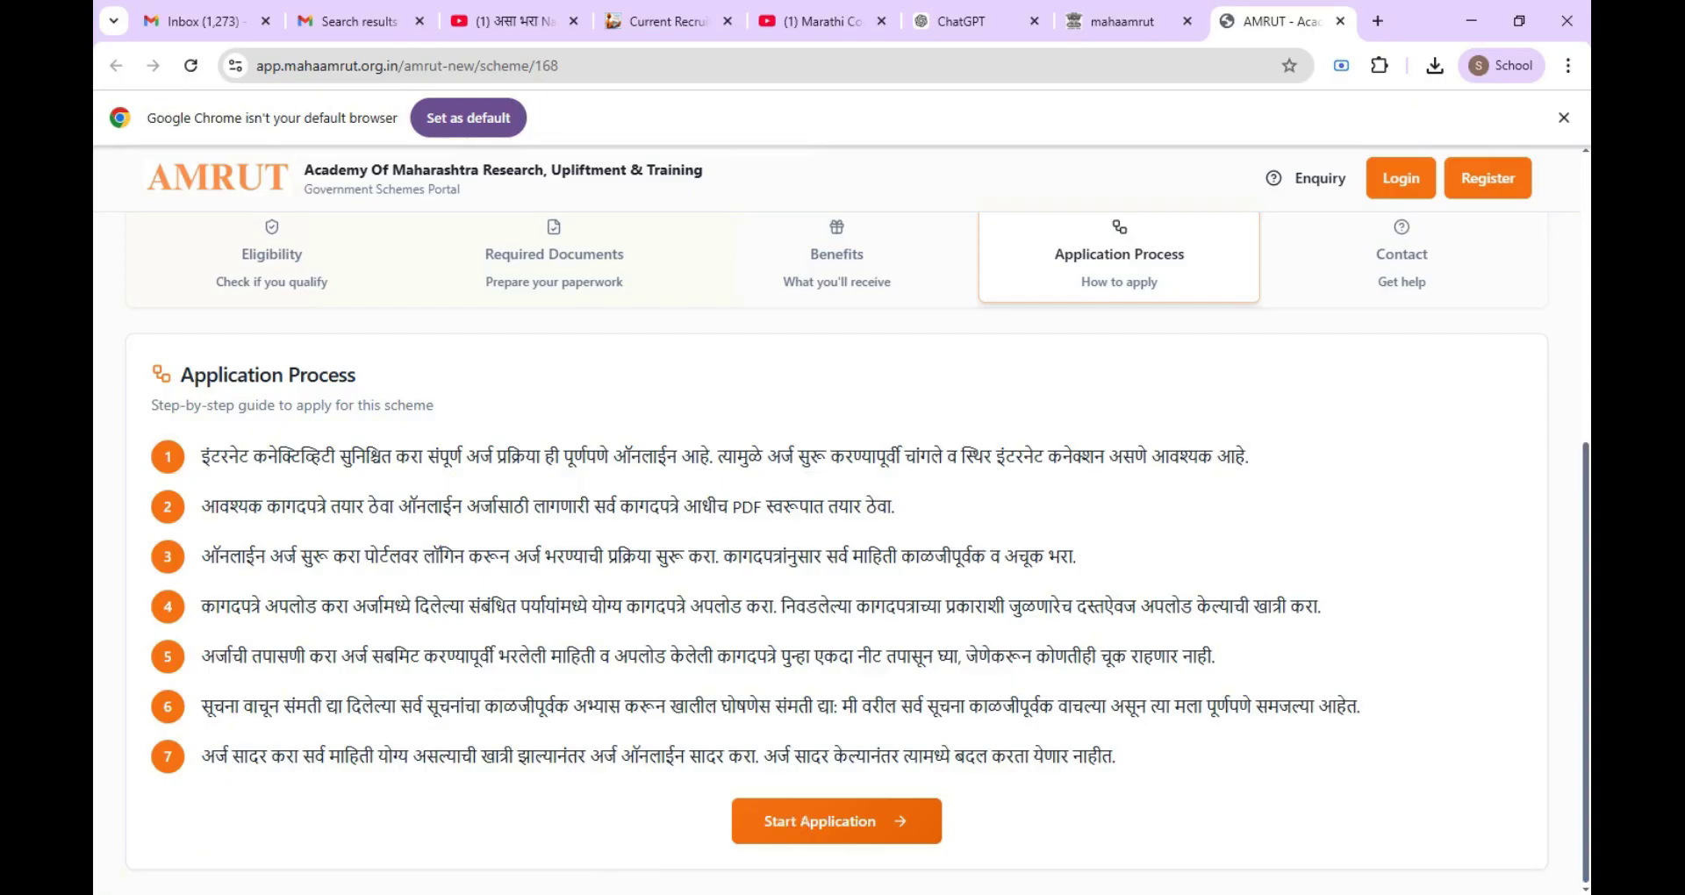
click(798, 821)
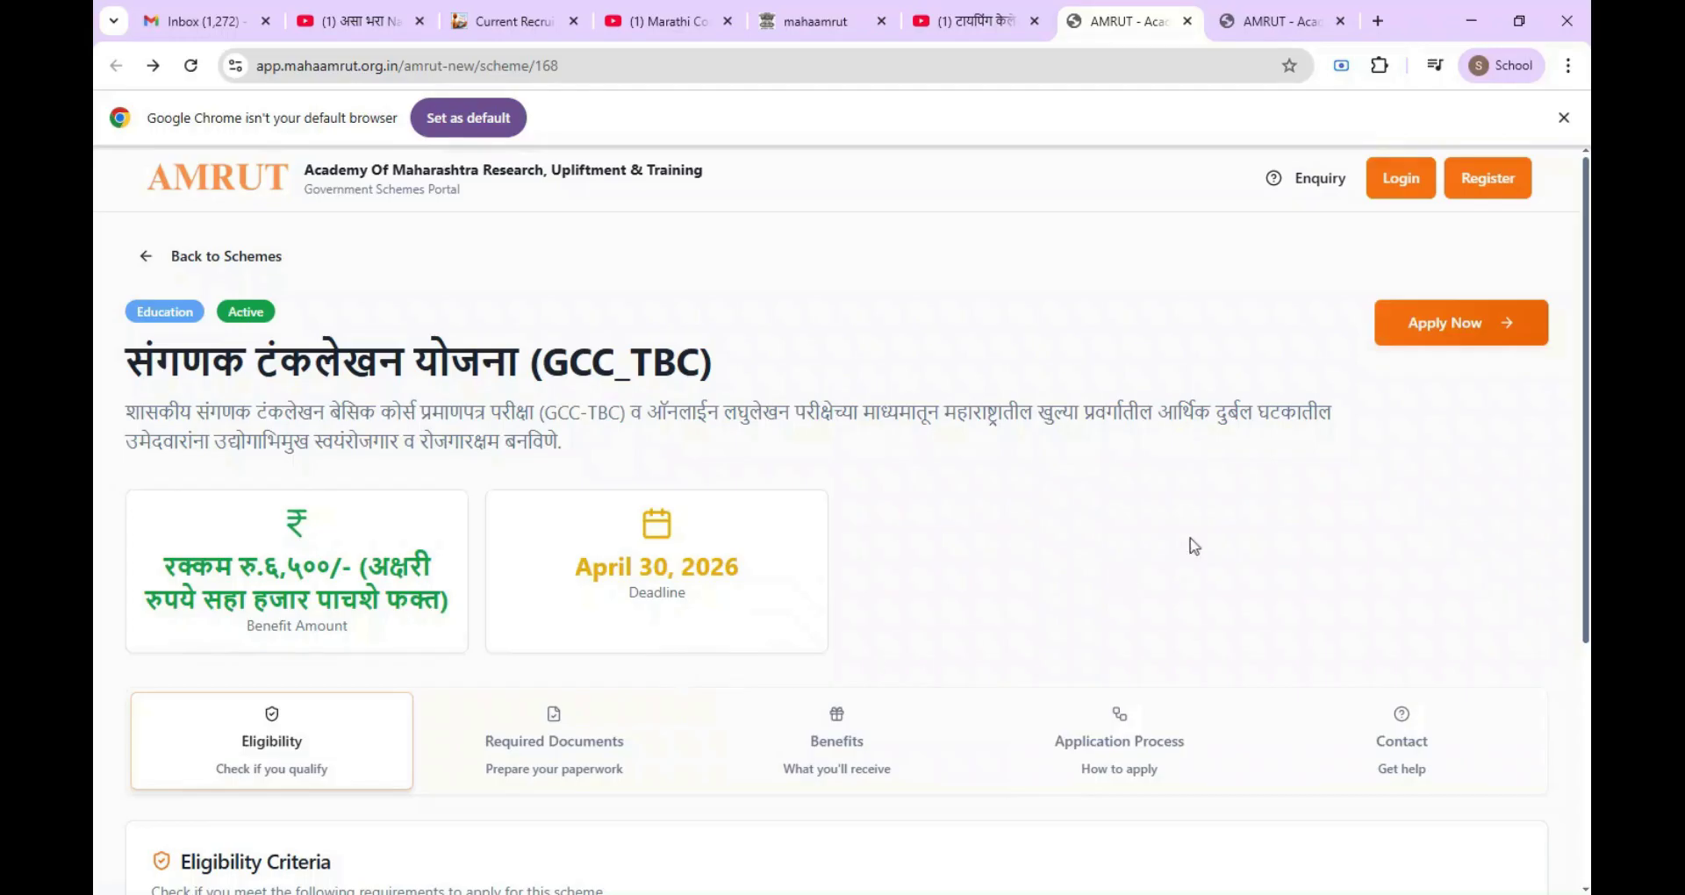
Step: Choose Apply Now, read and accept the online application instructions, and proceed to login
click(1457, 329)
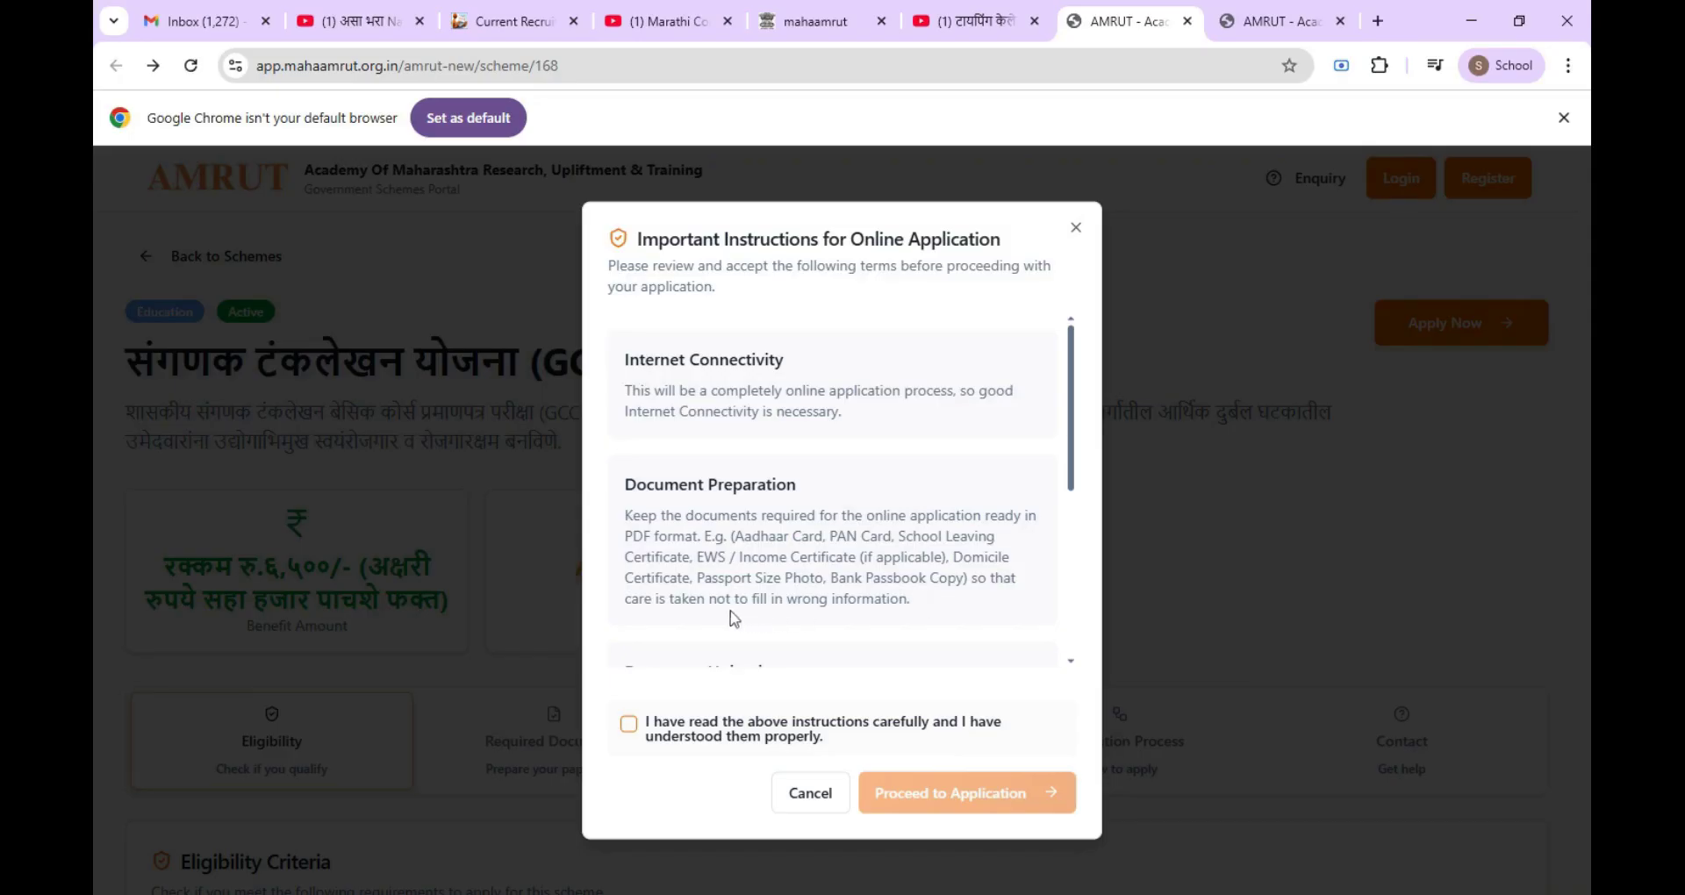
scroll(776, 617, down, 3)
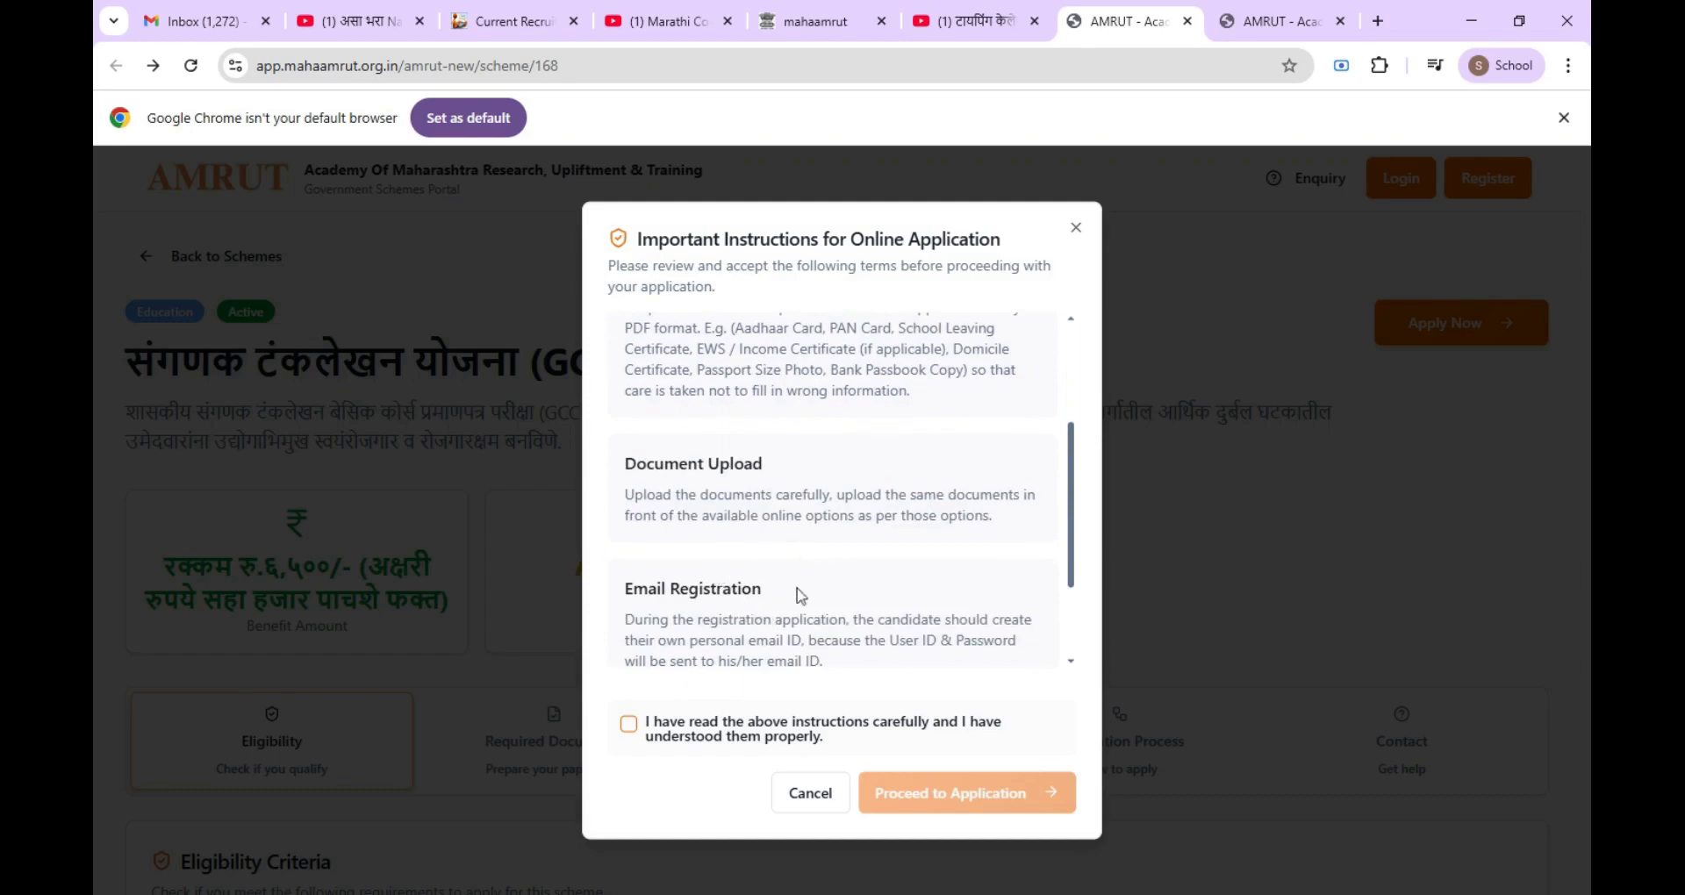
scroll(771, 602, down, 2)
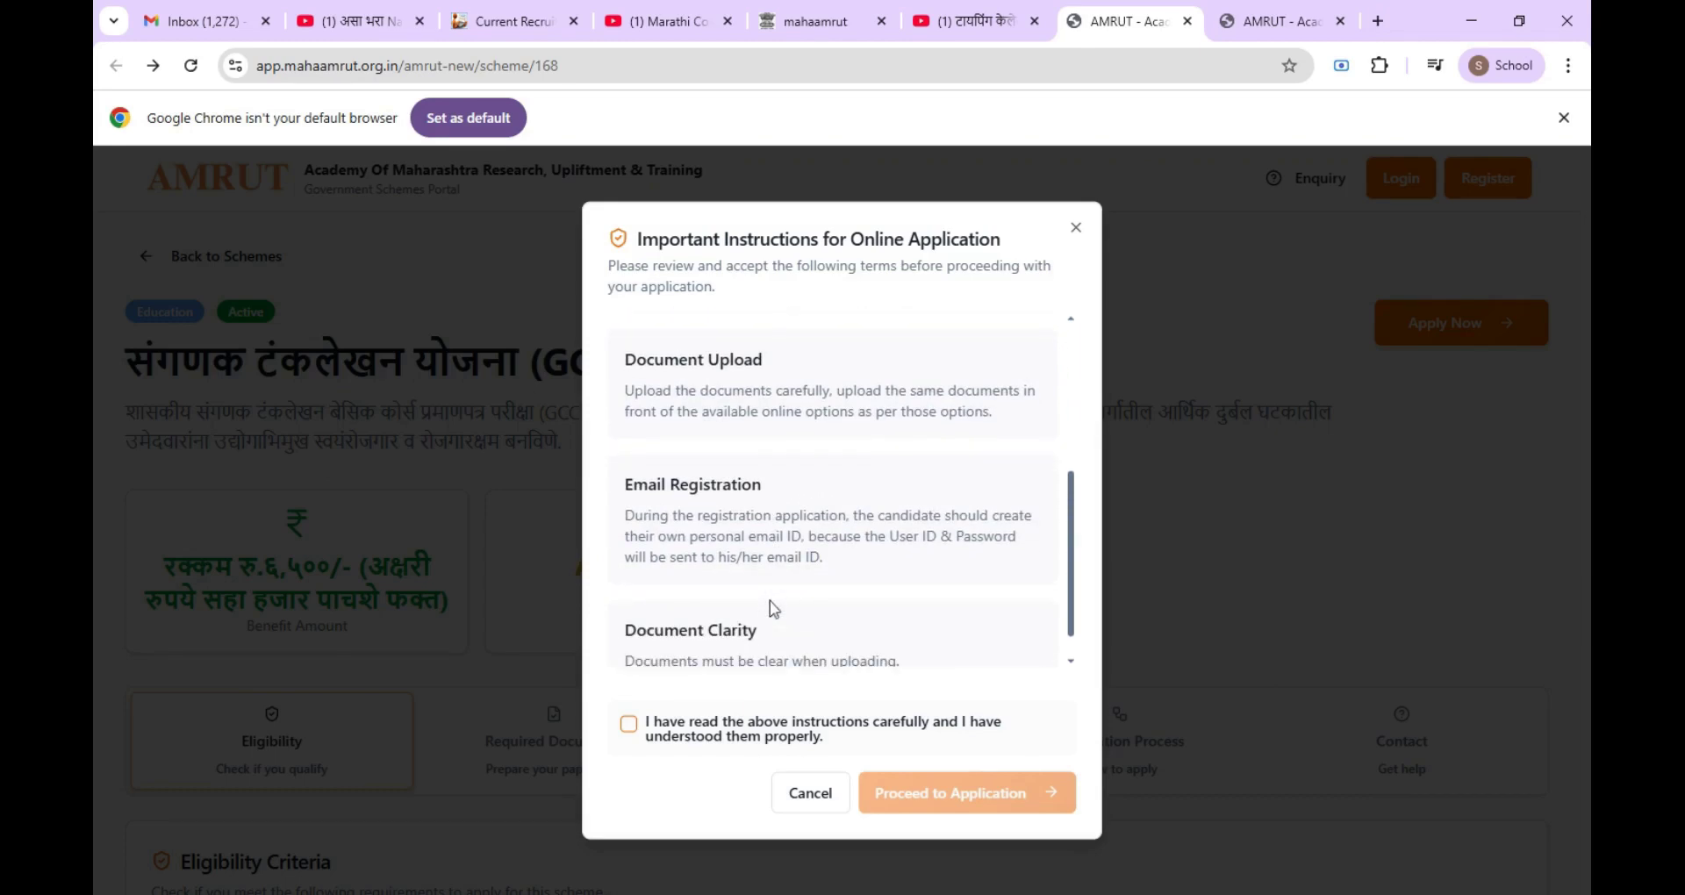
scroll(772, 608, down, 1)
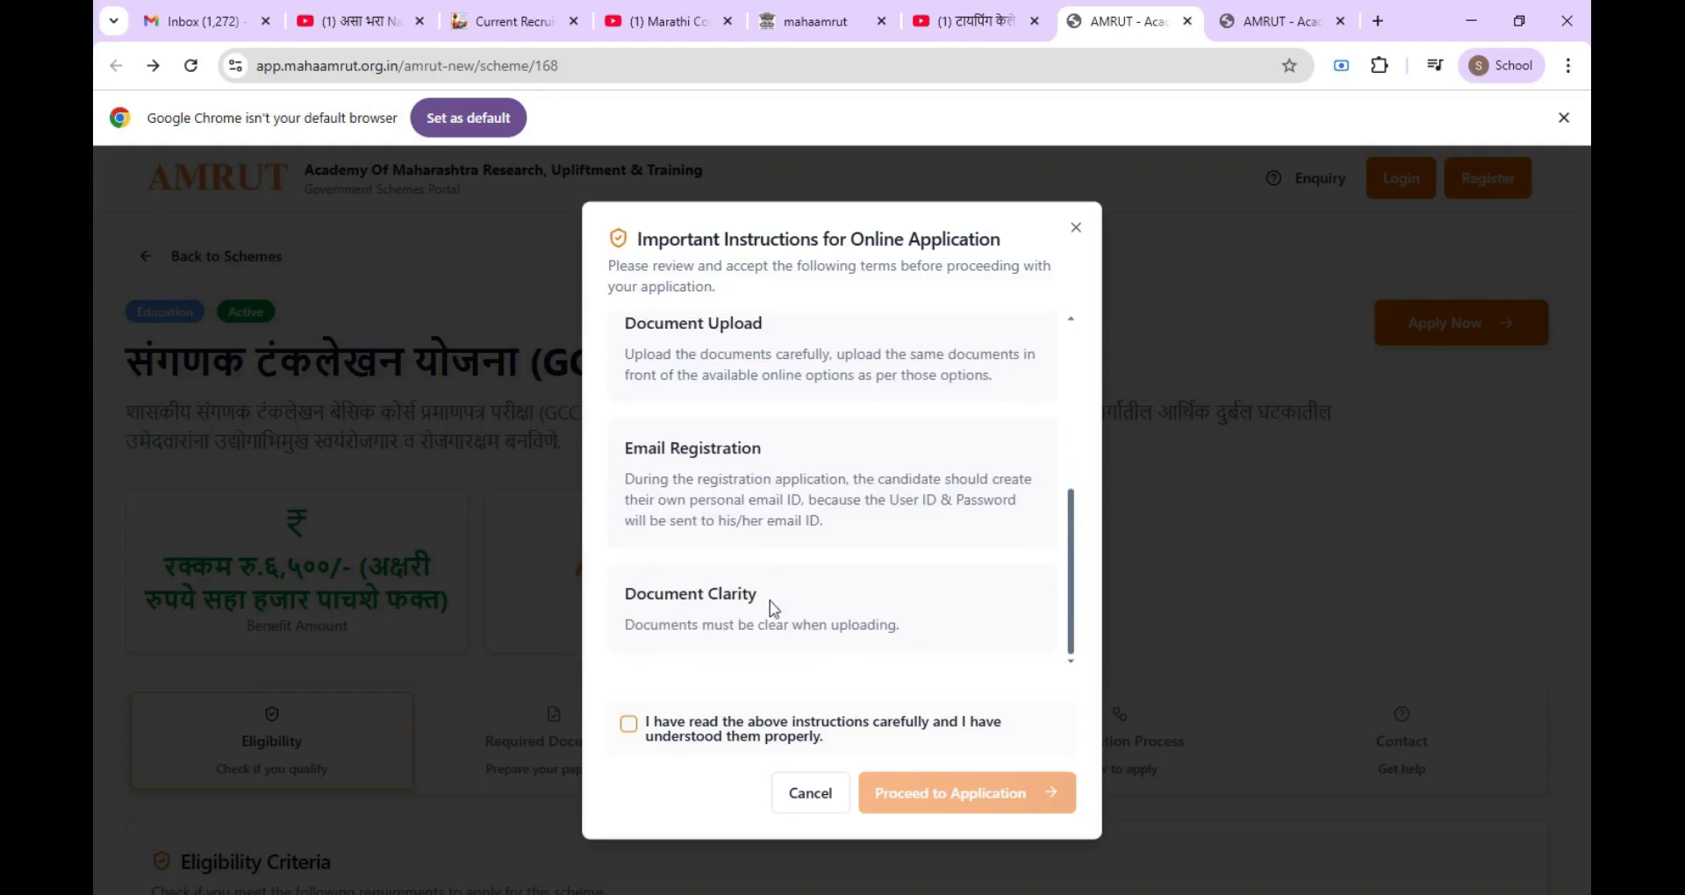
click(629, 724)
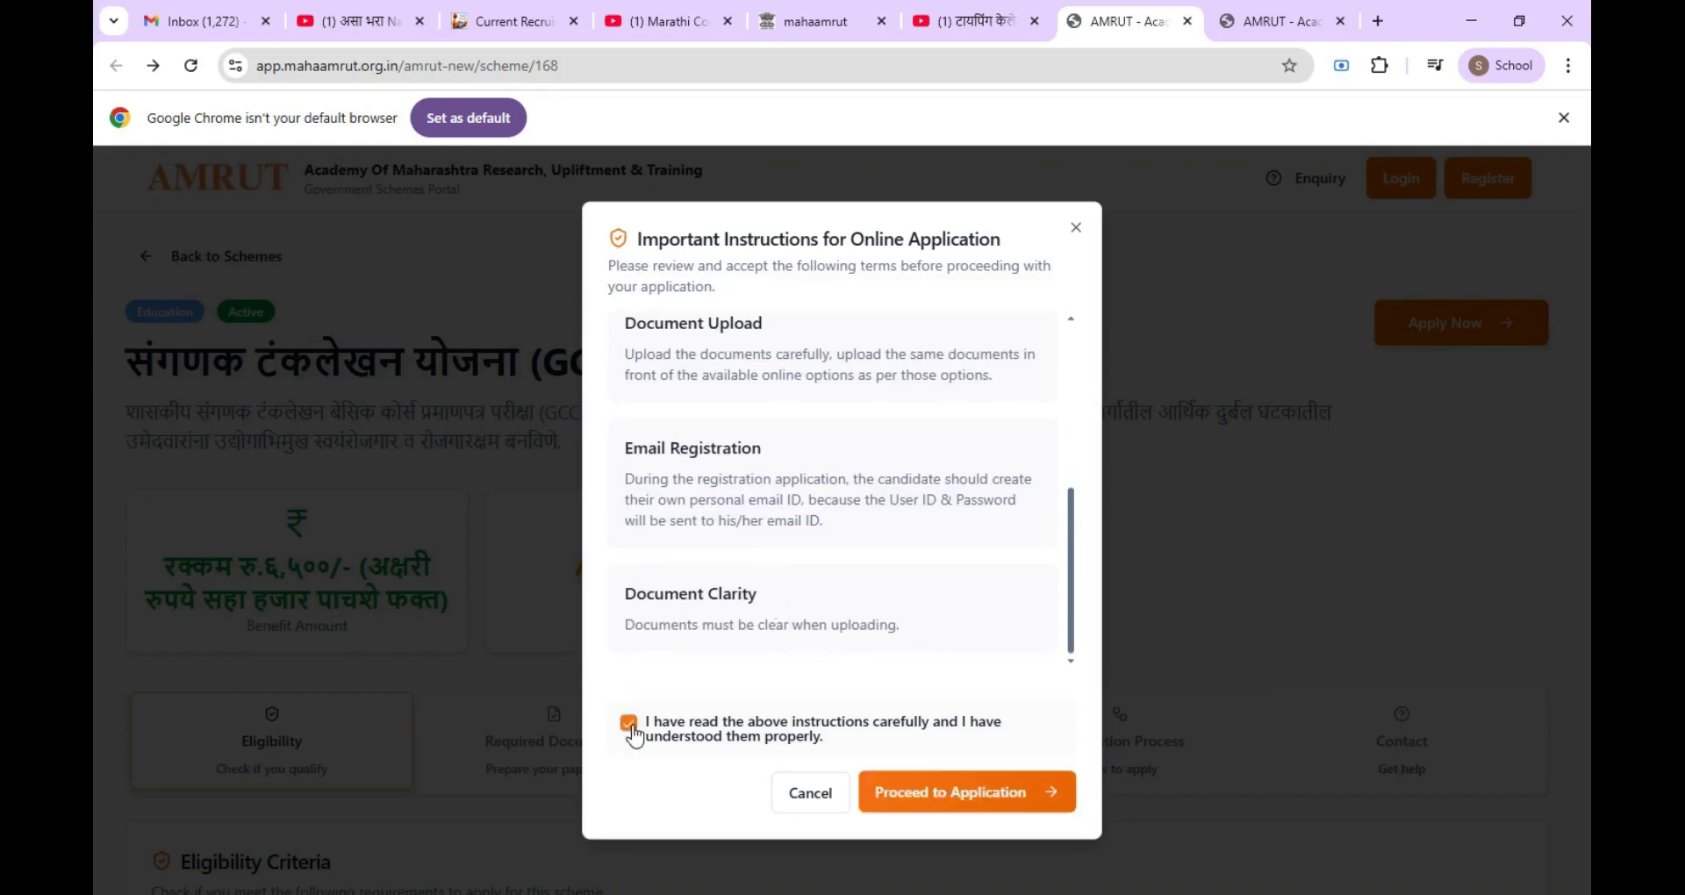
click(944, 795)
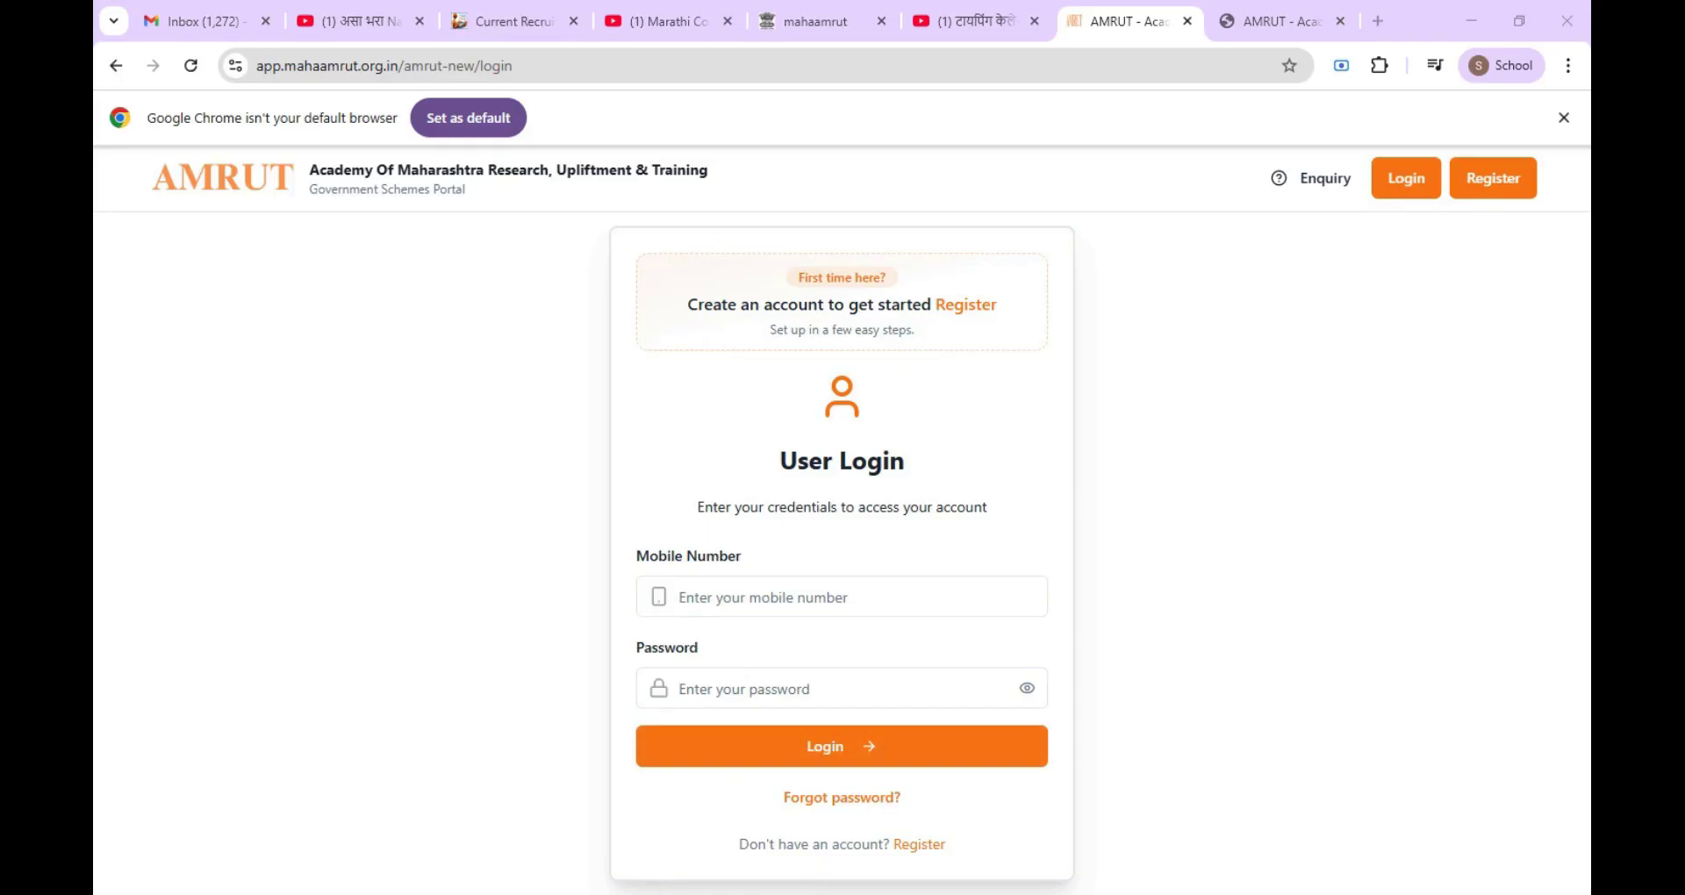
Step: Switch to new account registration and enter the Aadhaar number
click(920, 846)
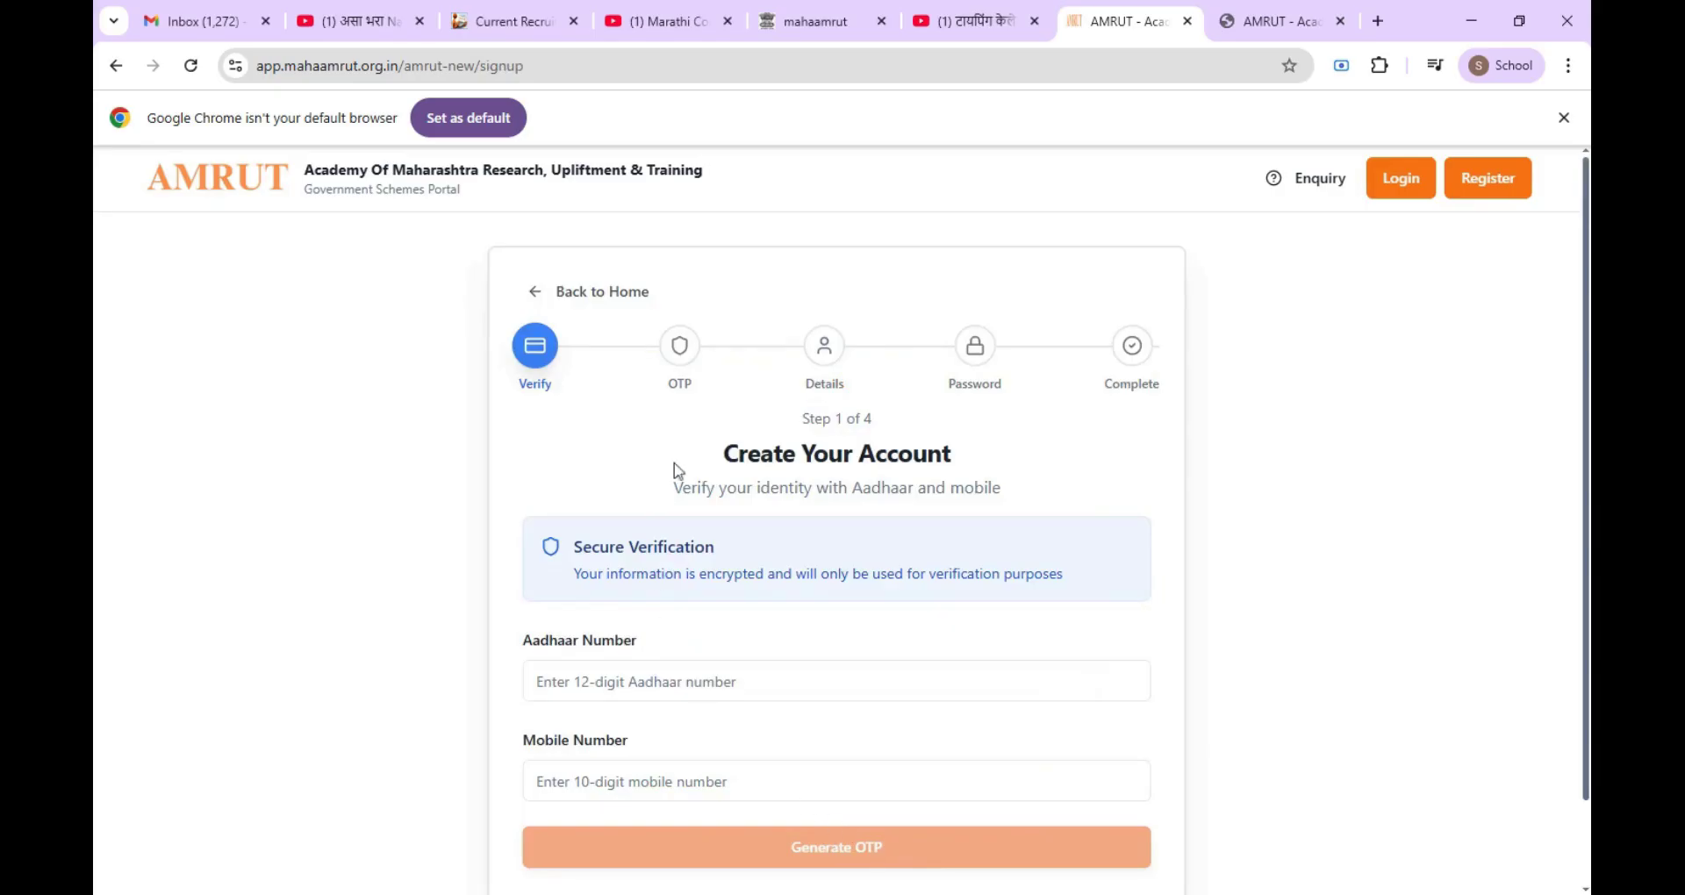
scroll(676, 472, down, 2)
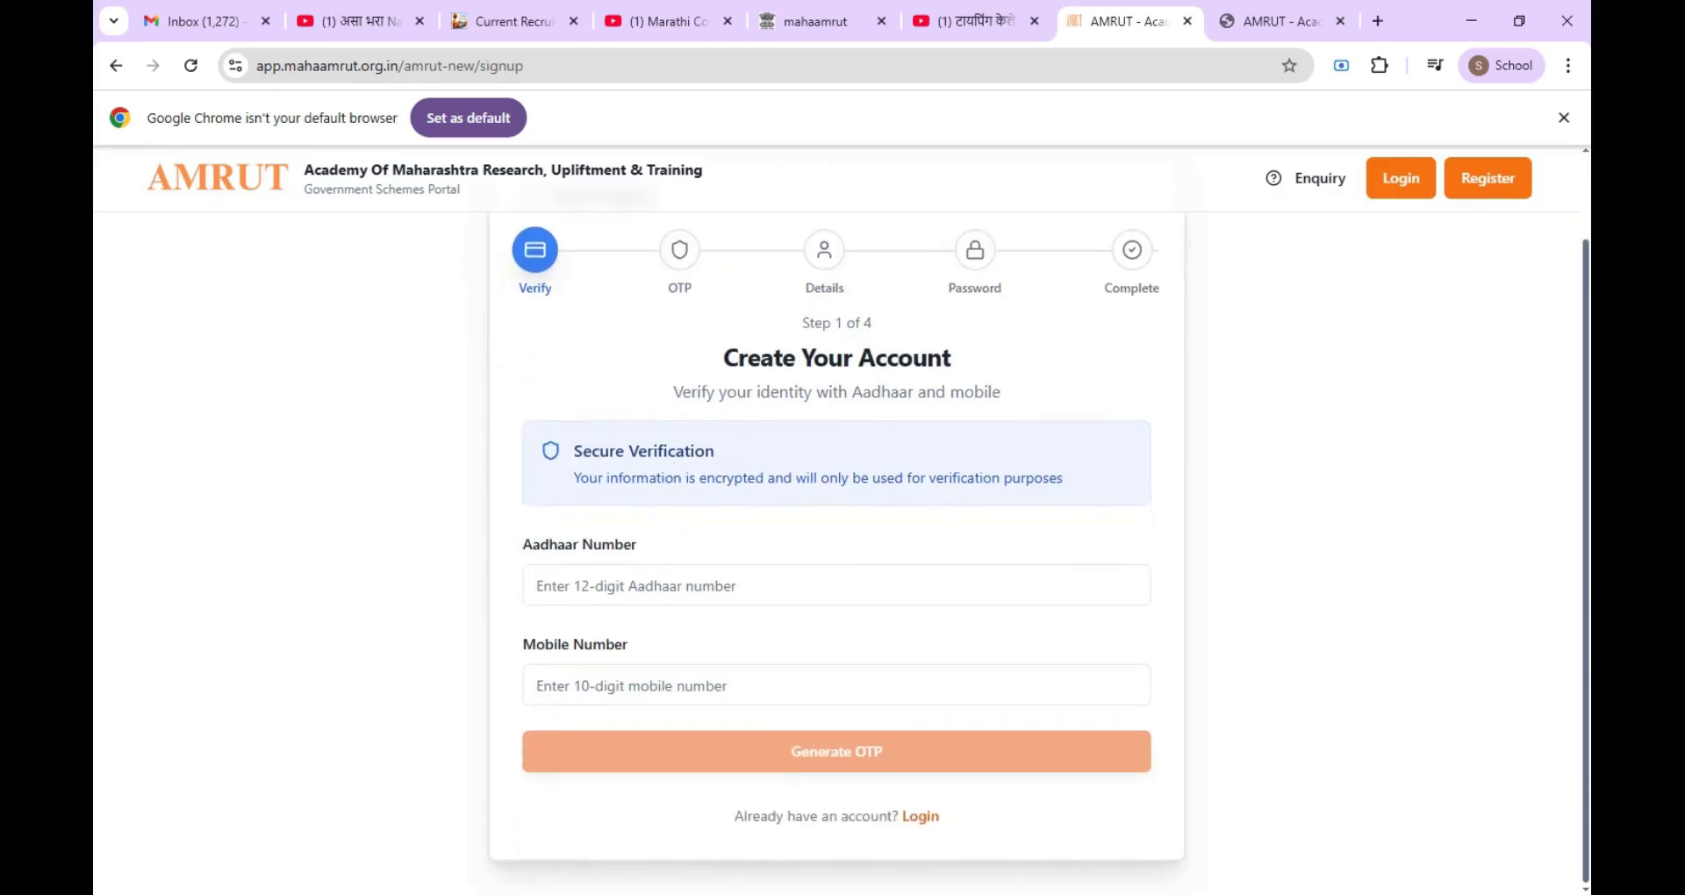
click(836, 586)
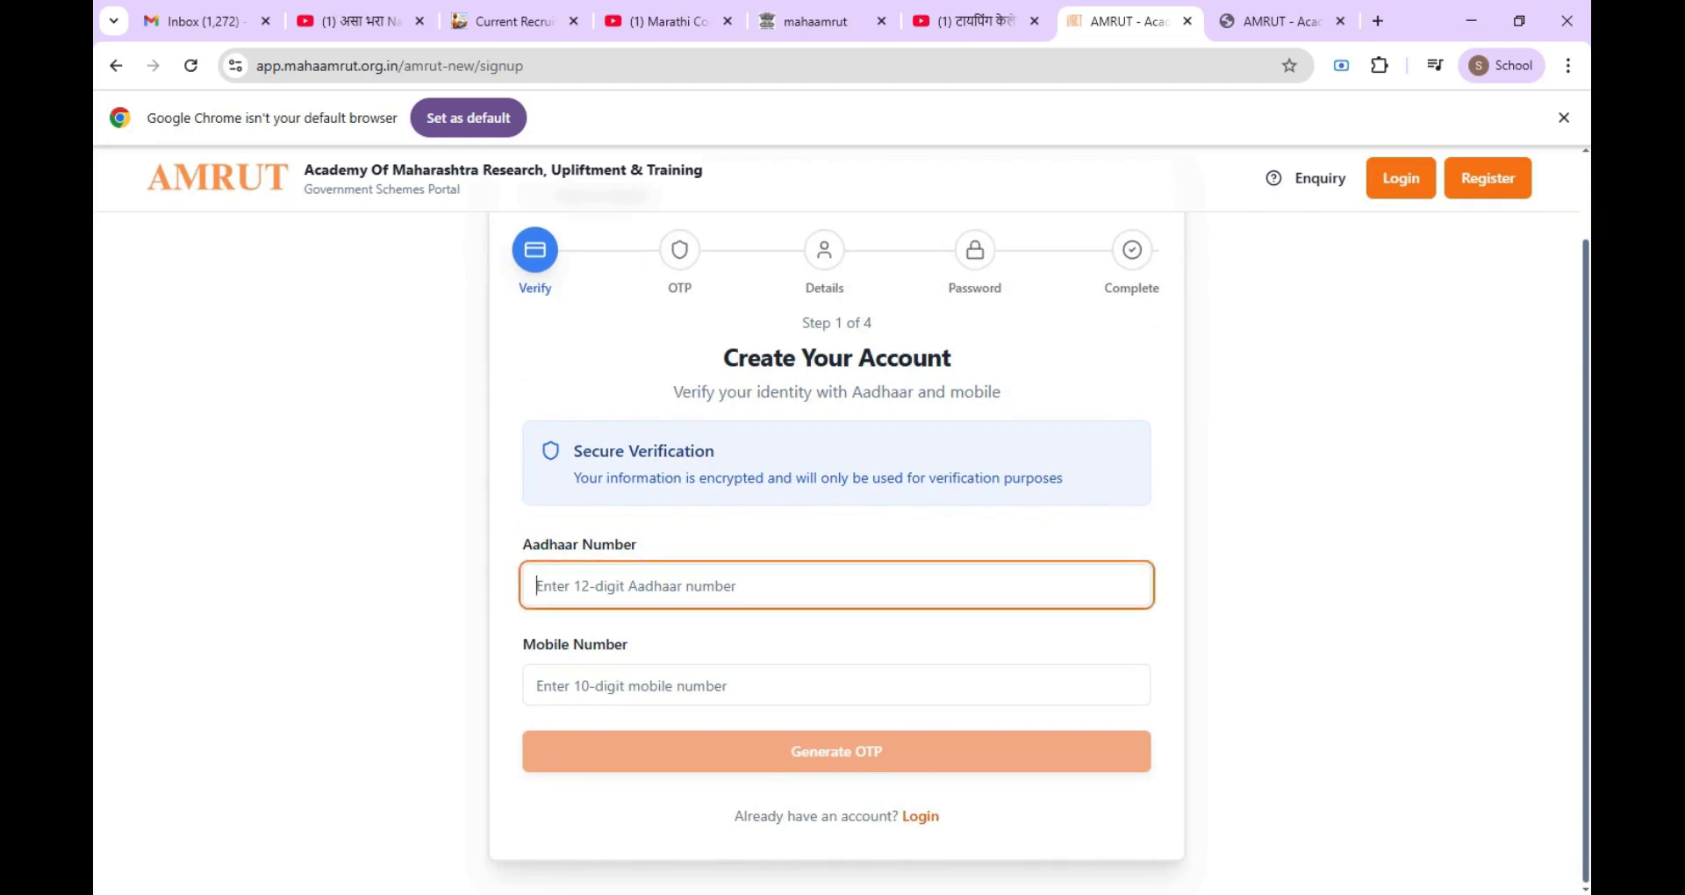
text(*)
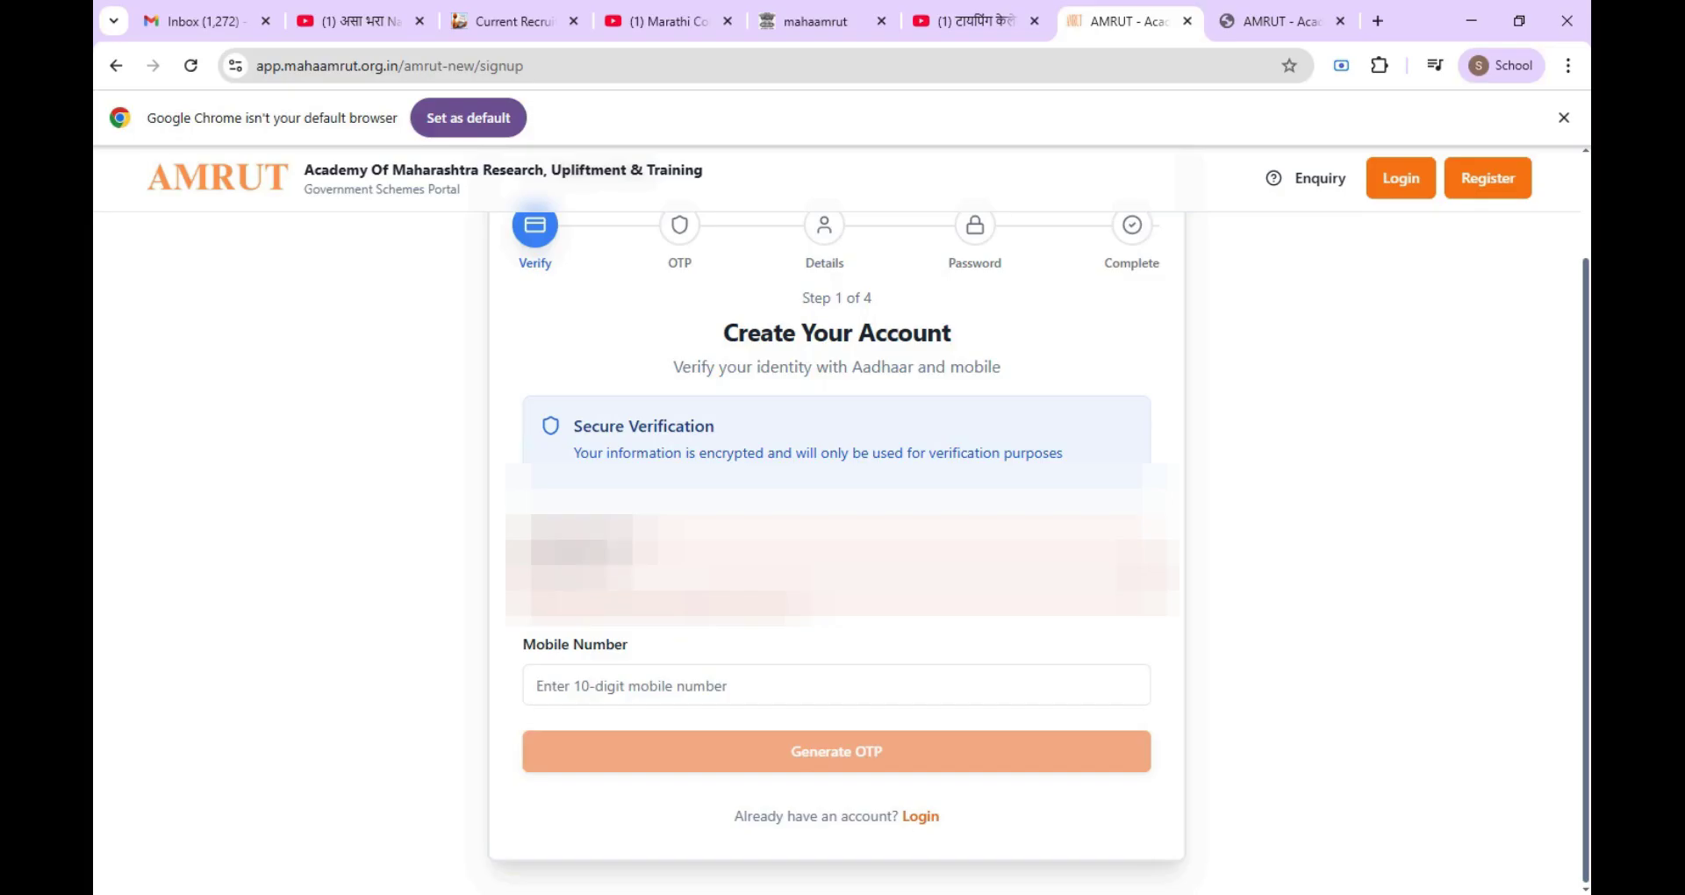
text(*)
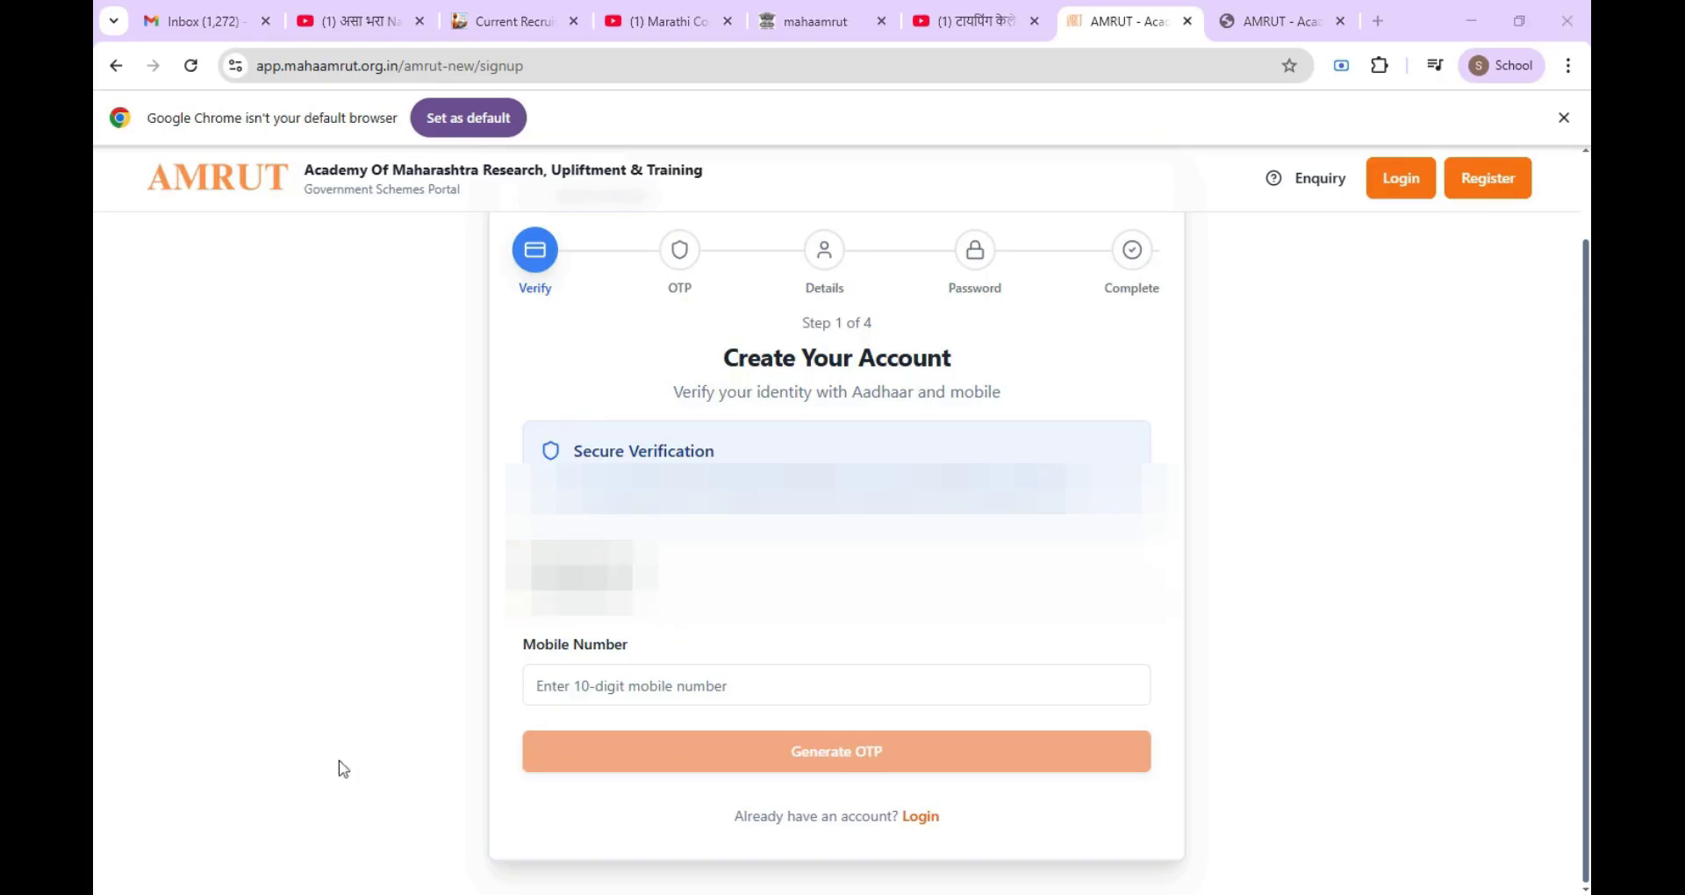
Step: Enter the applicant's 10-digit mobile number and request an OTP
click(745, 582)
click(590, 686)
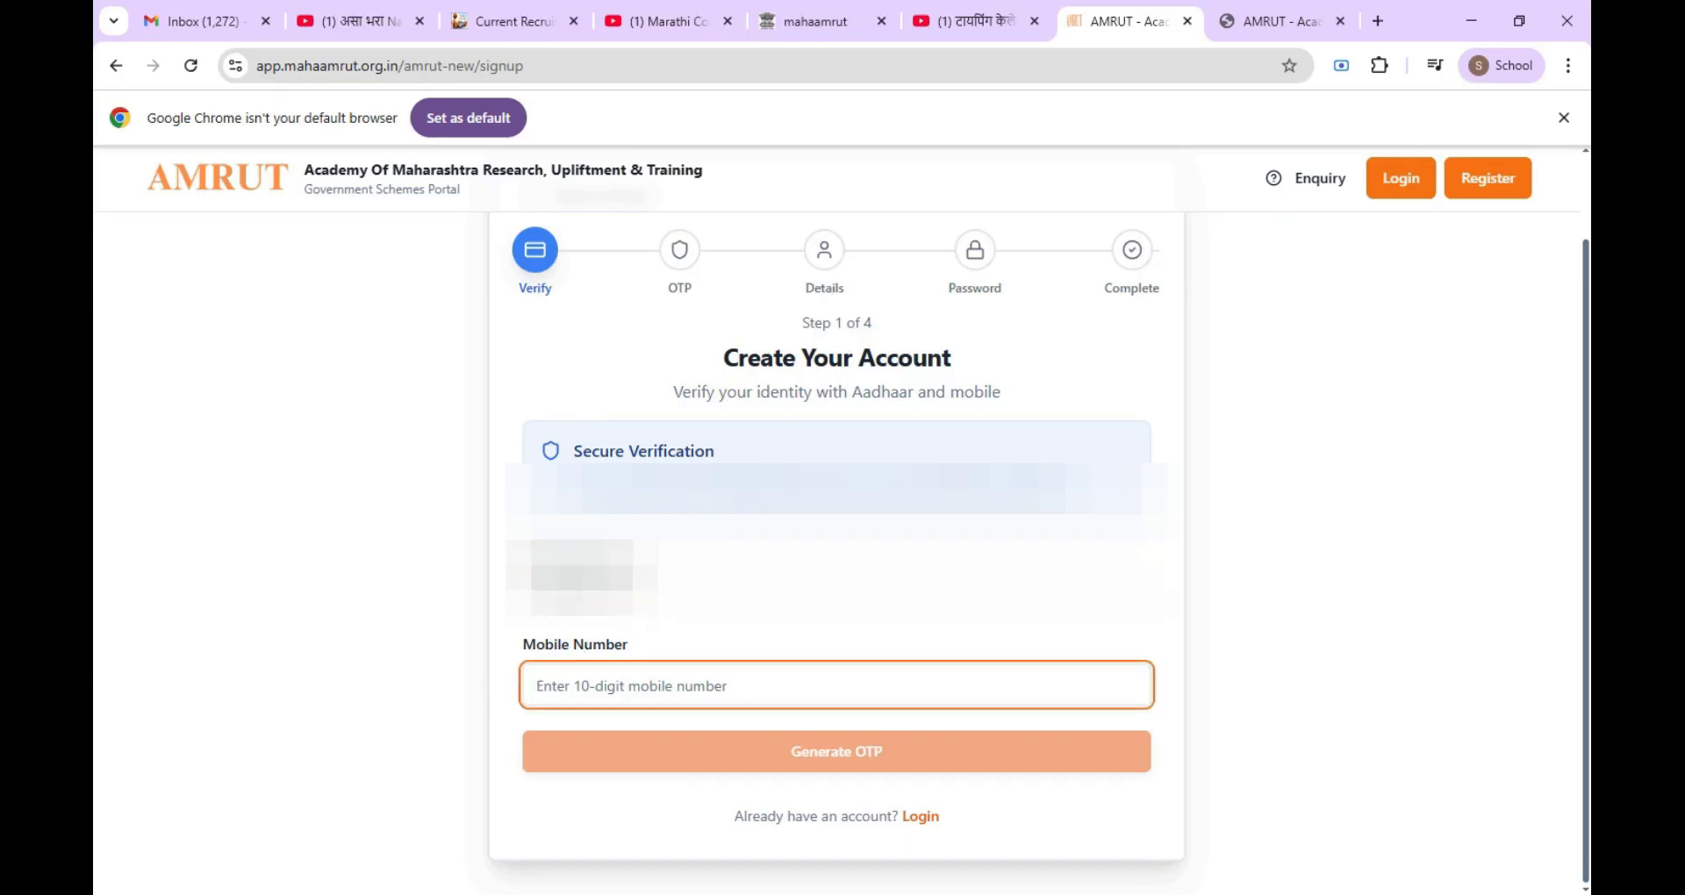
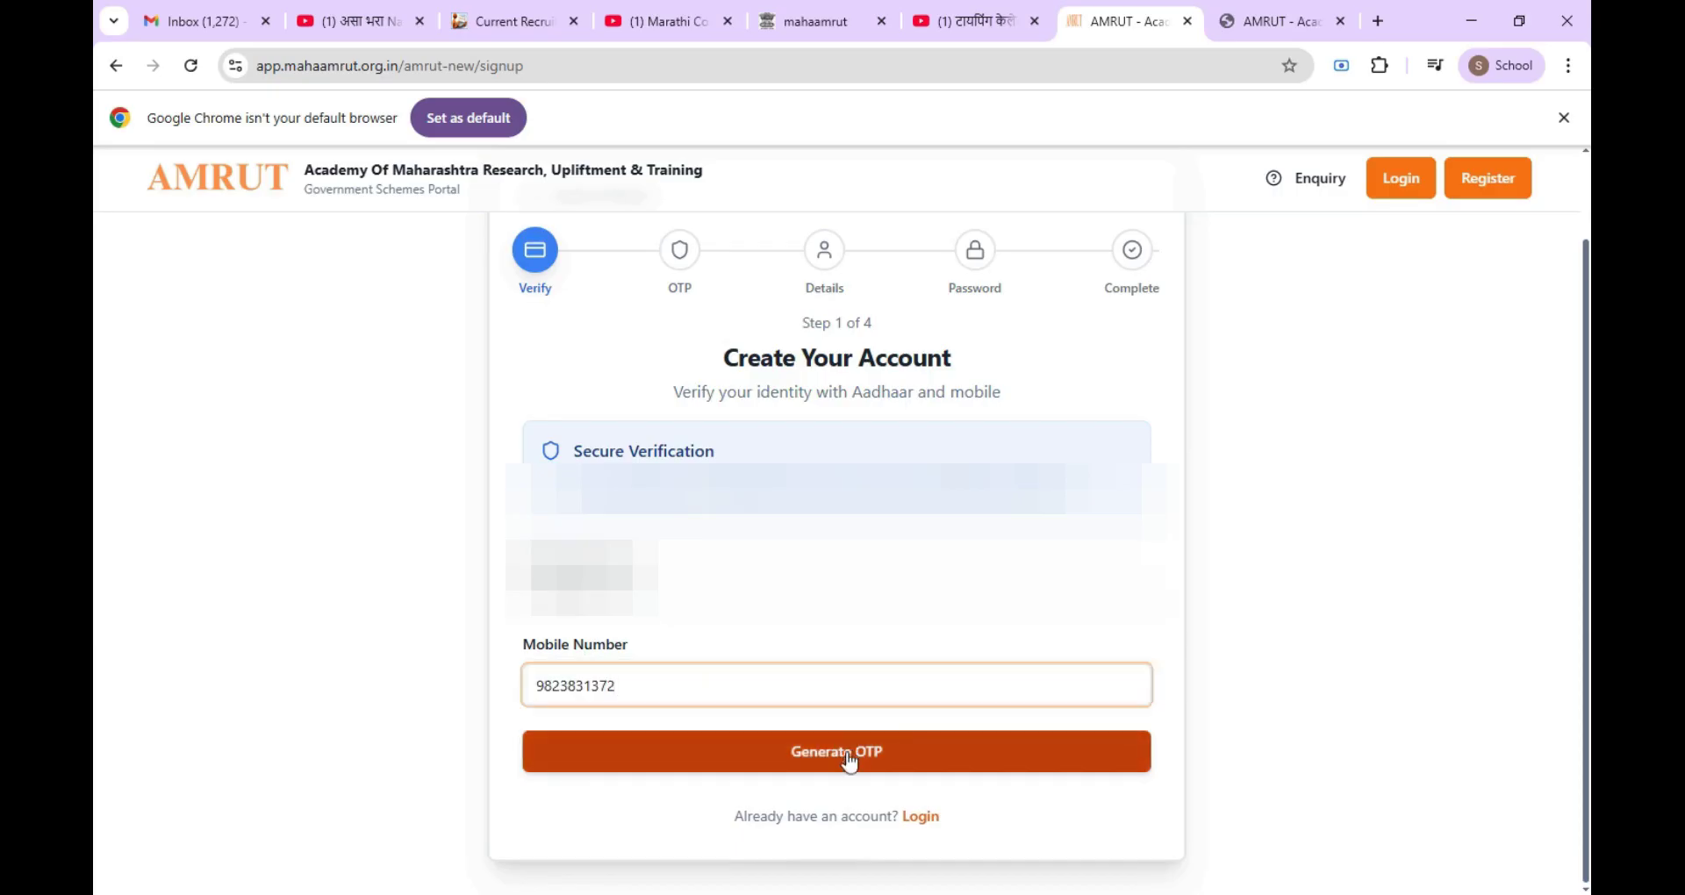
click(849, 757)
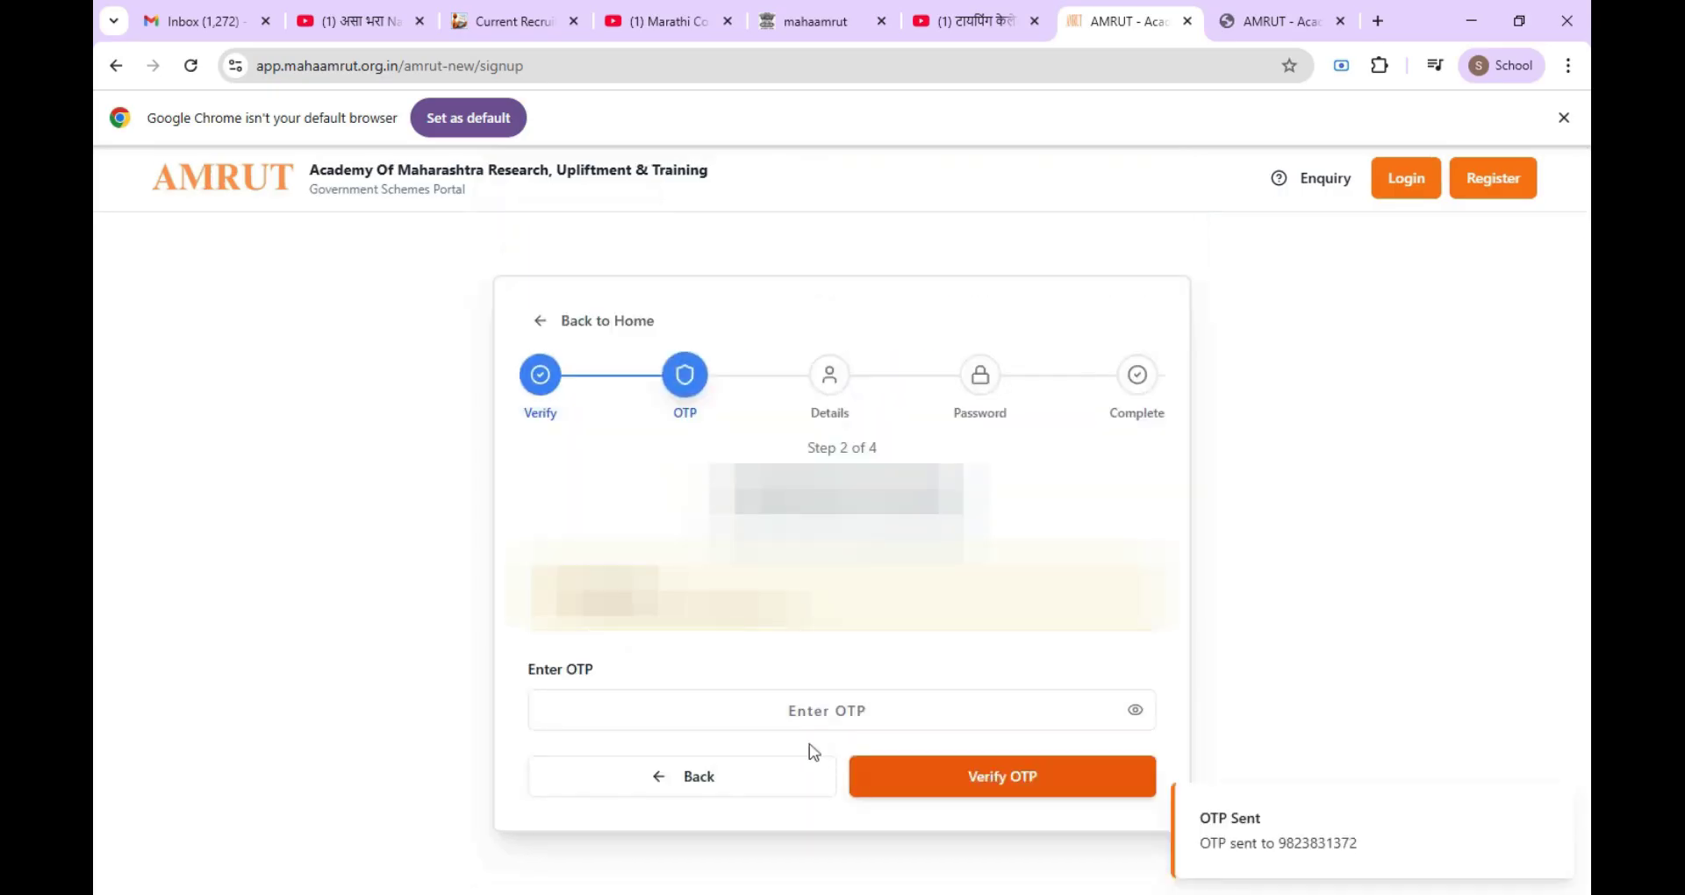
Step: Enter the received six-digit OTP and verify it
click(828, 711)
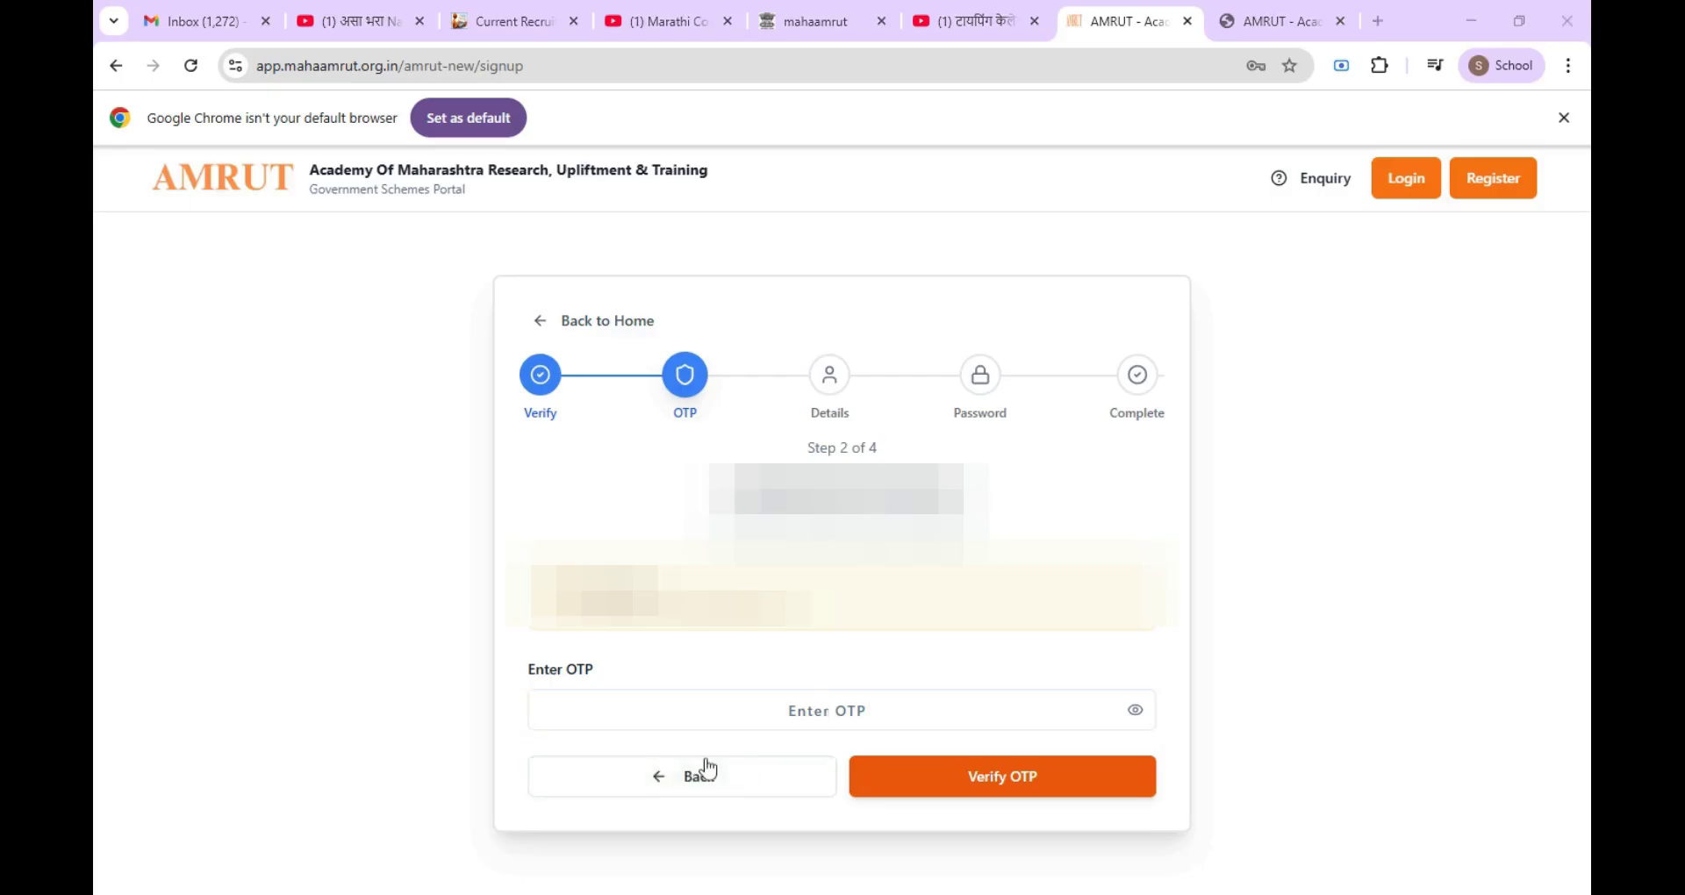
click(827, 711)
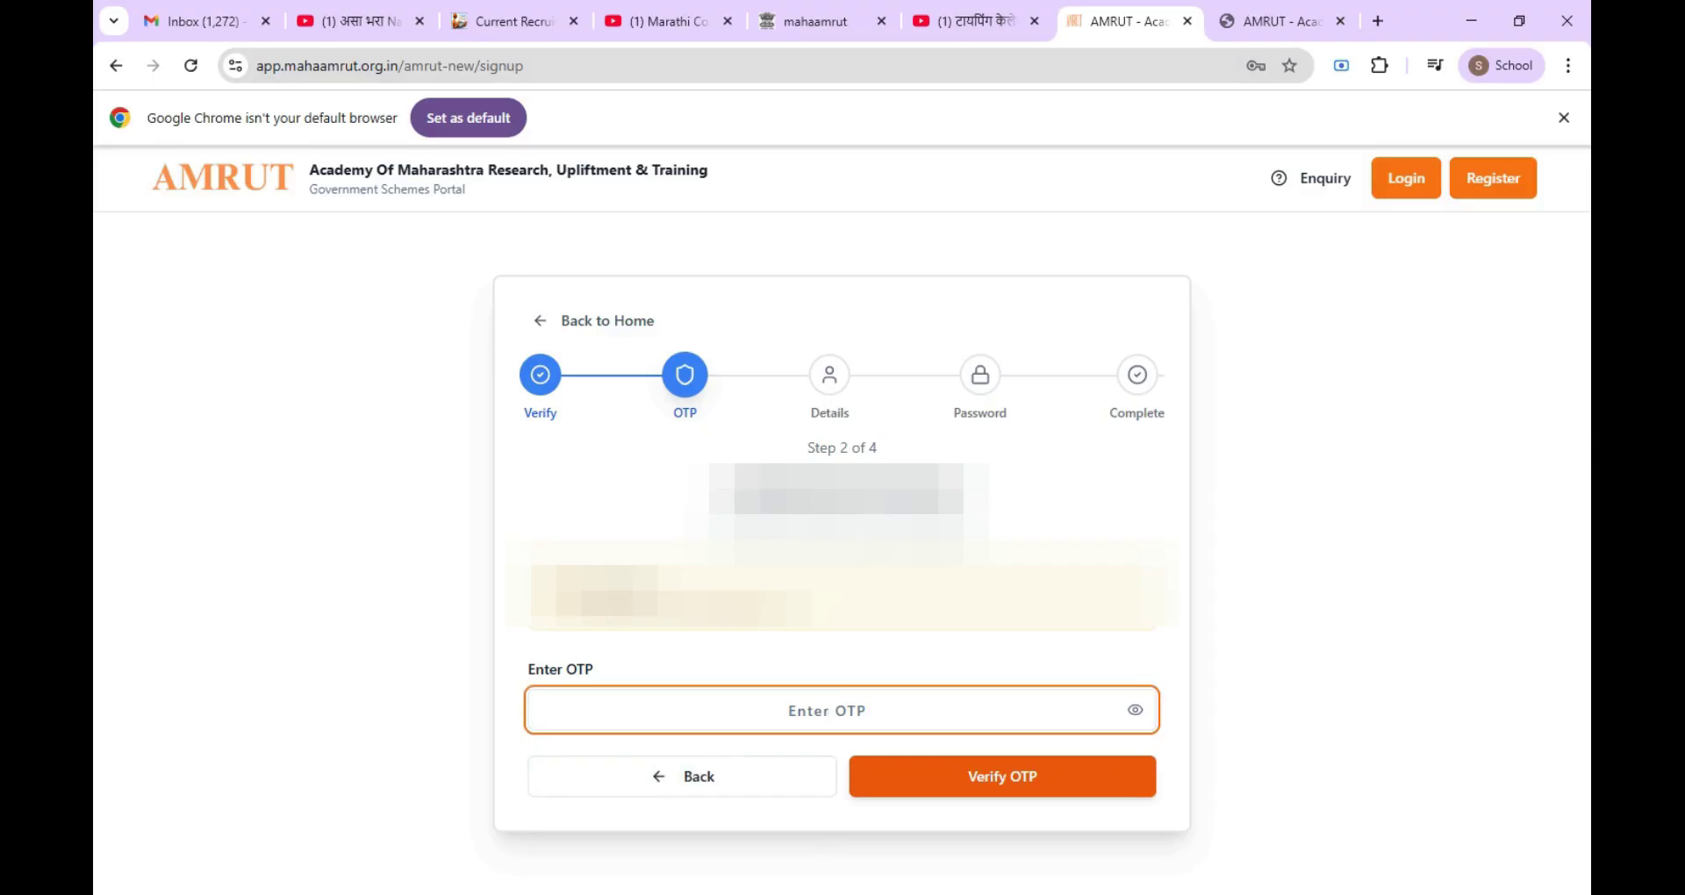
text(••••••)
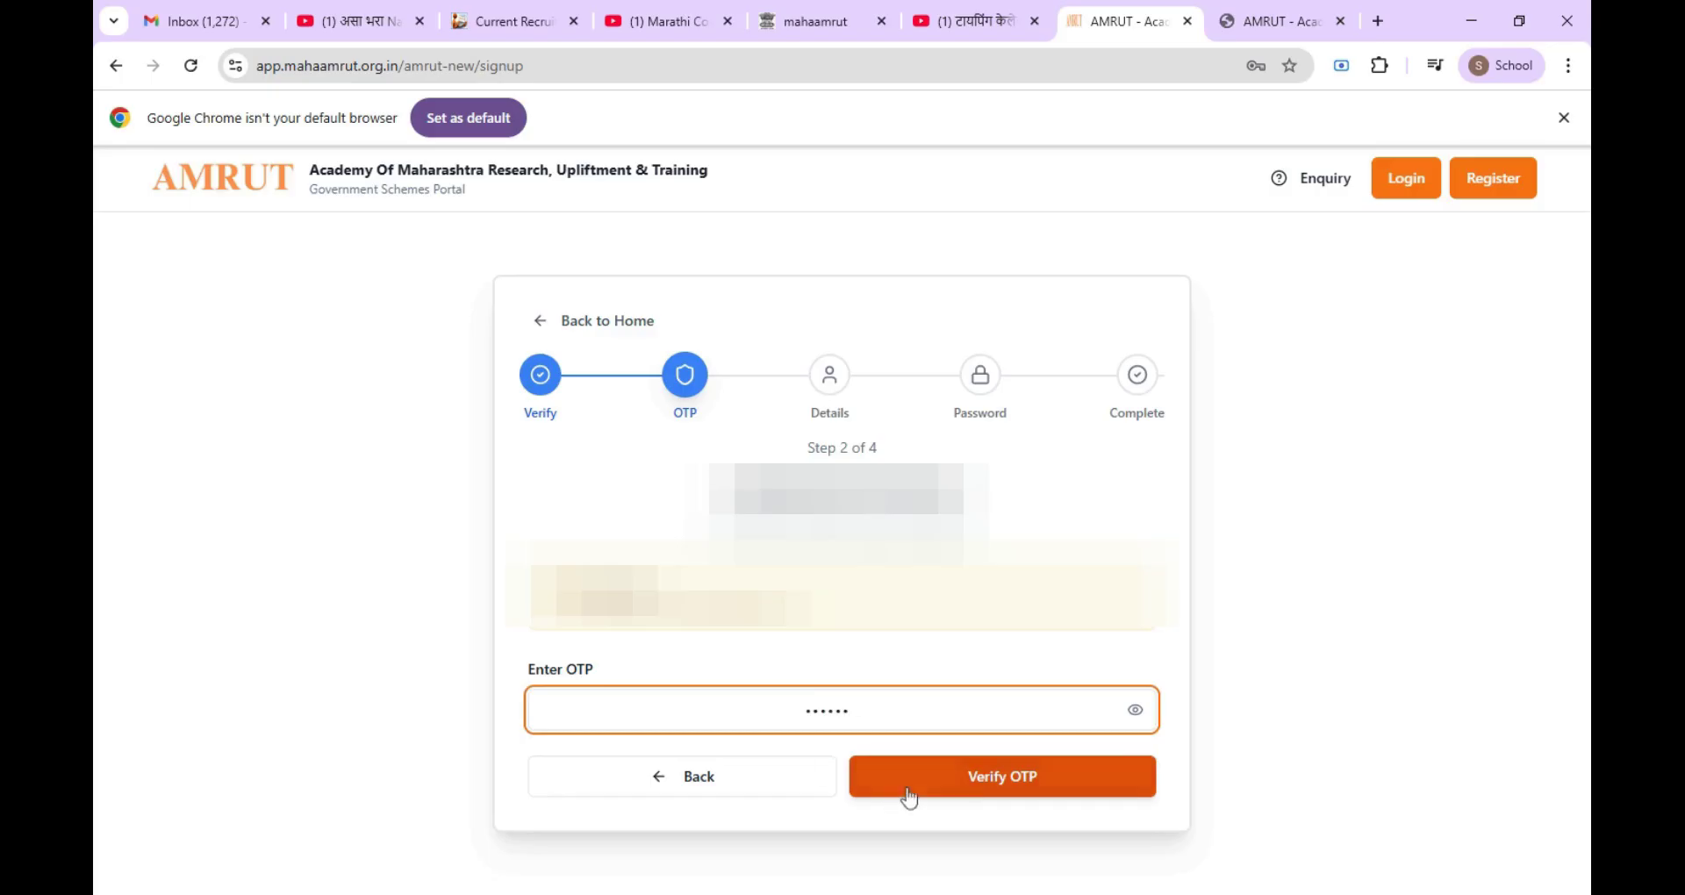
click(937, 800)
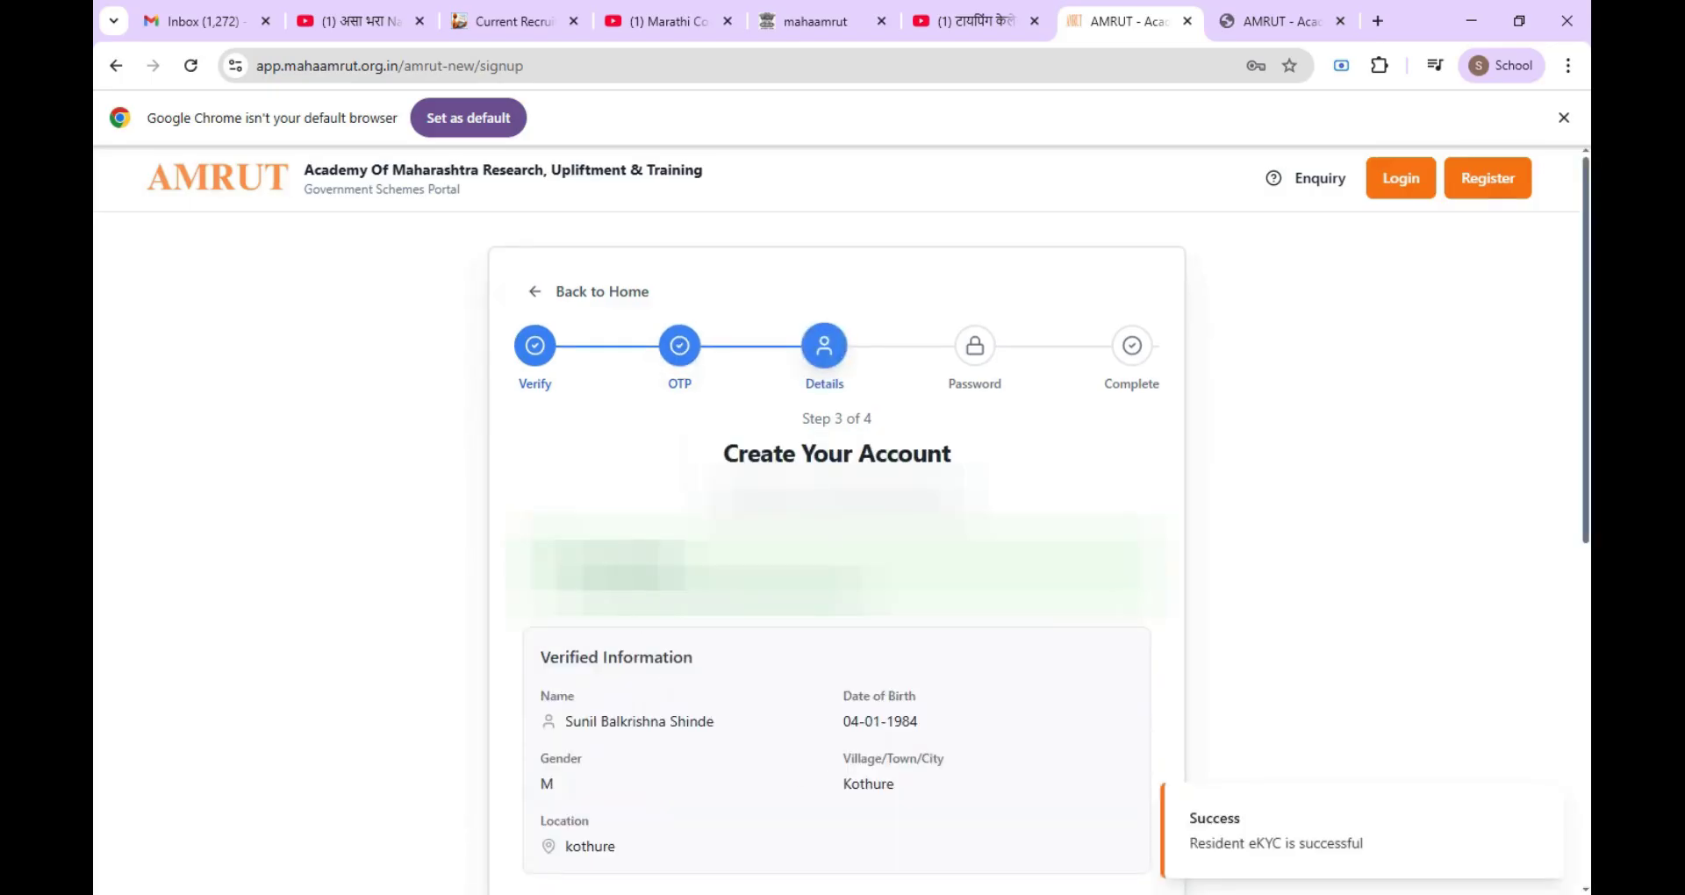
Step: Scroll past the eKYC-verified details to the address and income fields
scroll(834, 562, down, 5)
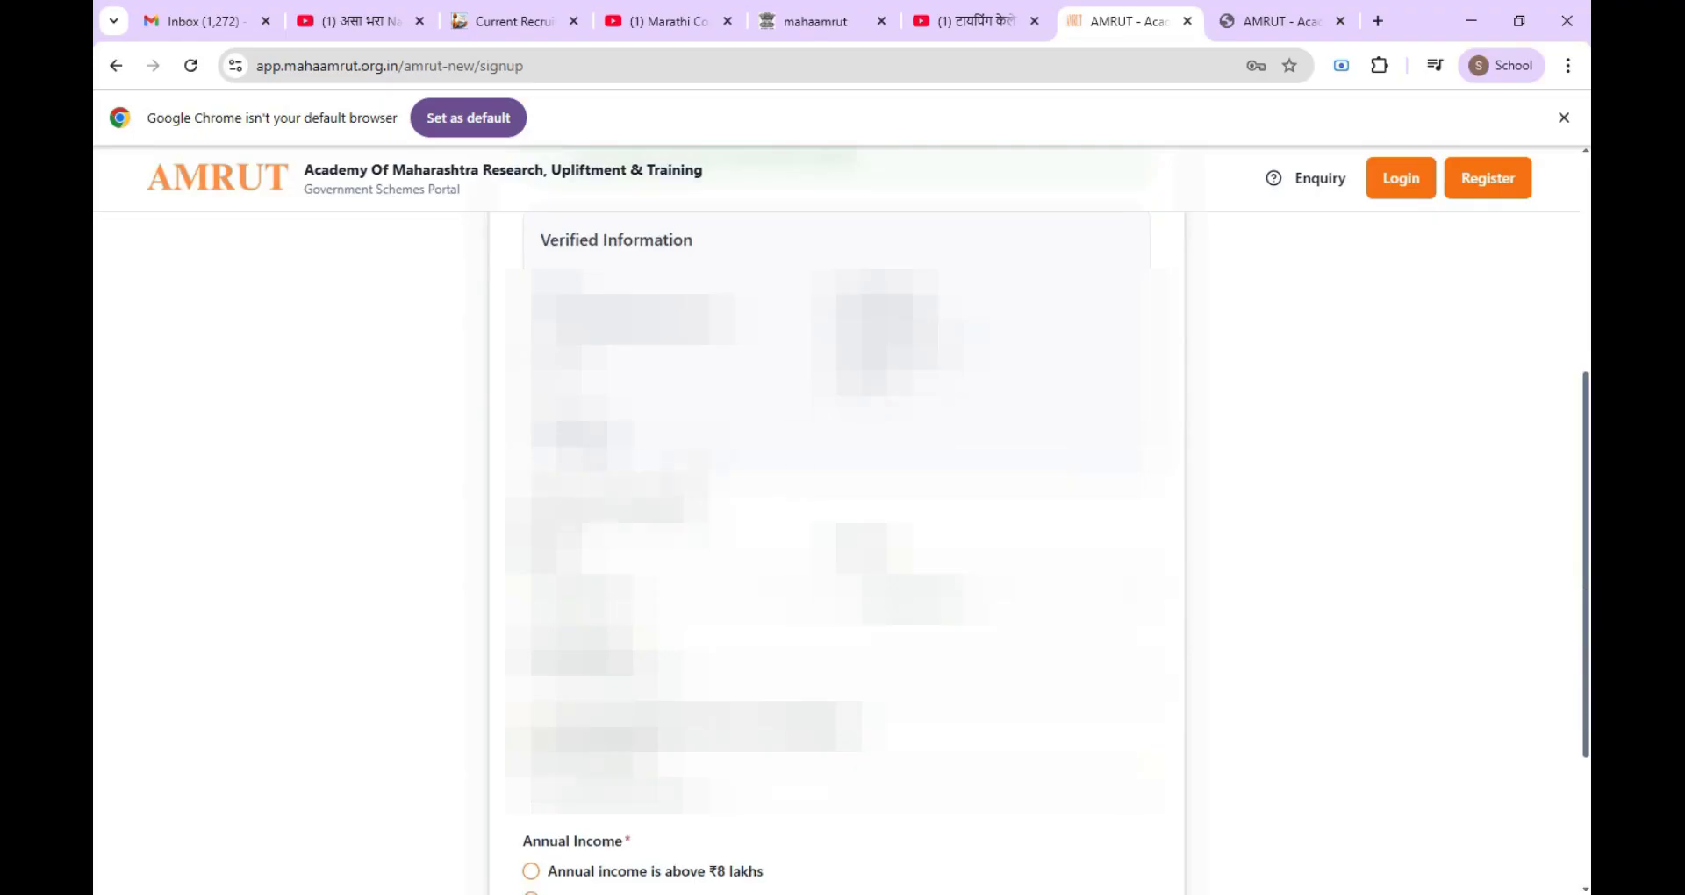
scroll(834, 561, down, 4)
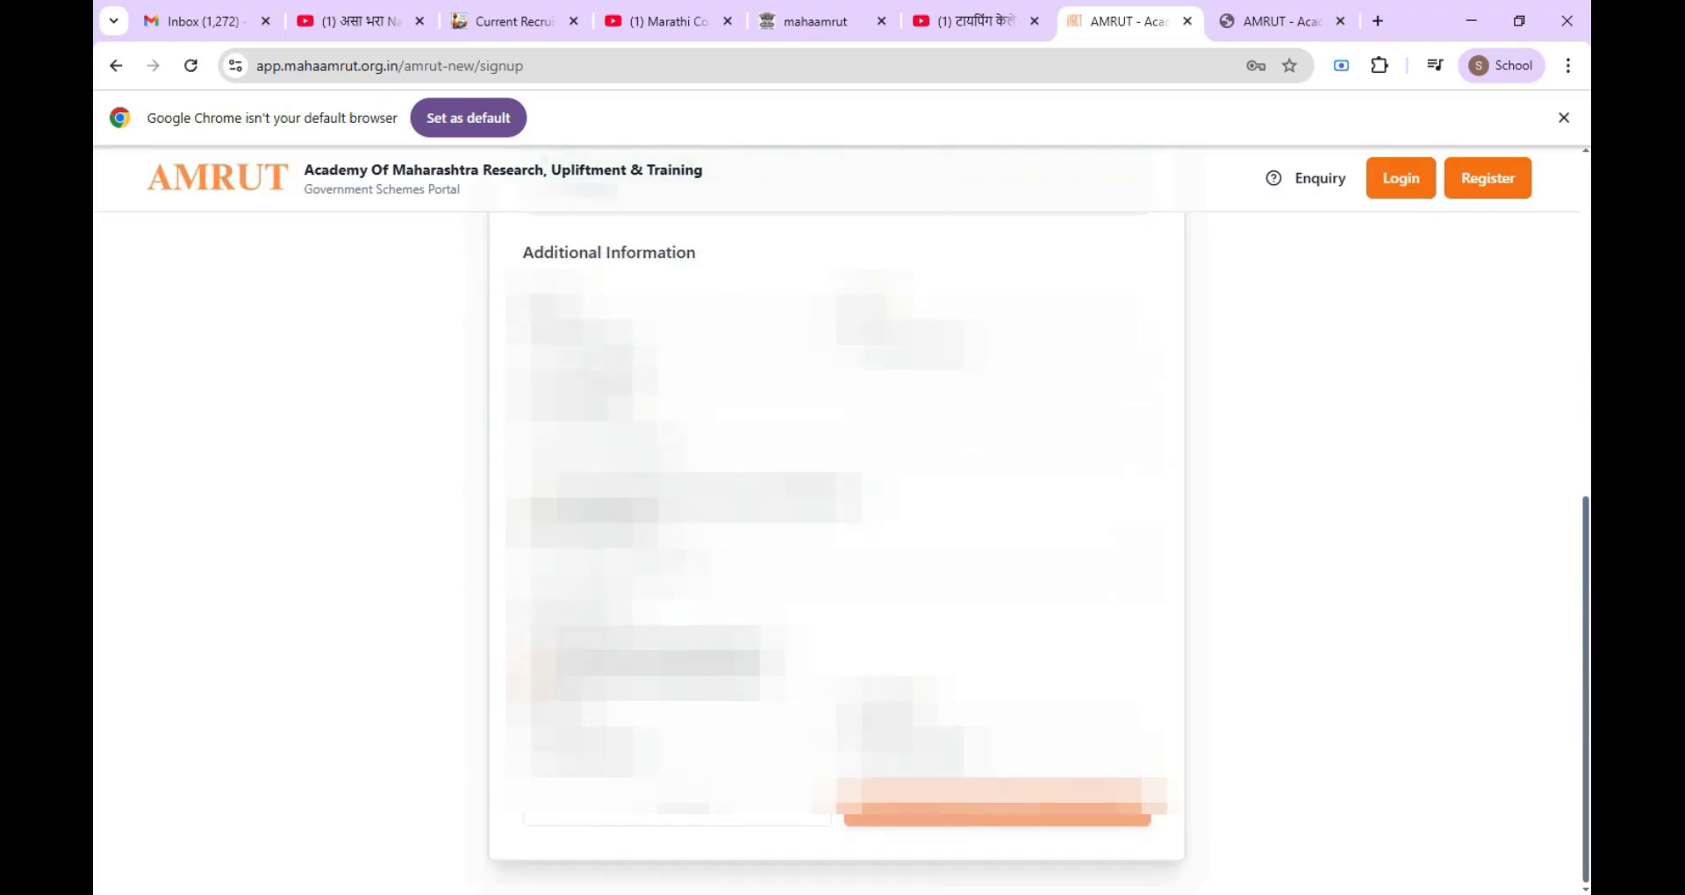
Step: Set district to नाशिक and current address to Sinnar, with permanent address the same
click(676, 345)
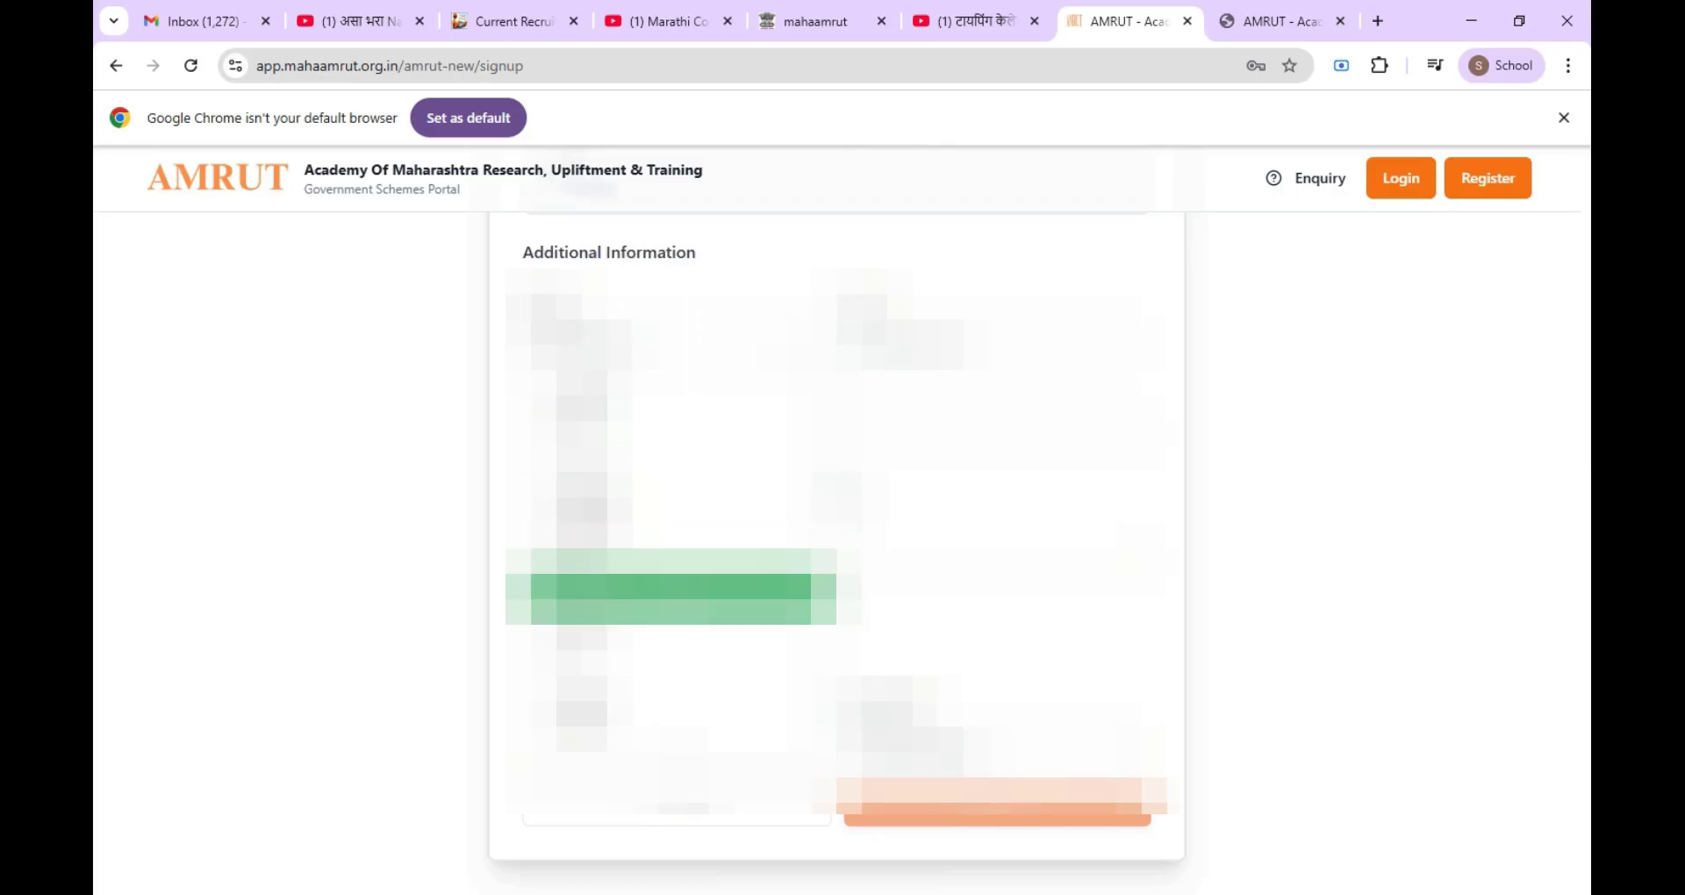
click(672, 589)
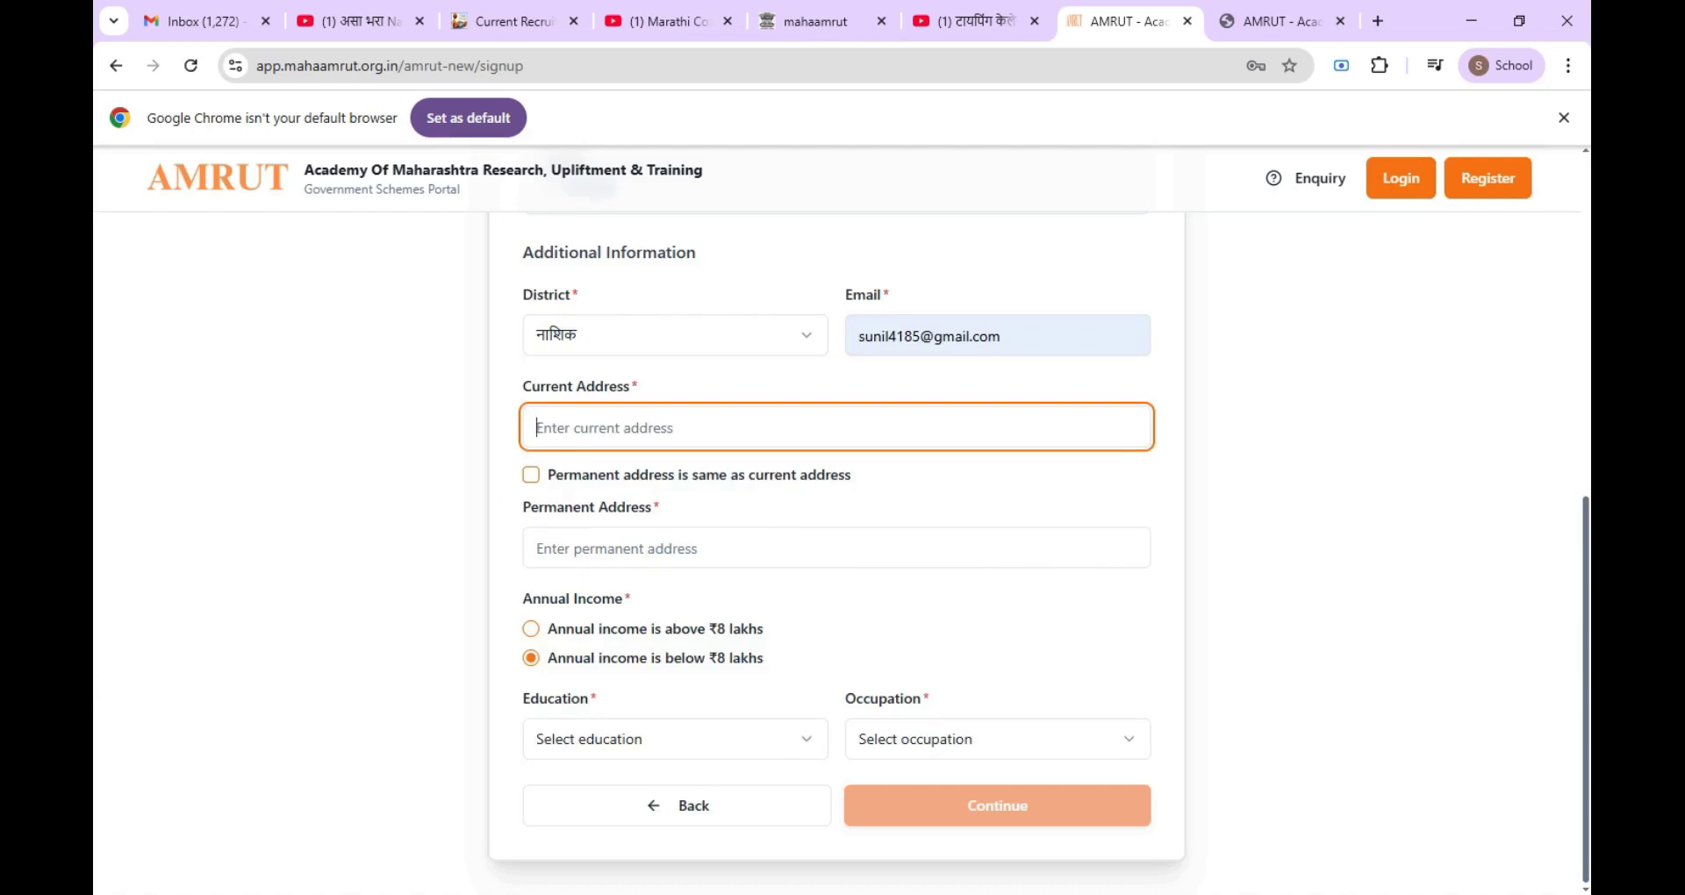
text(S)
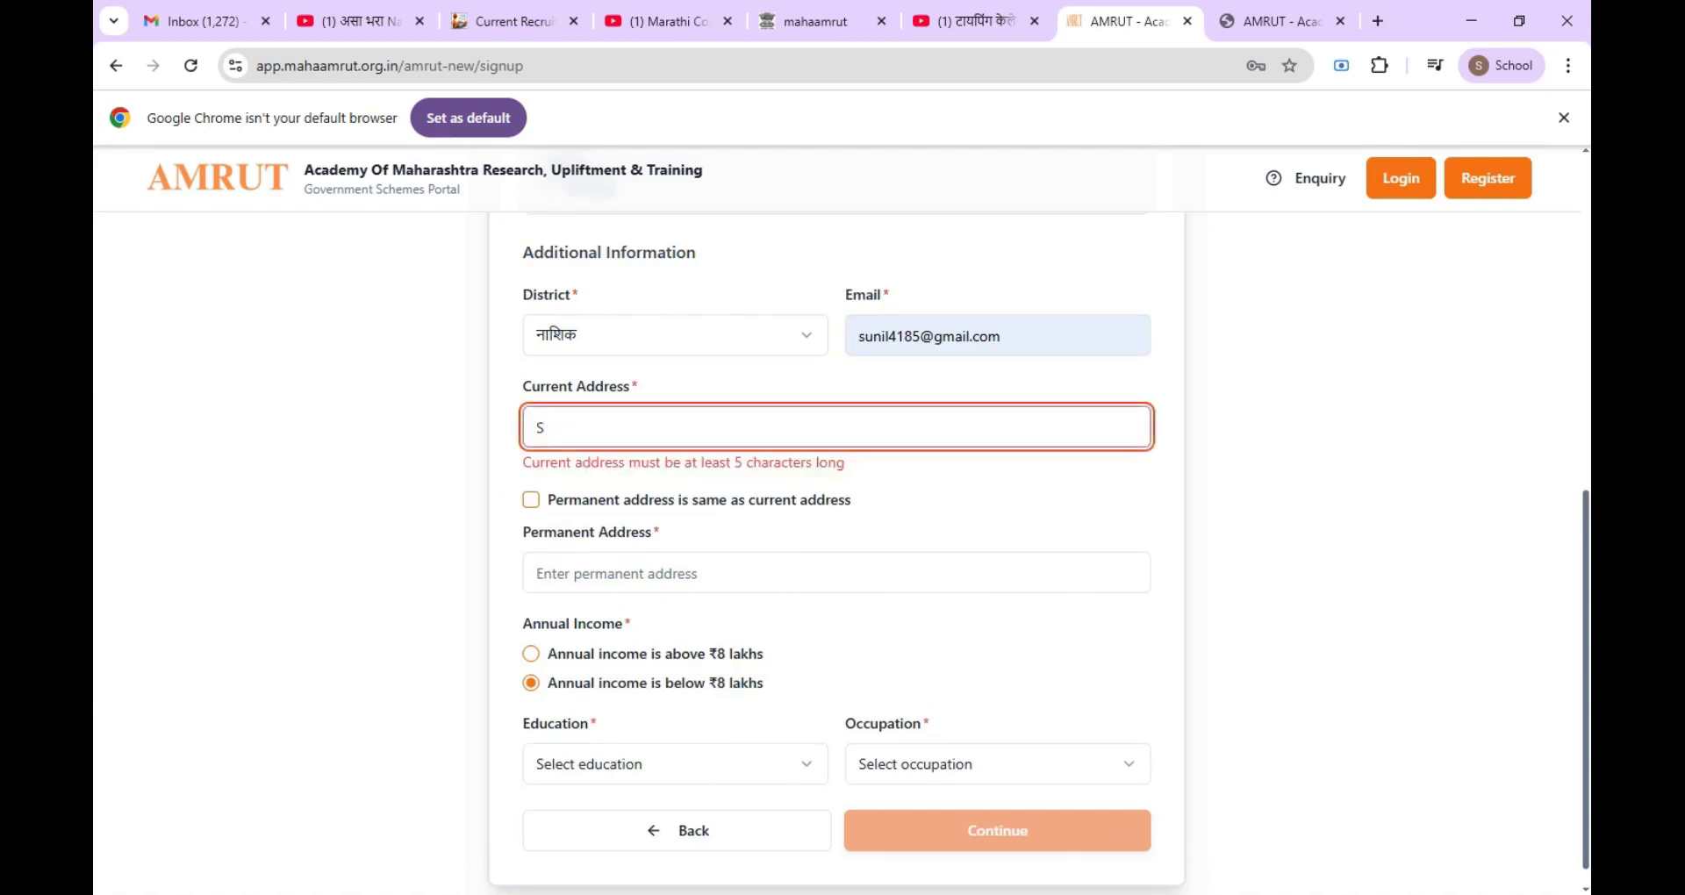
text(innar)
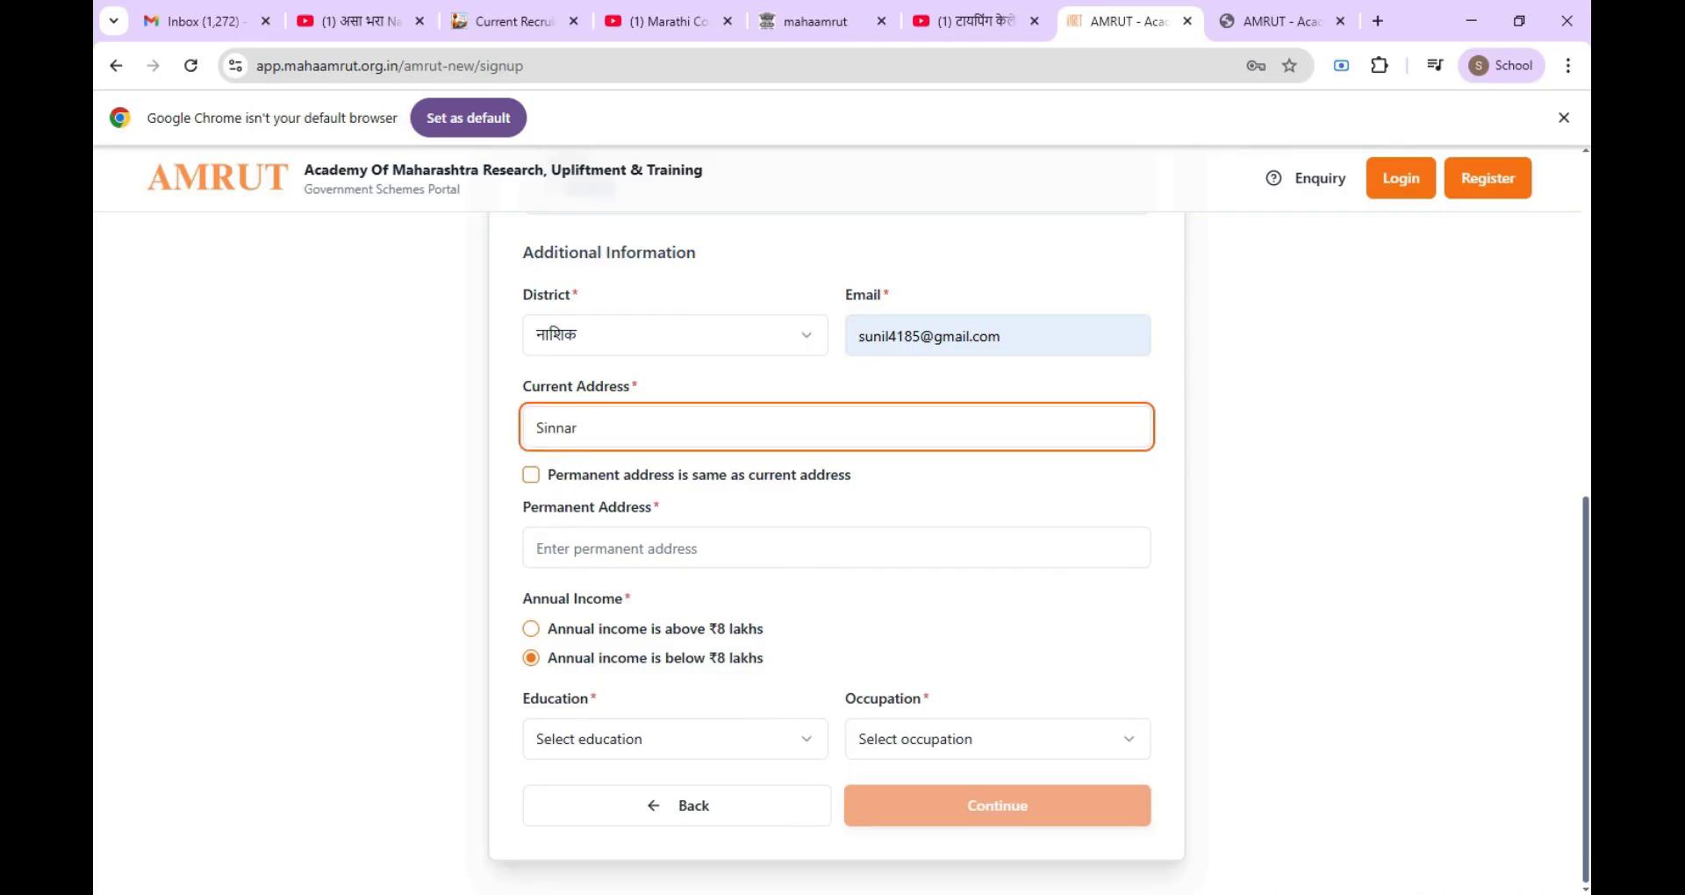
click(531, 475)
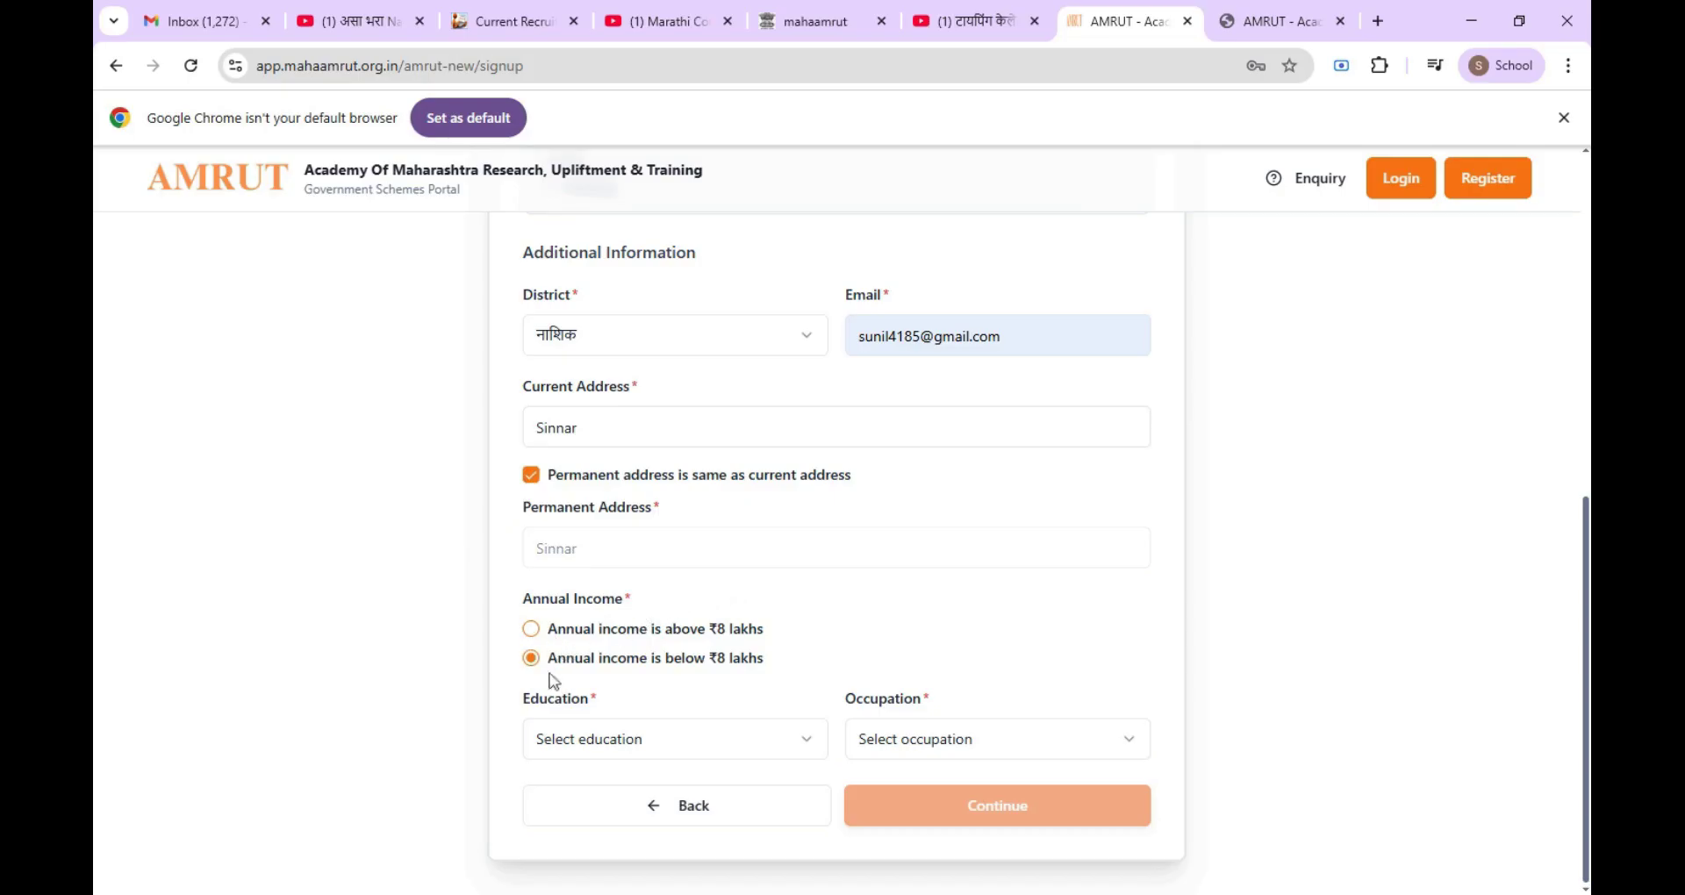
Step: Choose Degree as education and नोकरी as occupation, then continue to the password step
click(672, 751)
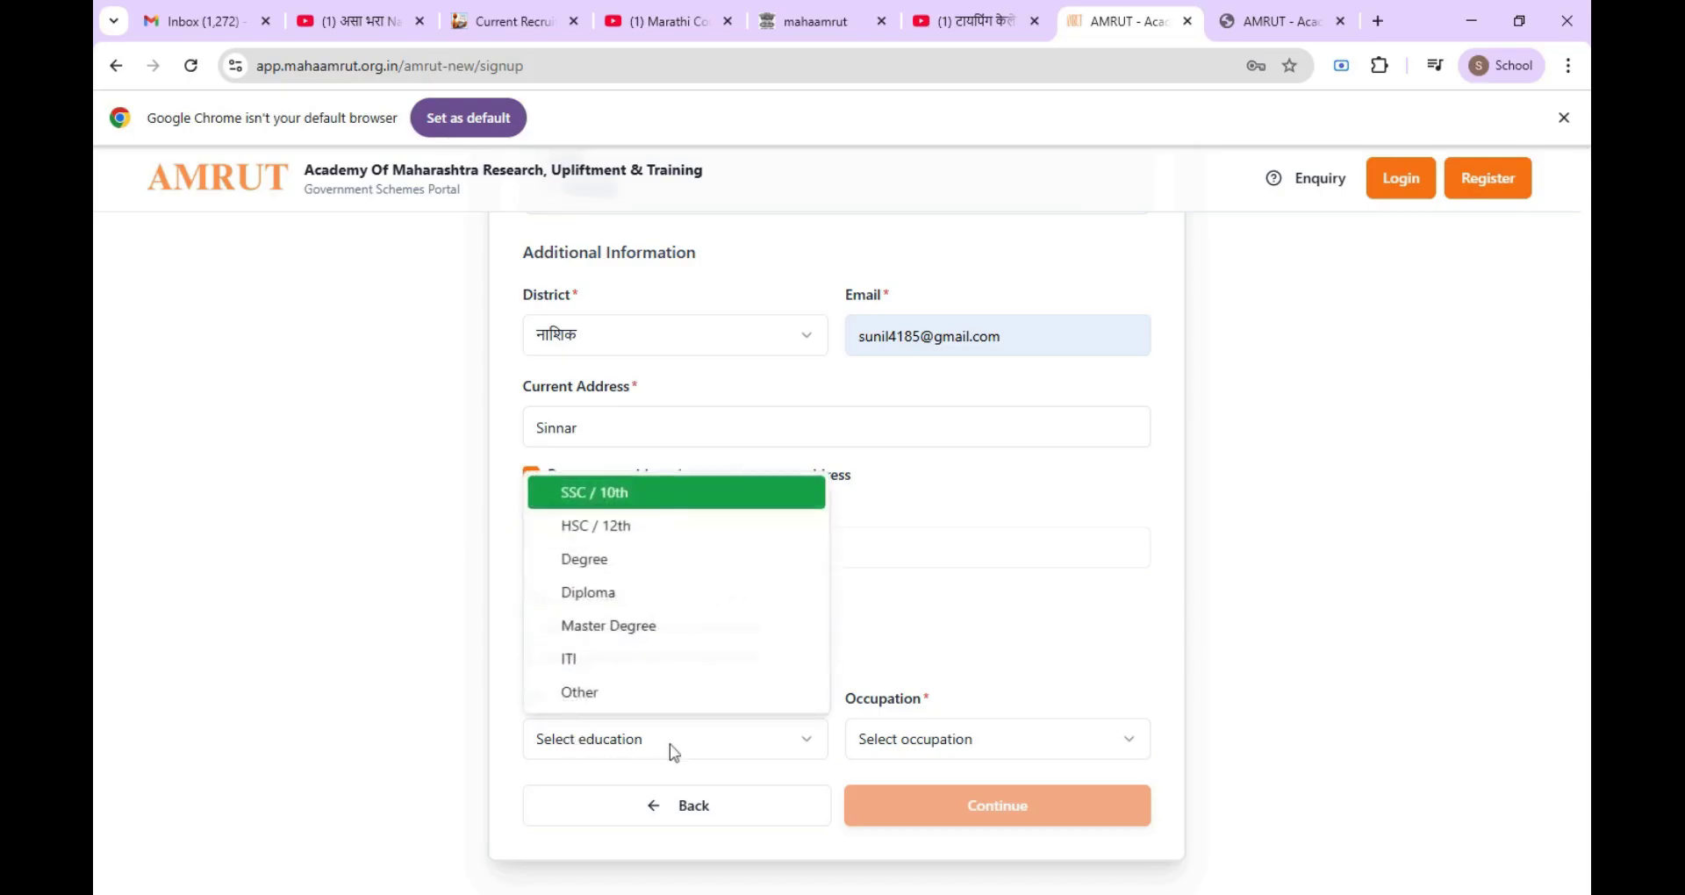
click(618, 563)
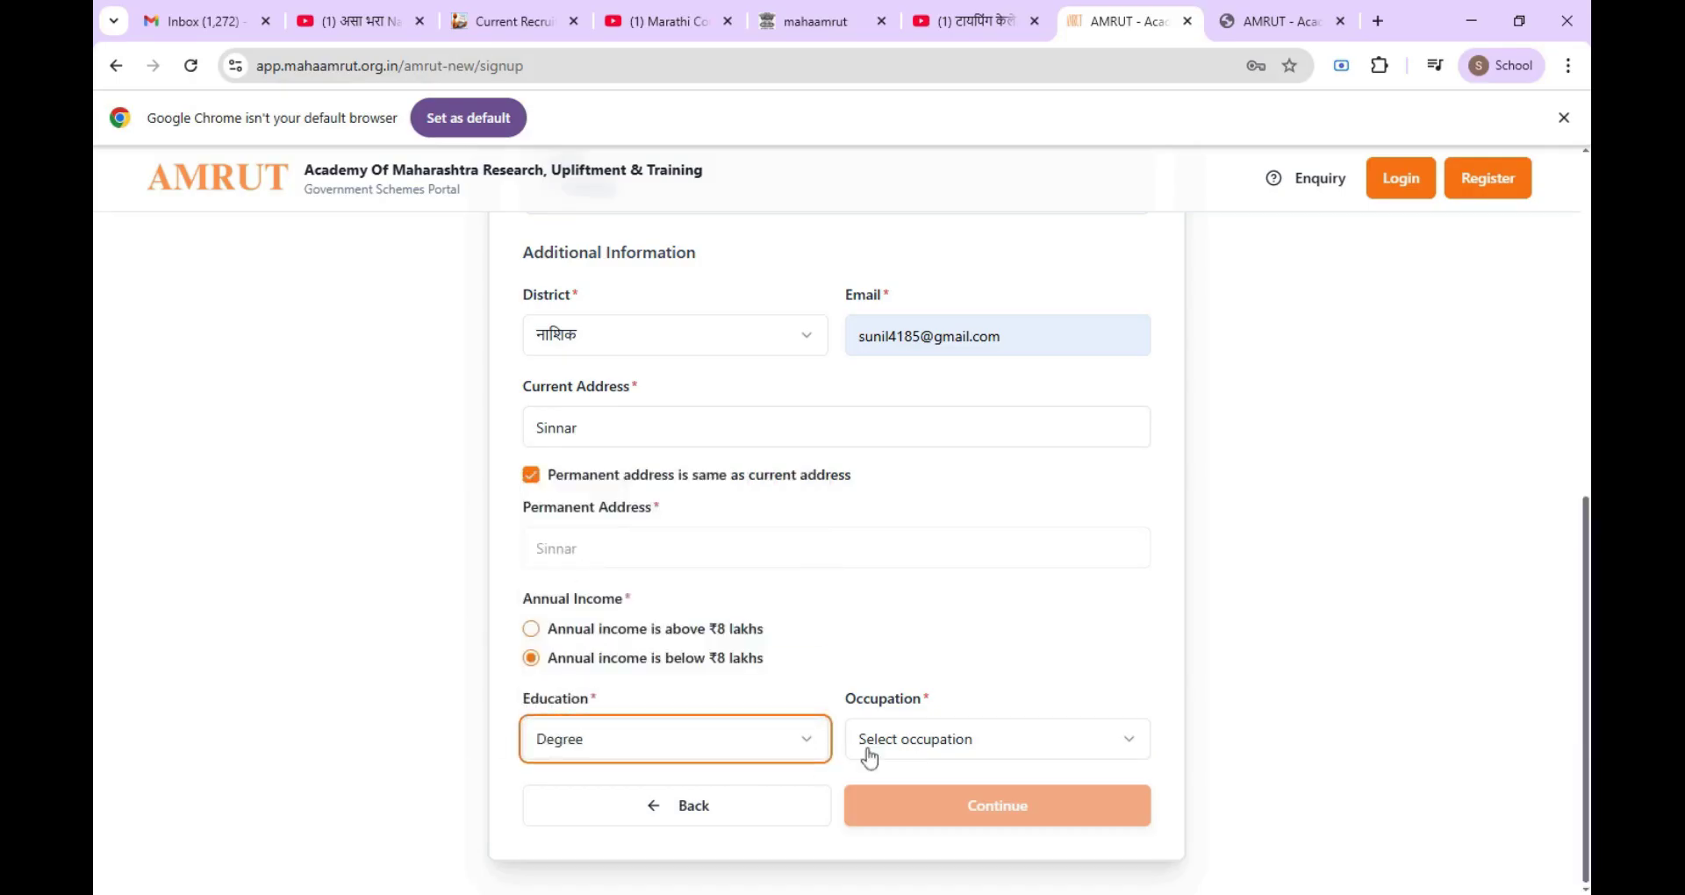
click(869, 755)
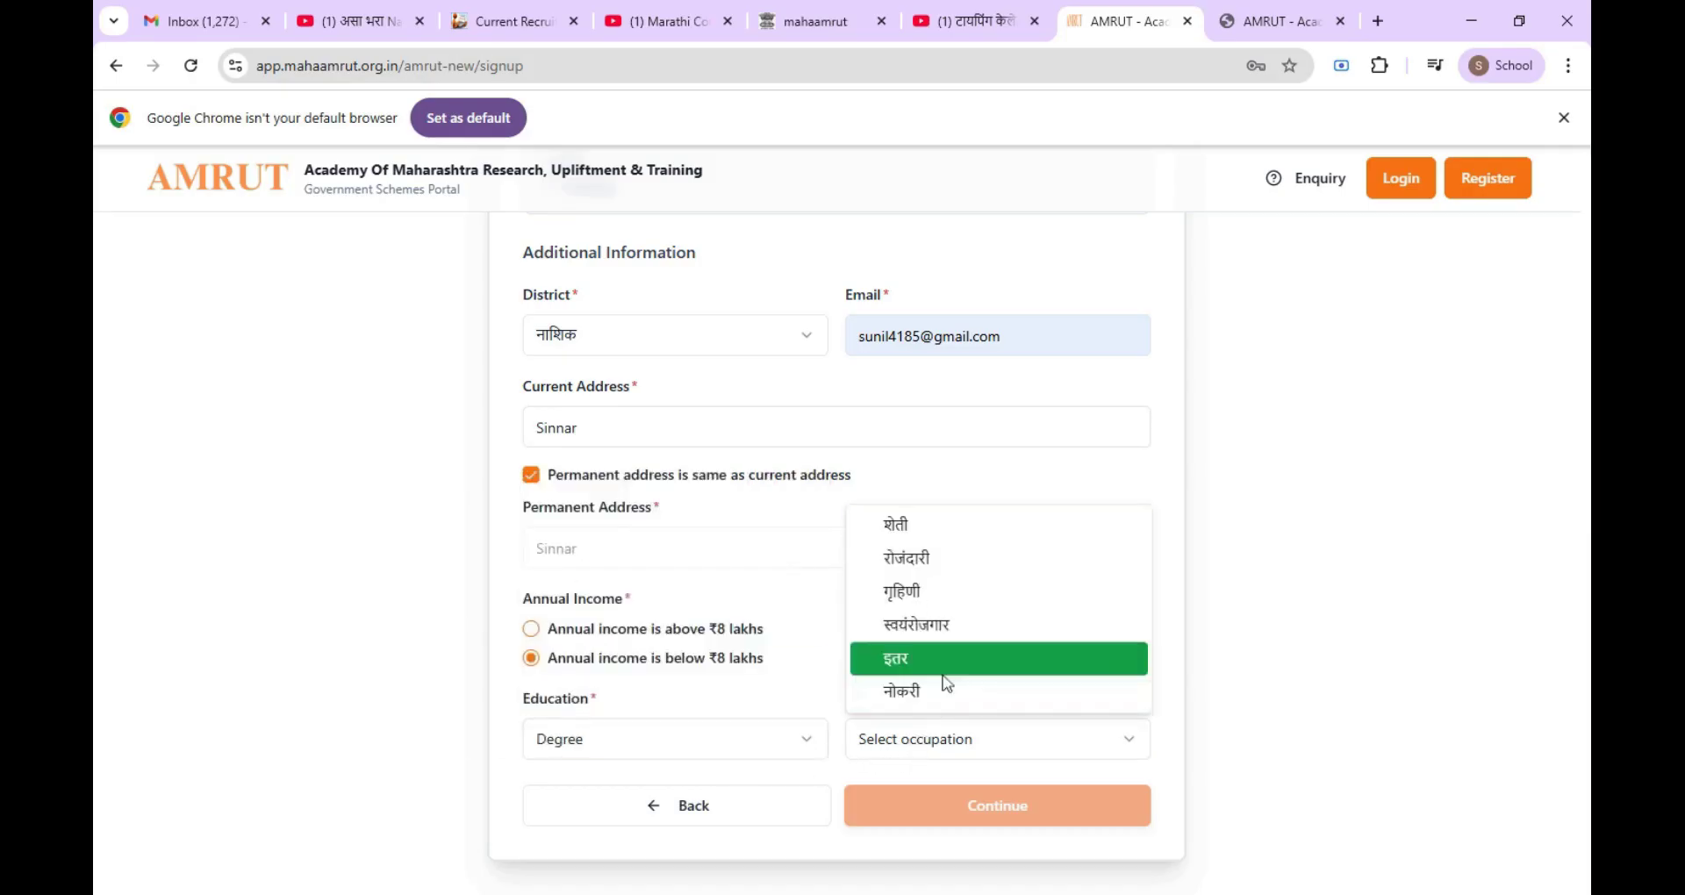
click(944, 690)
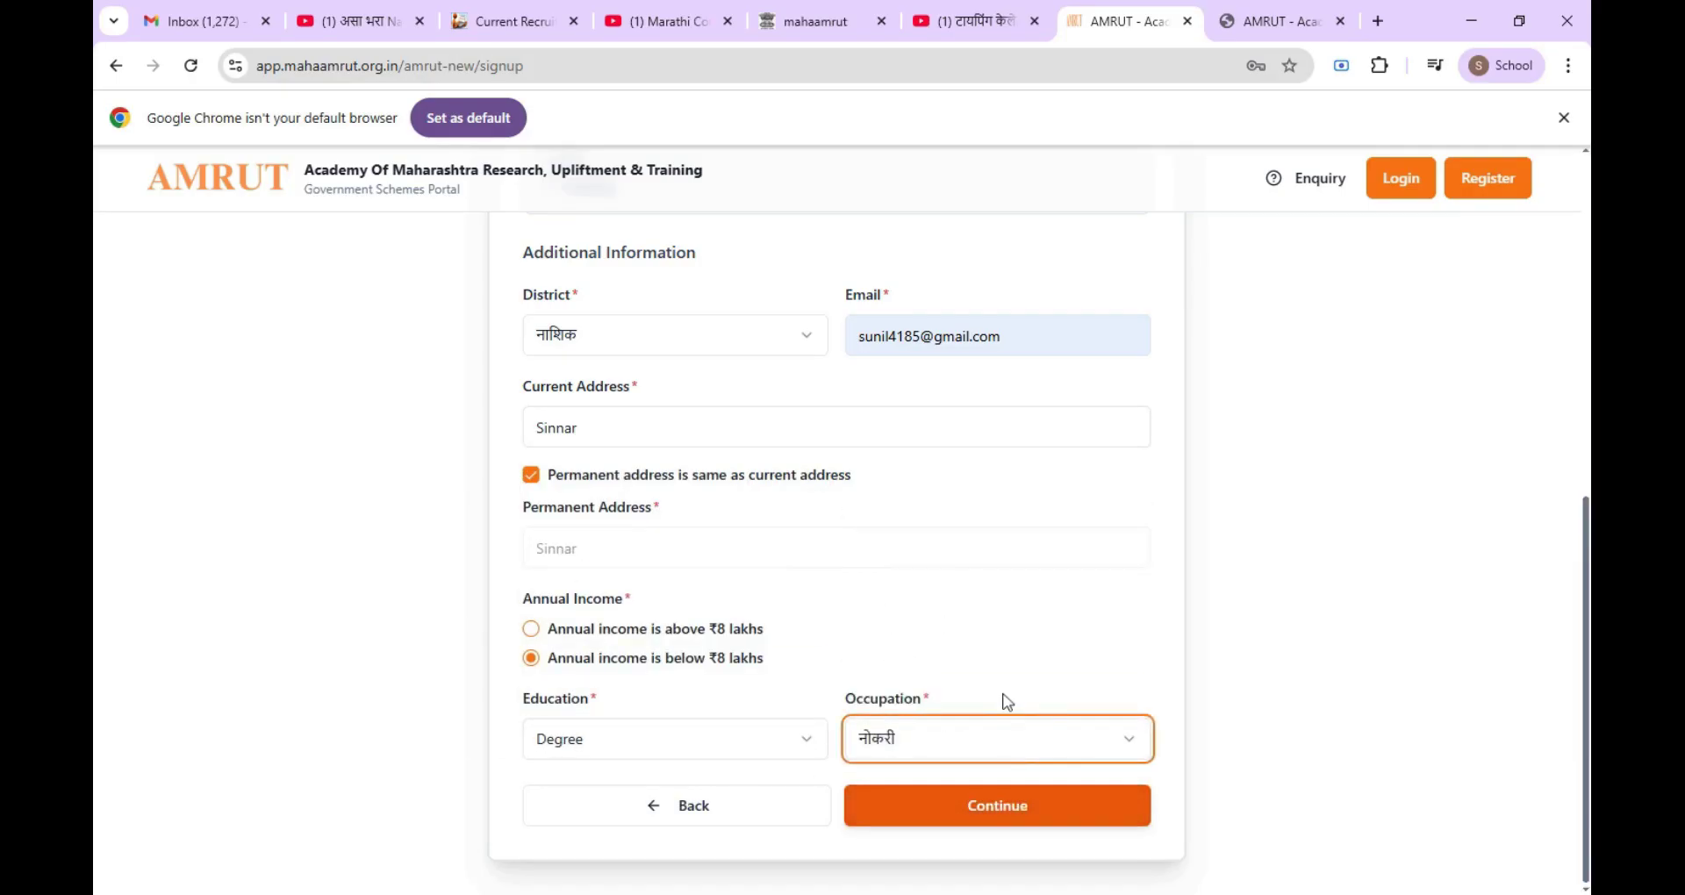
click(978, 806)
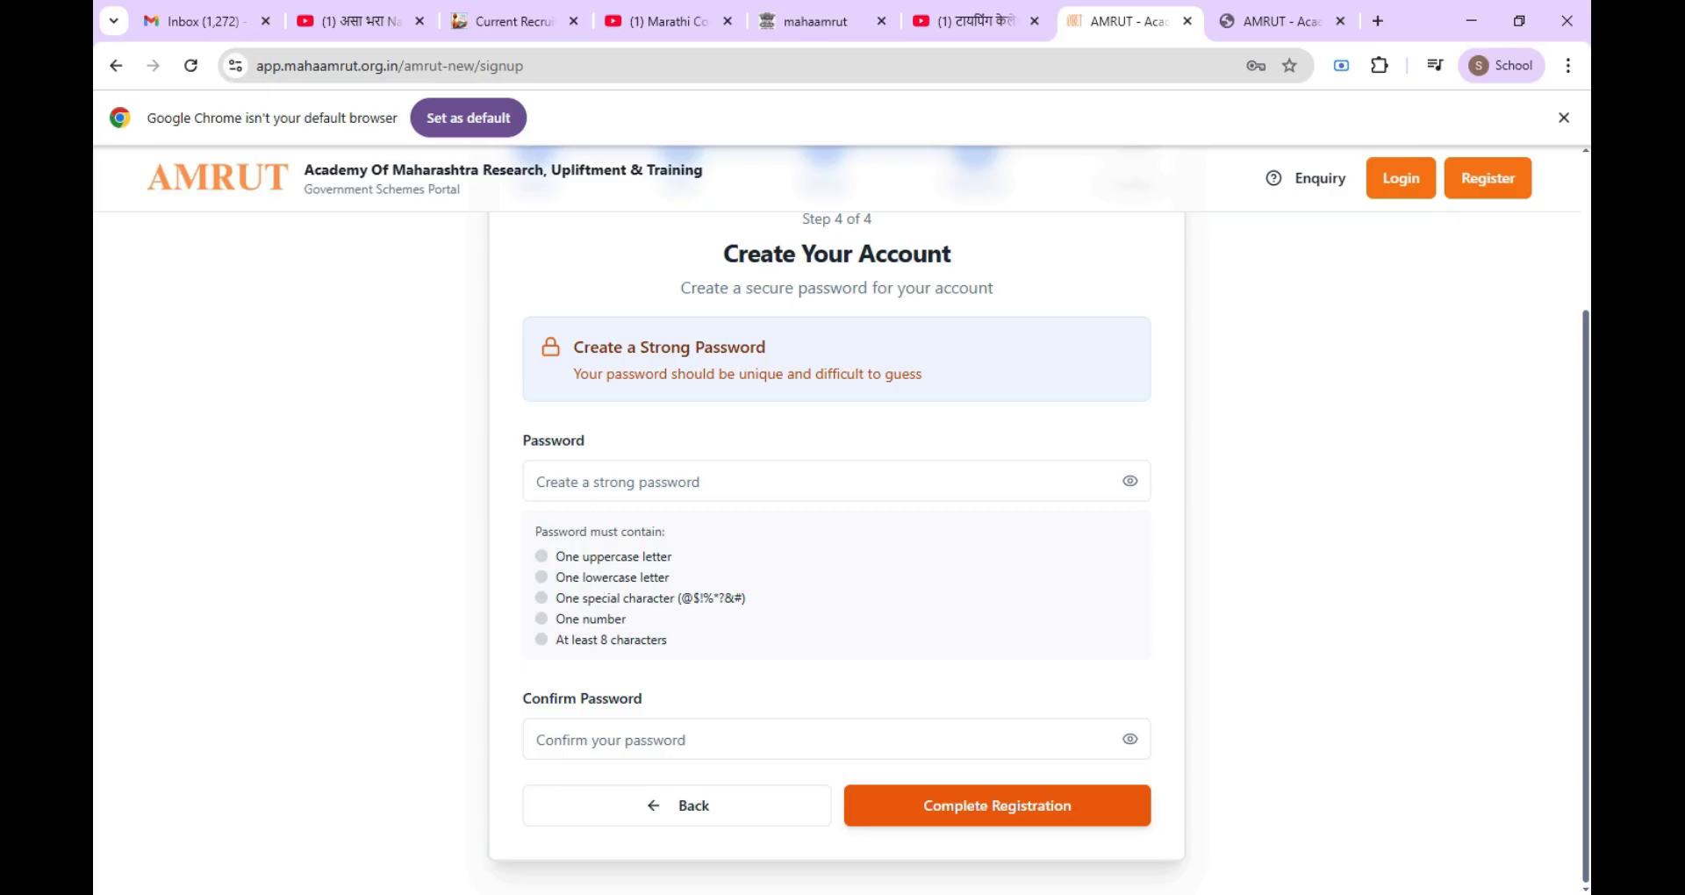
Step: Enter and confirm the account password, then complete registration
click(594, 486)
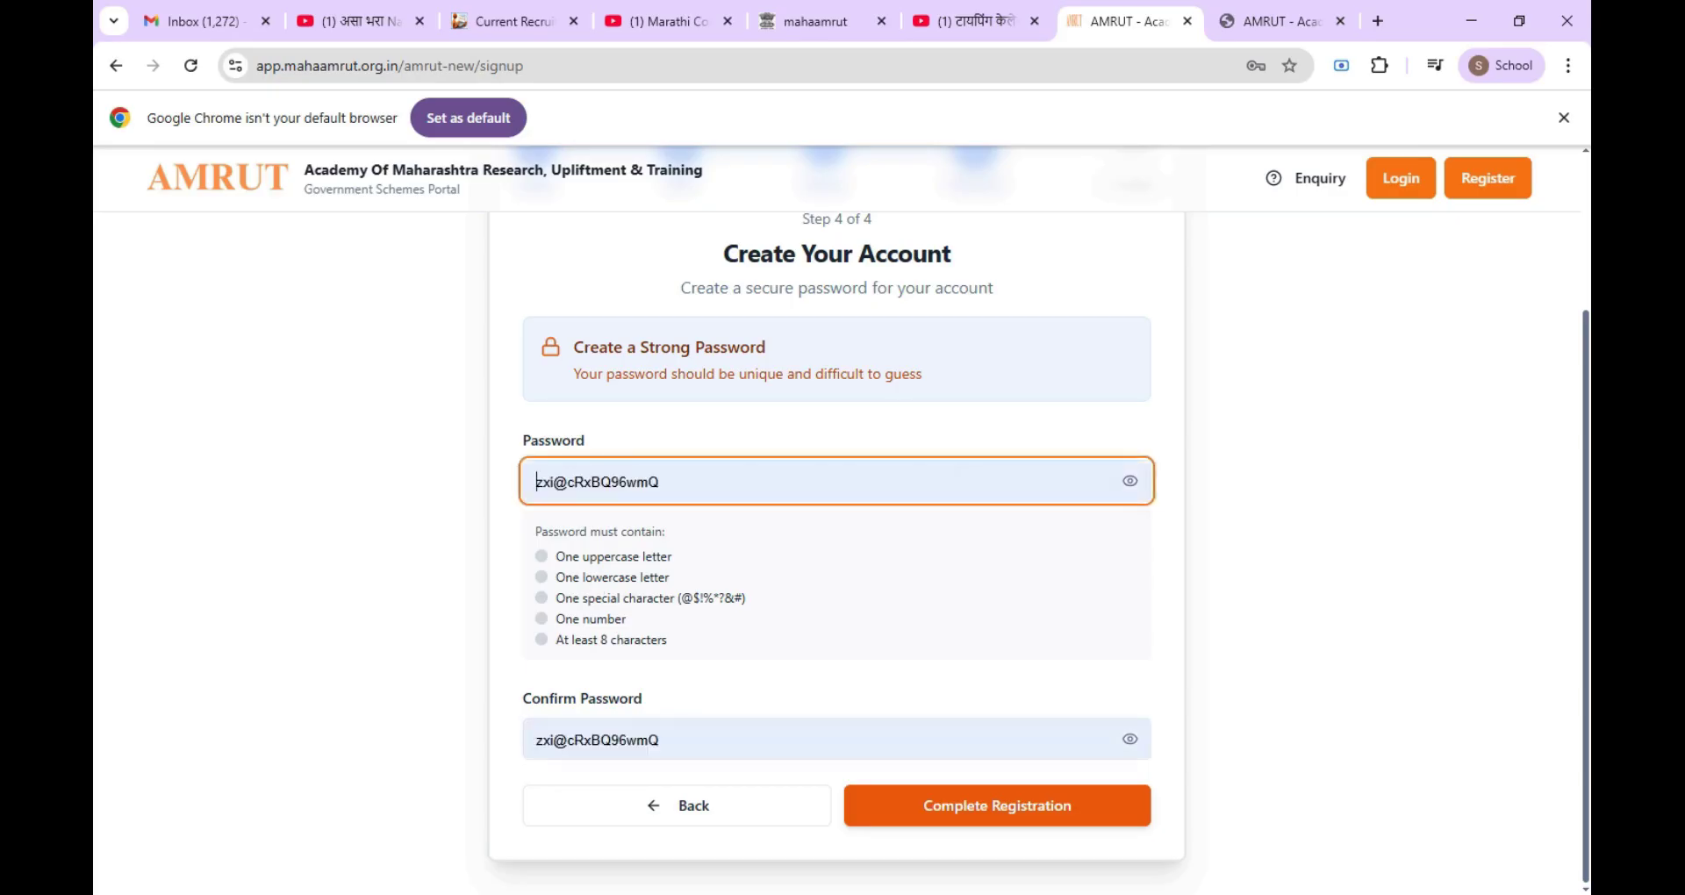
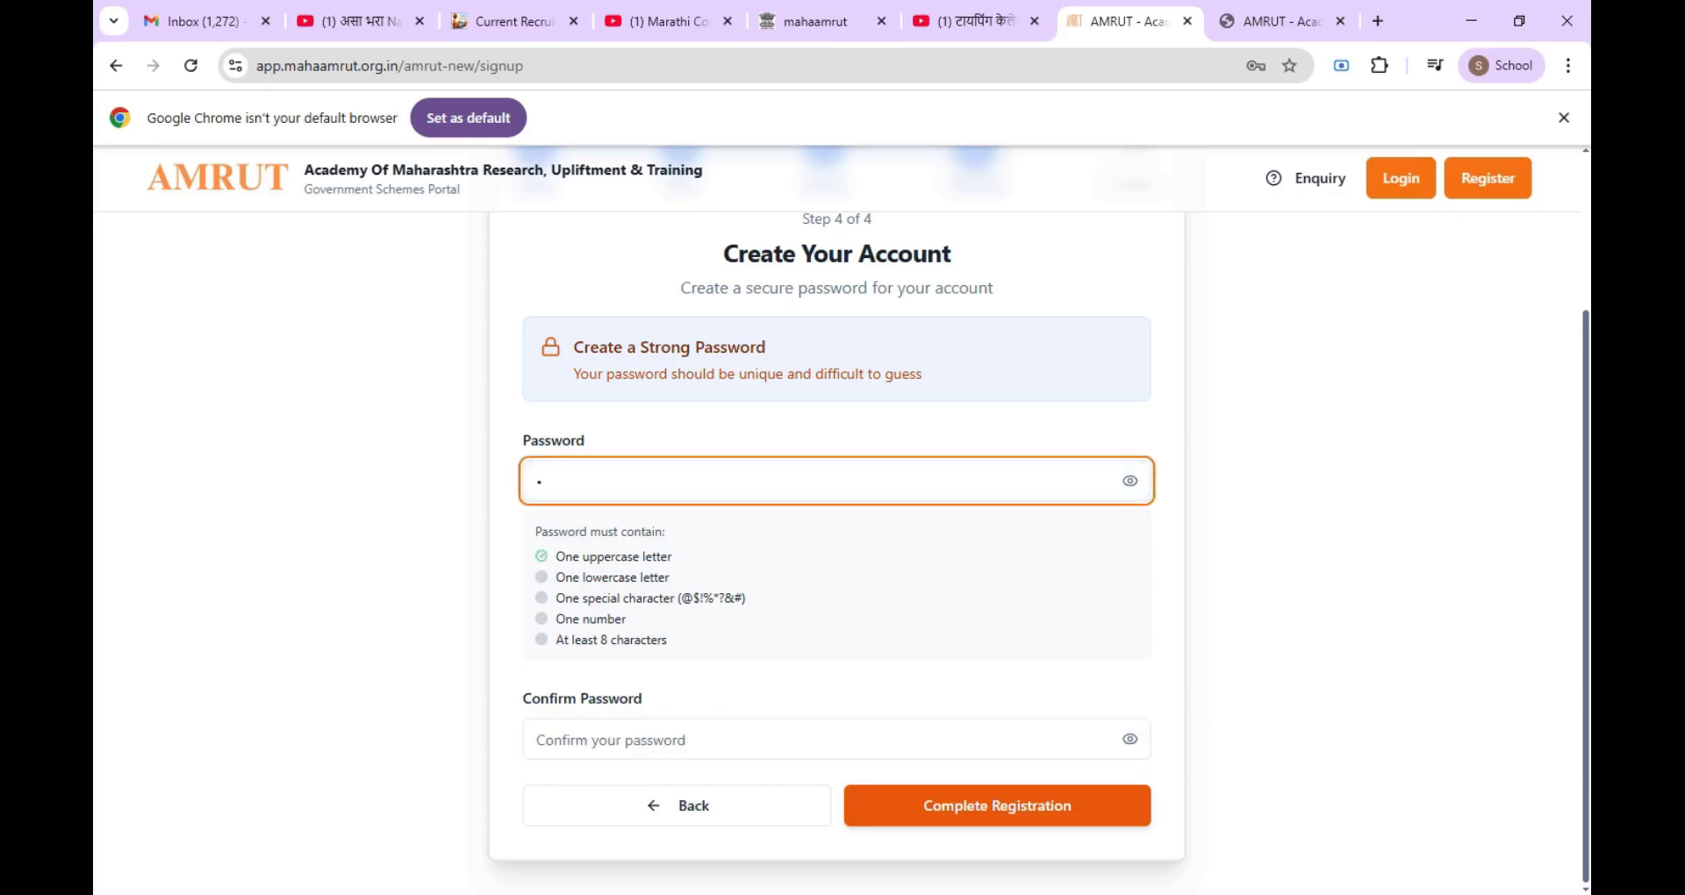
key(Tab)
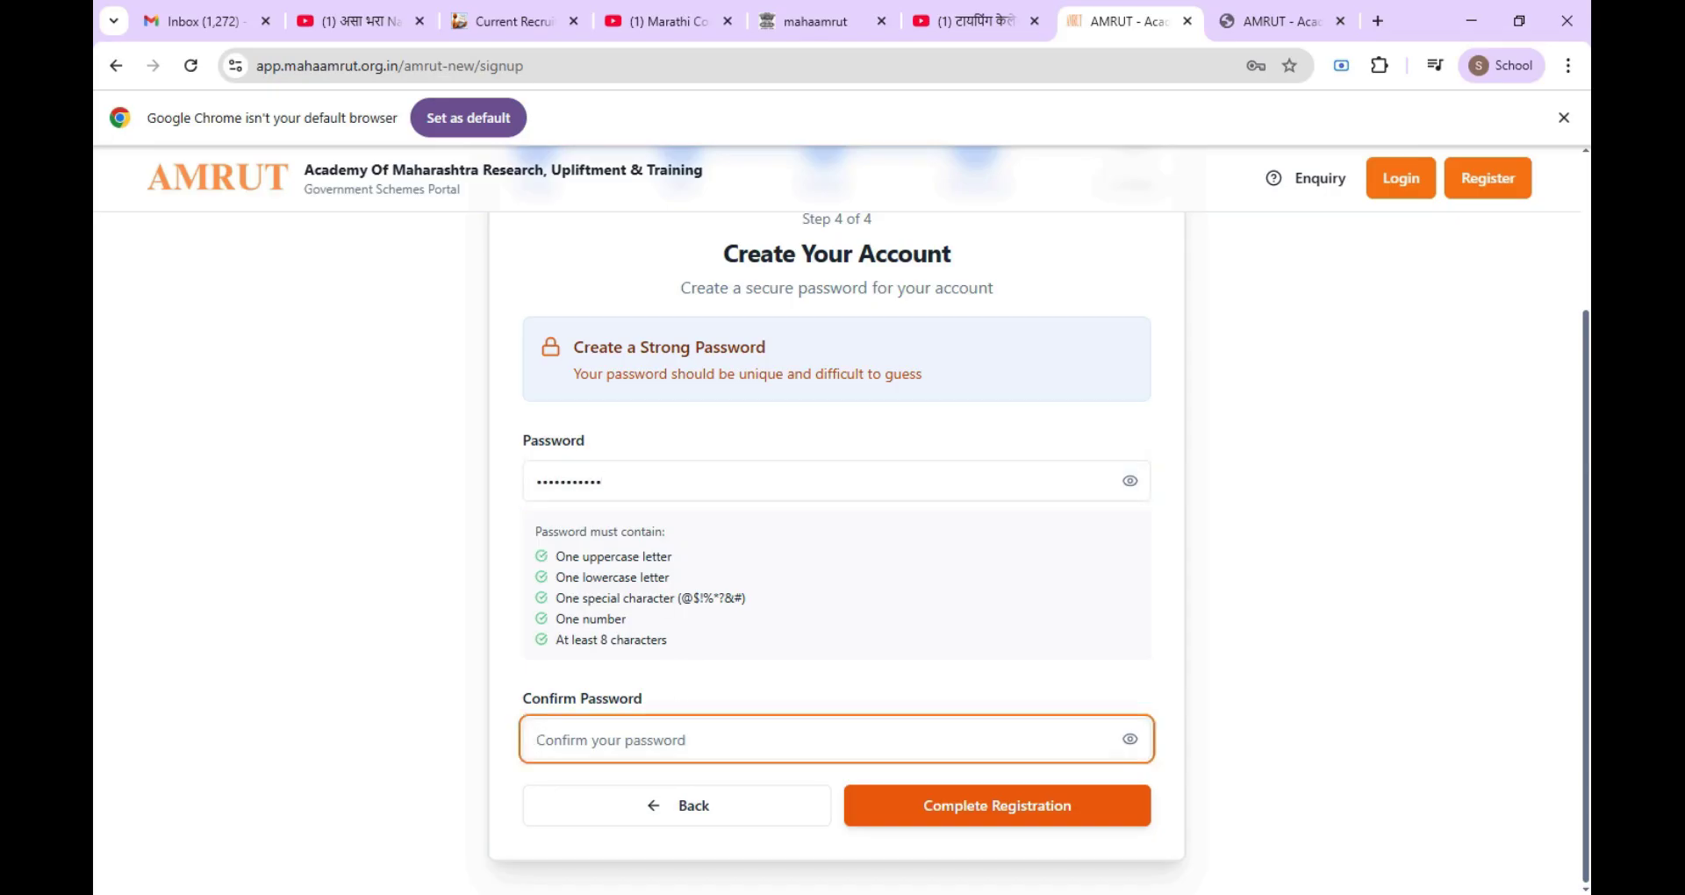
click(971, 815)
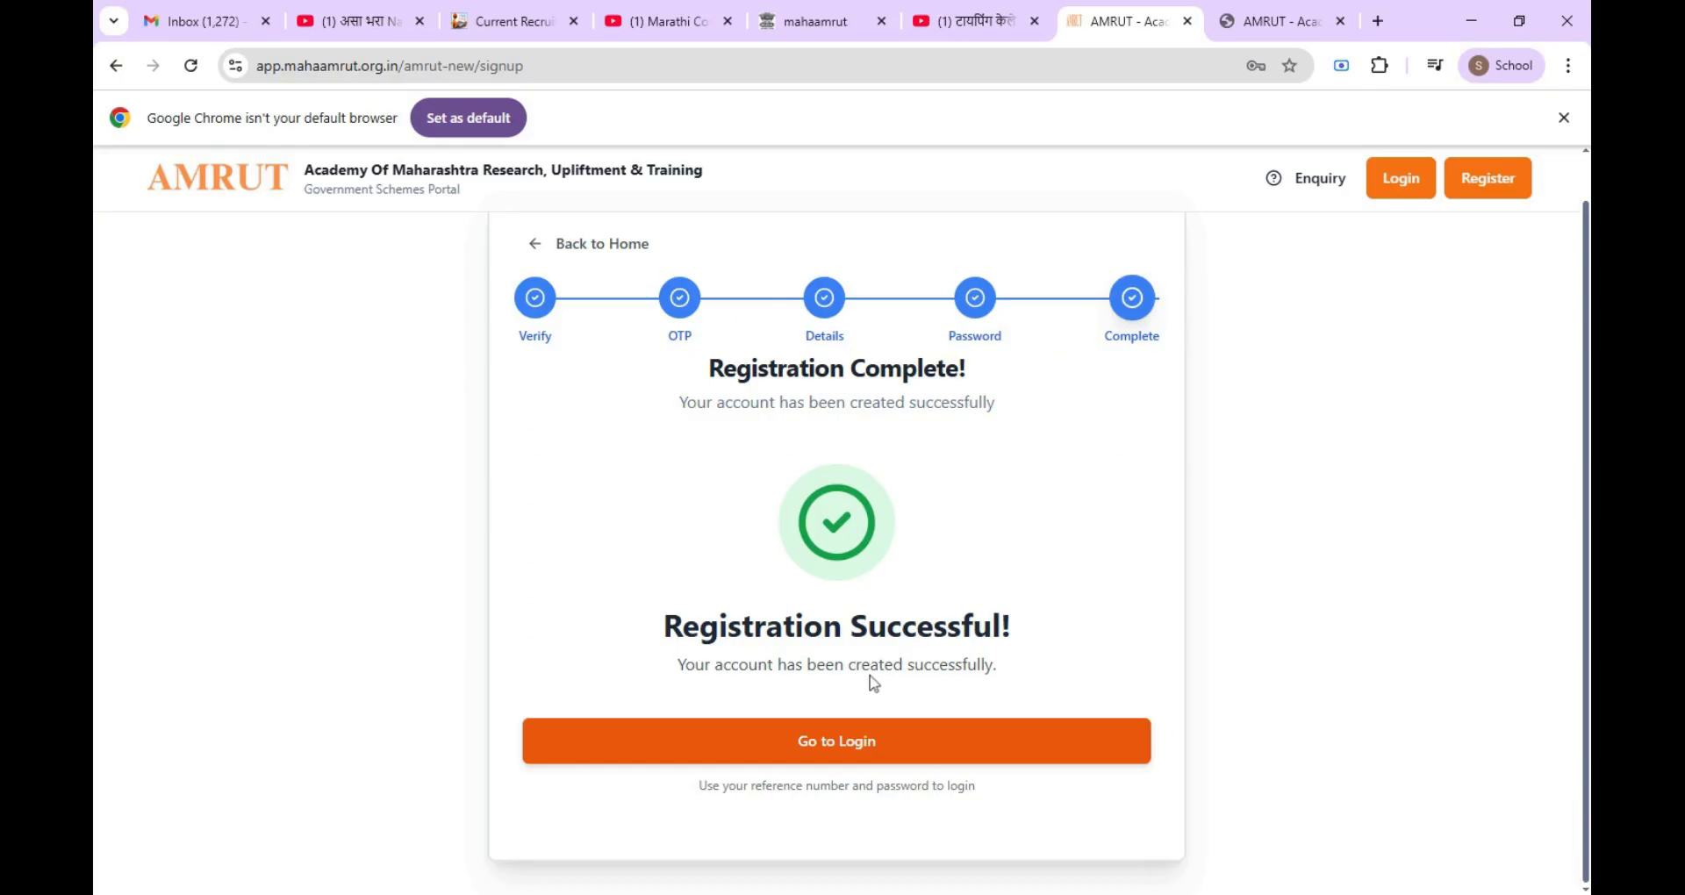
Step: Log in to the new account with the registered mobile number and account password
click(827, 747)
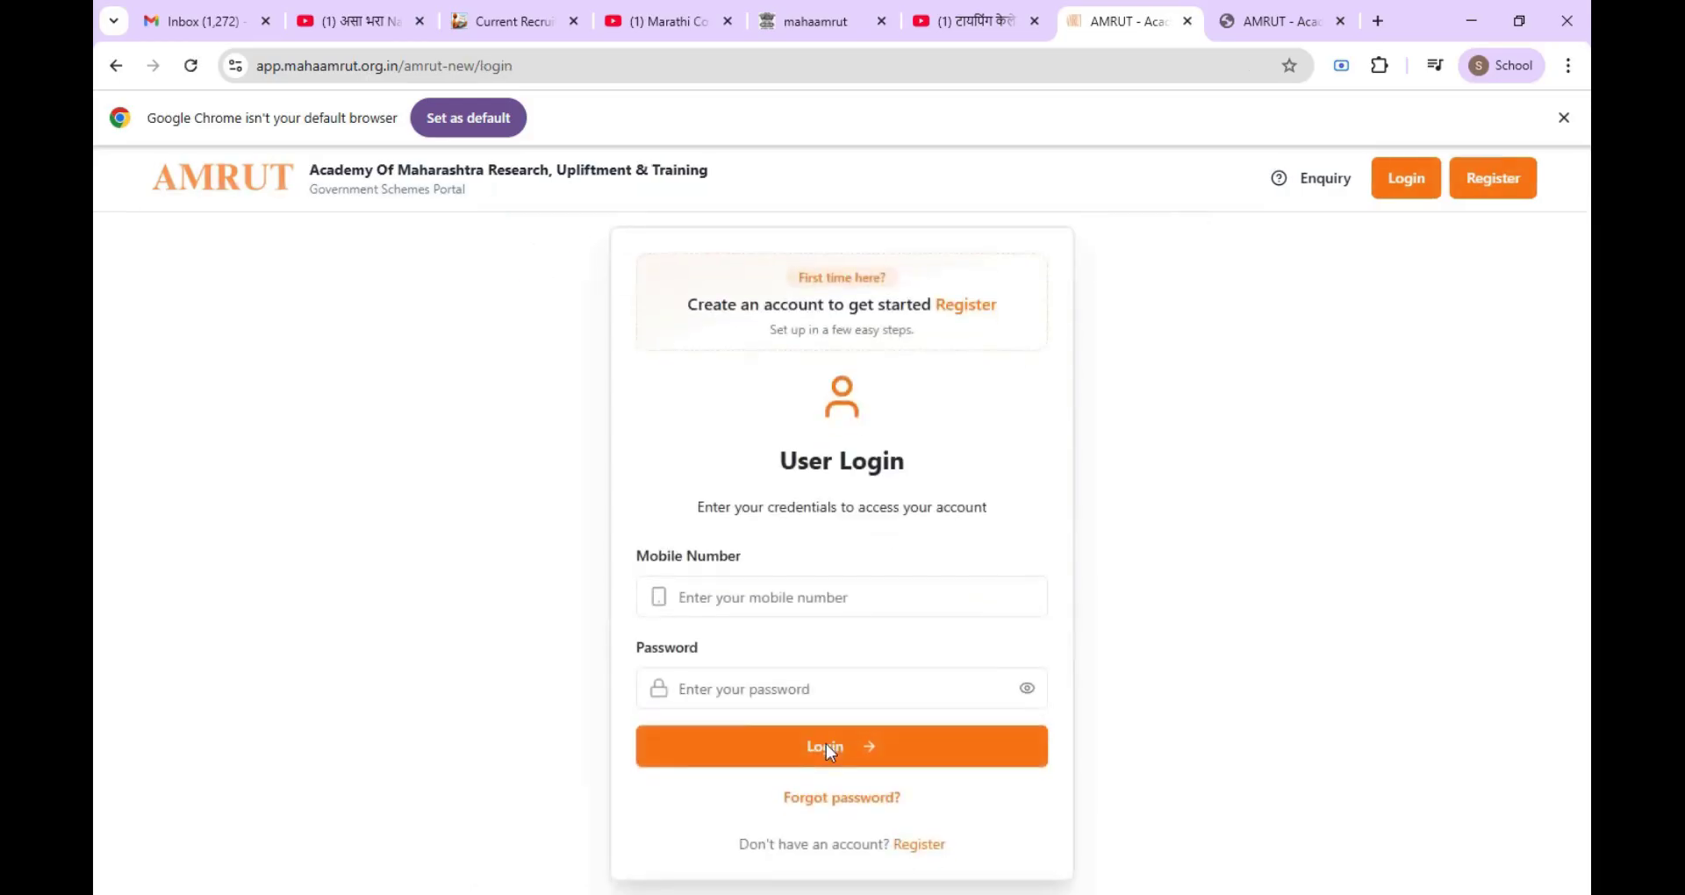
click(790, 598)
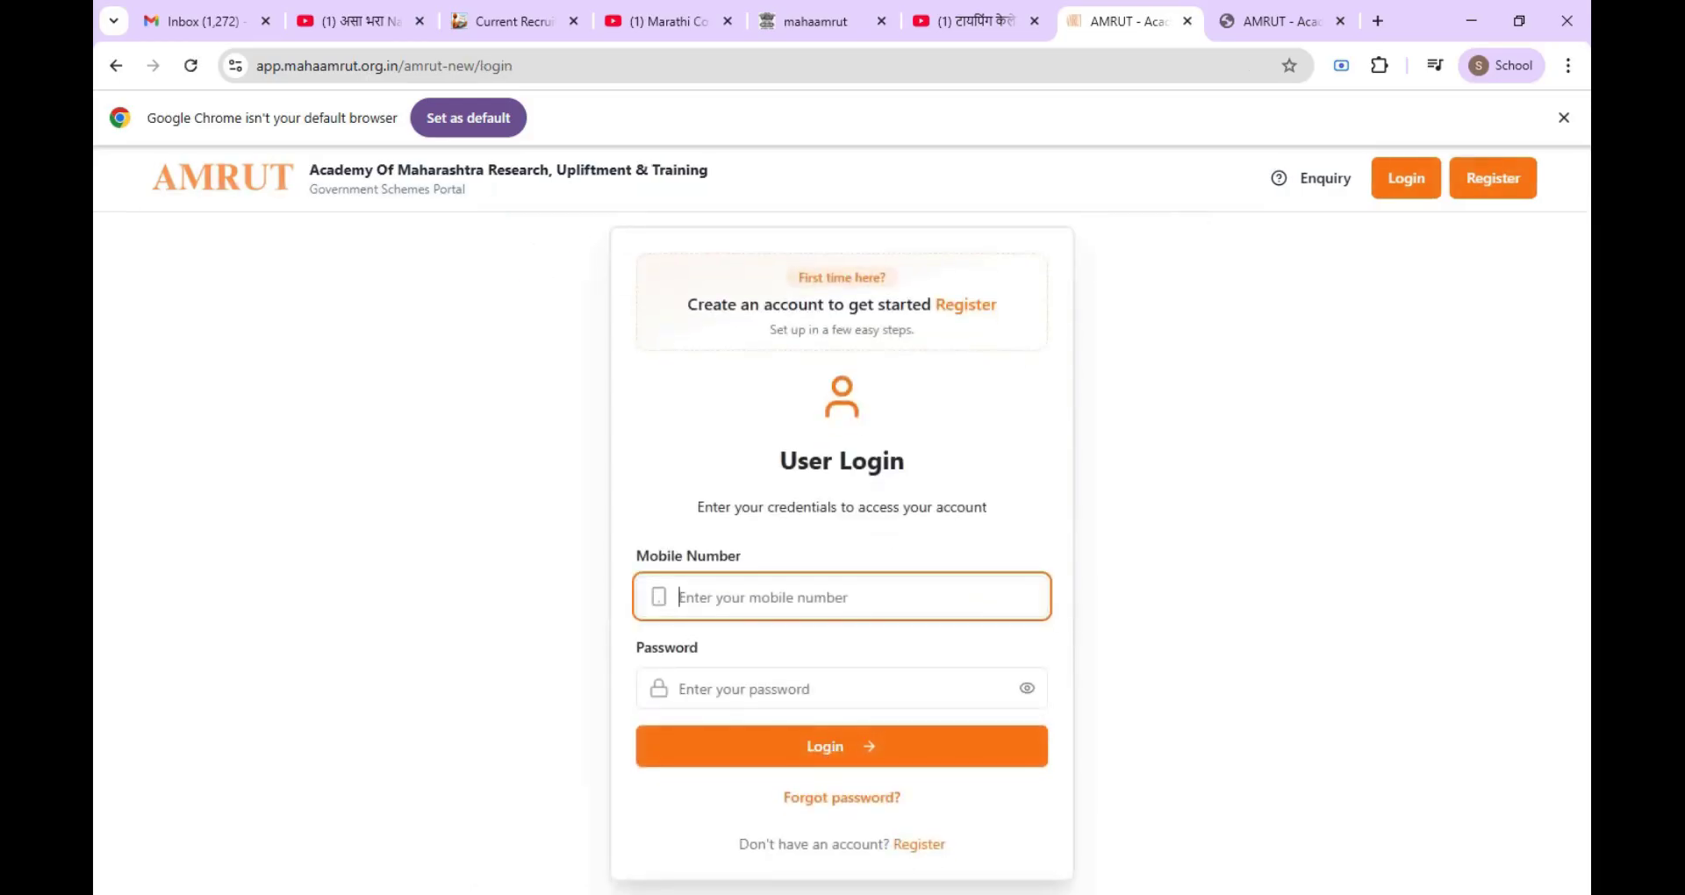
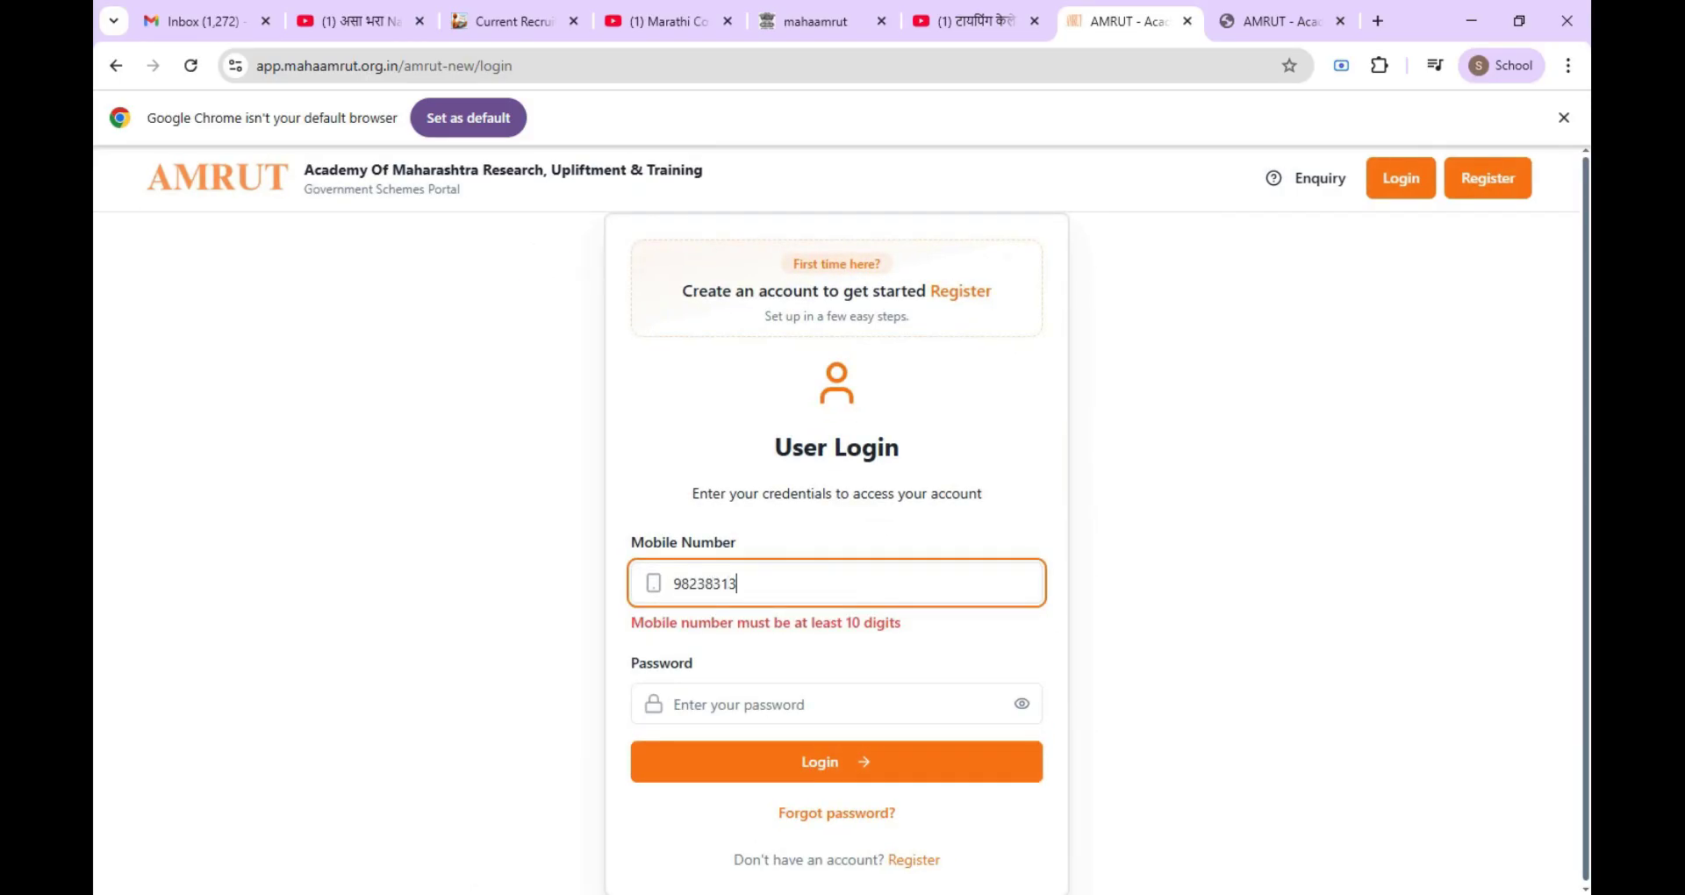
click(733, 689)
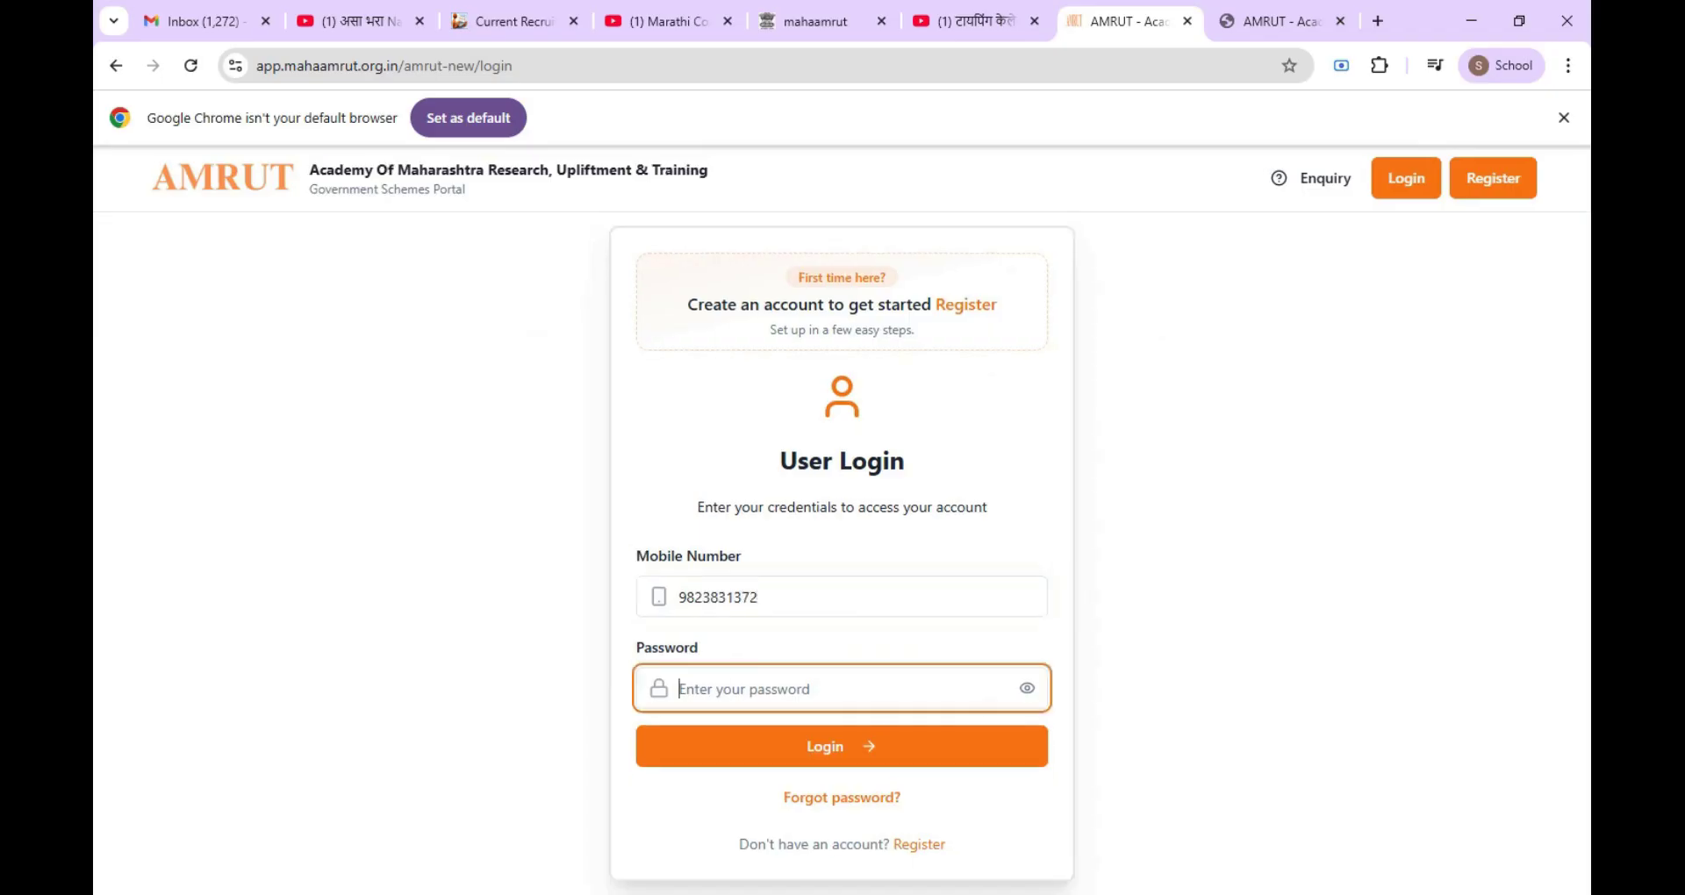
text(••••)
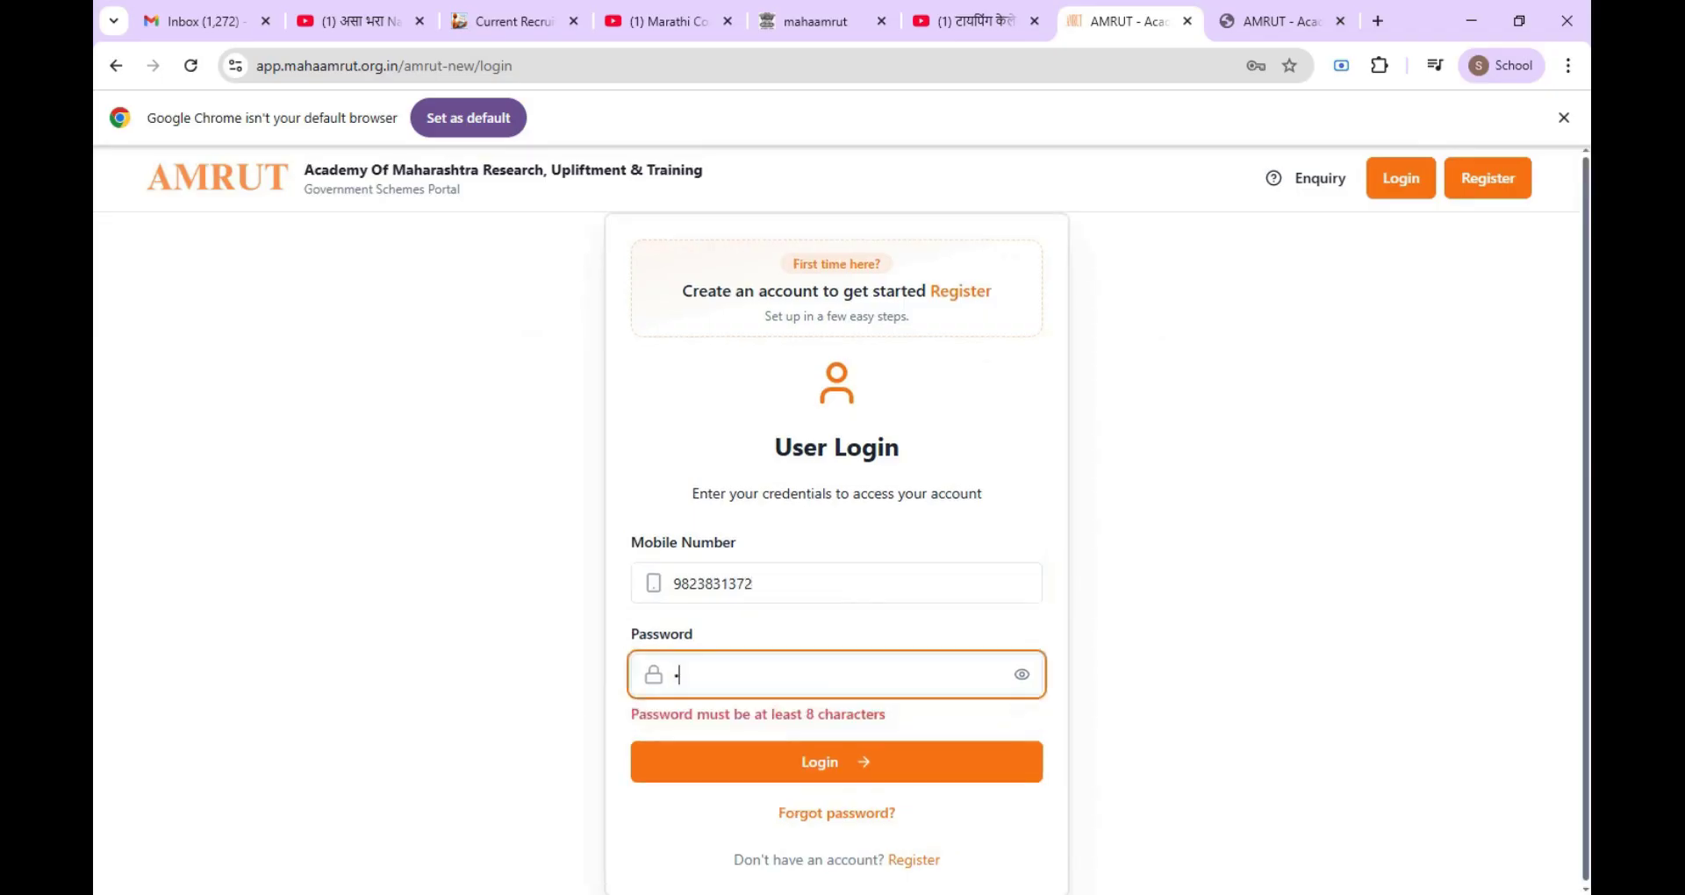
text(•••••)
click(756, 748)
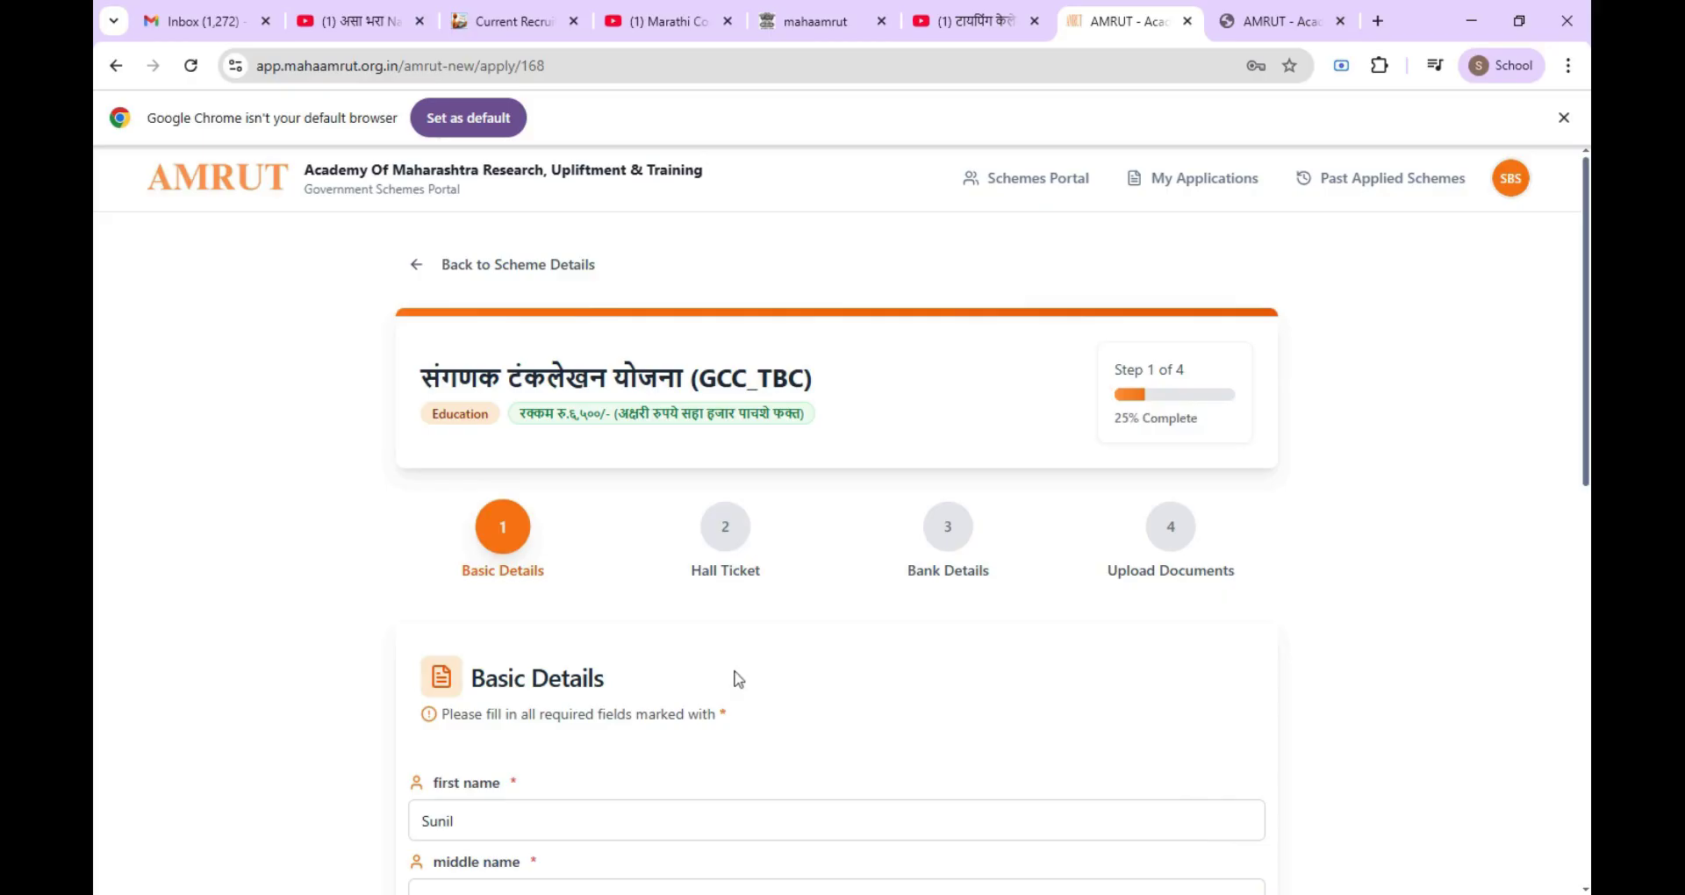
Step: Enter the applicant's middle name and mother's name on the Basic Details form
scroll(738, 679, down, 2)
scroll(738, 680, down, 1)
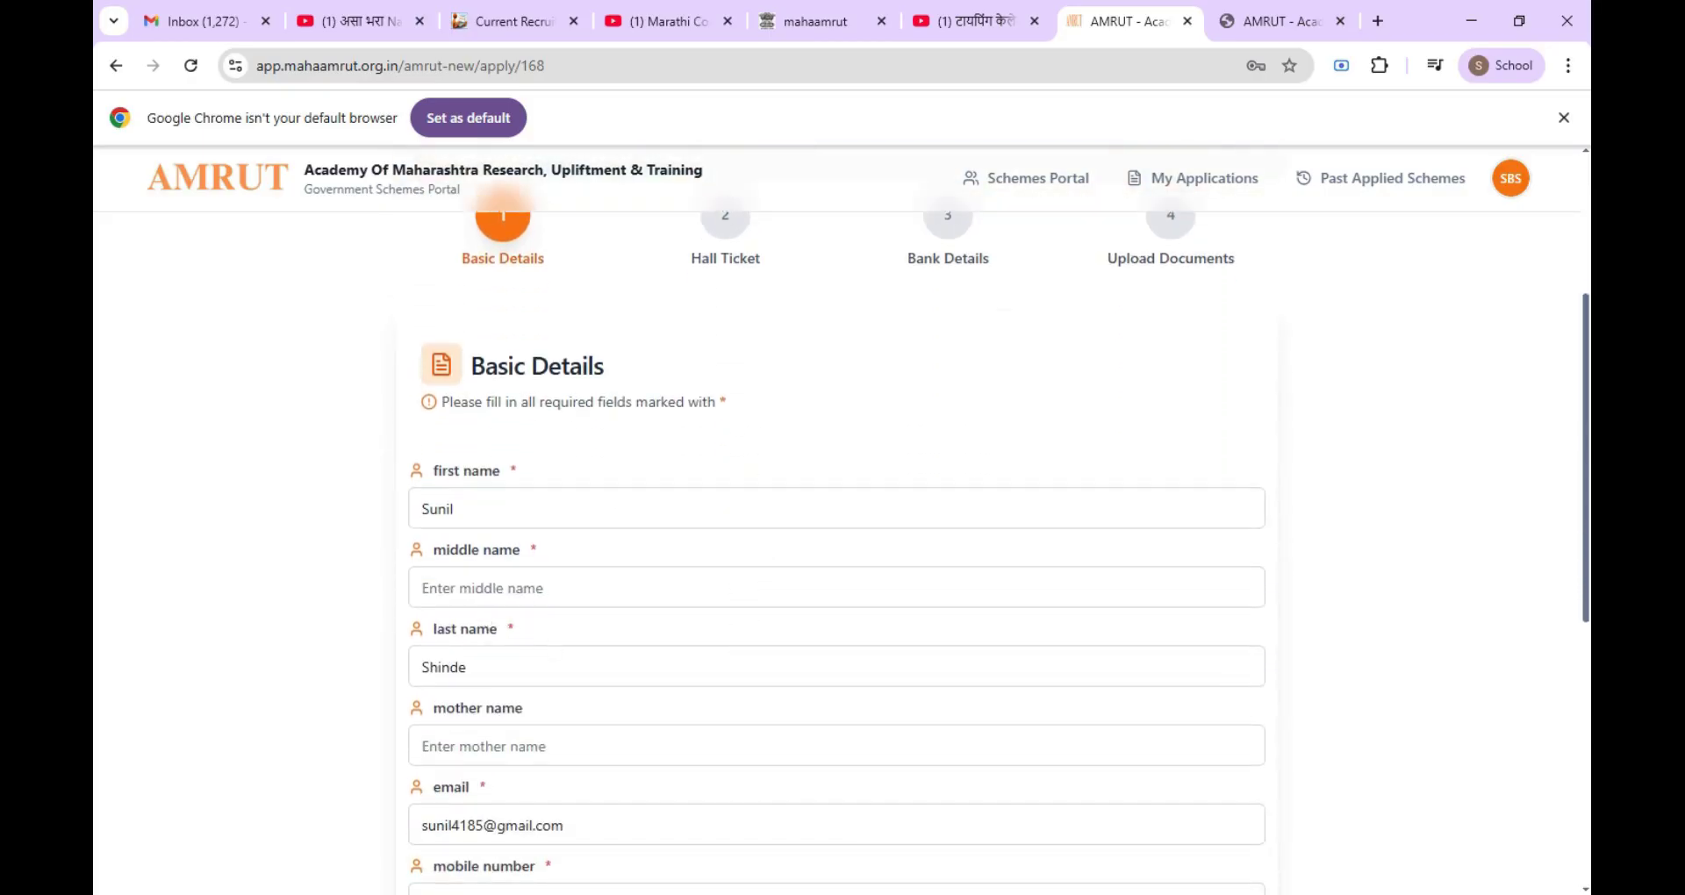
click(421, 590)
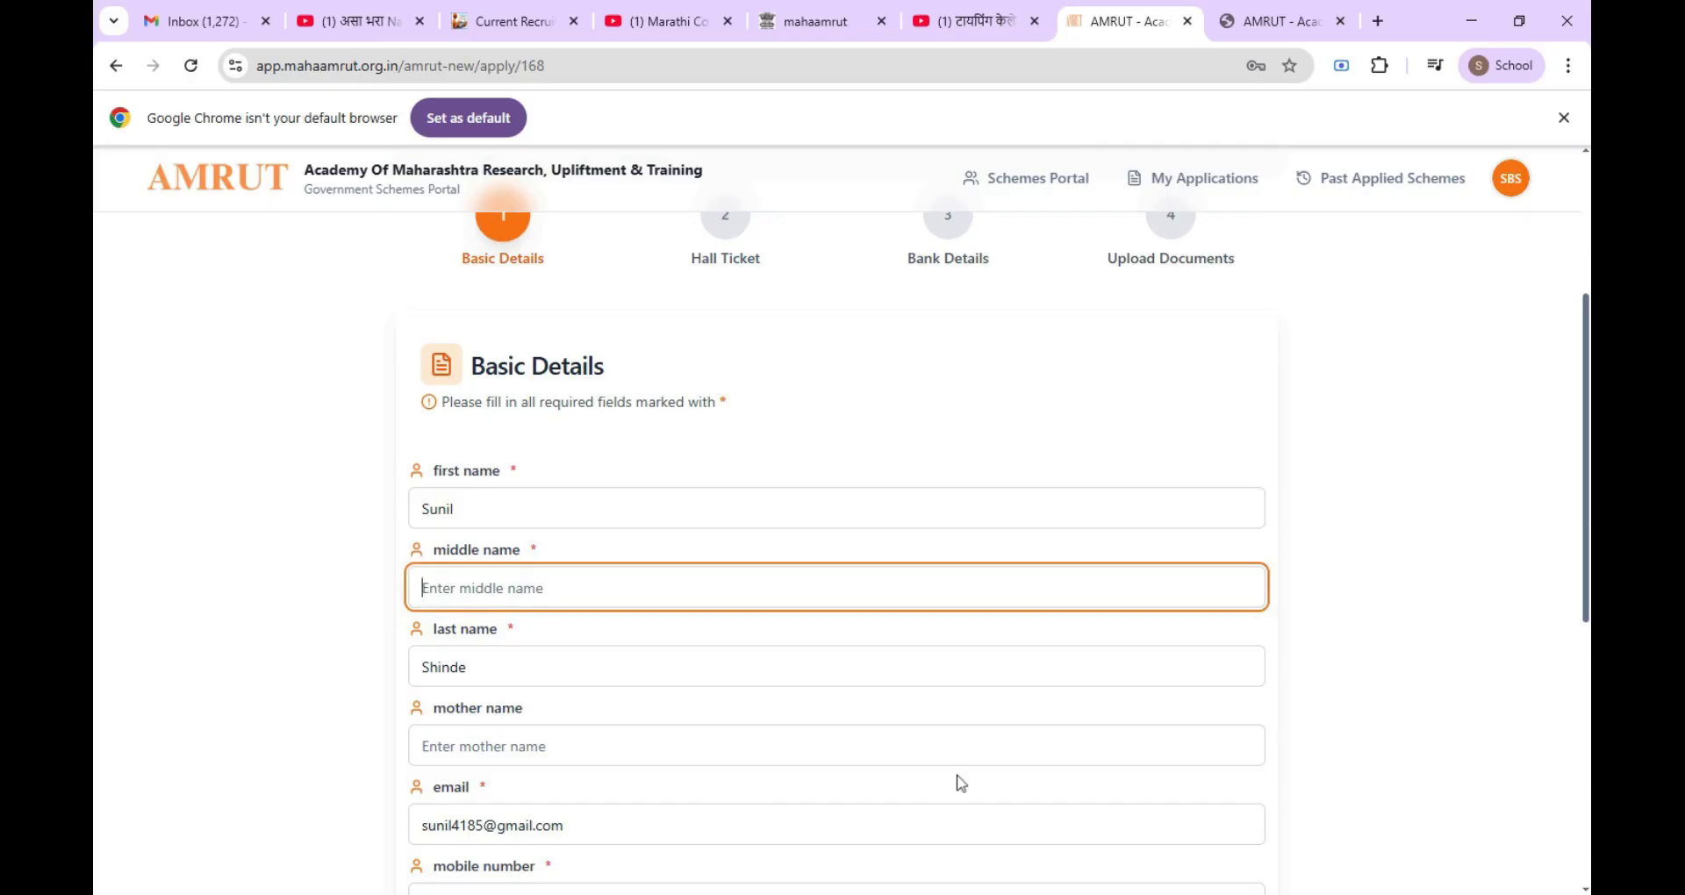
text(Balkrushna)
scroll(518, 604, down, 1)
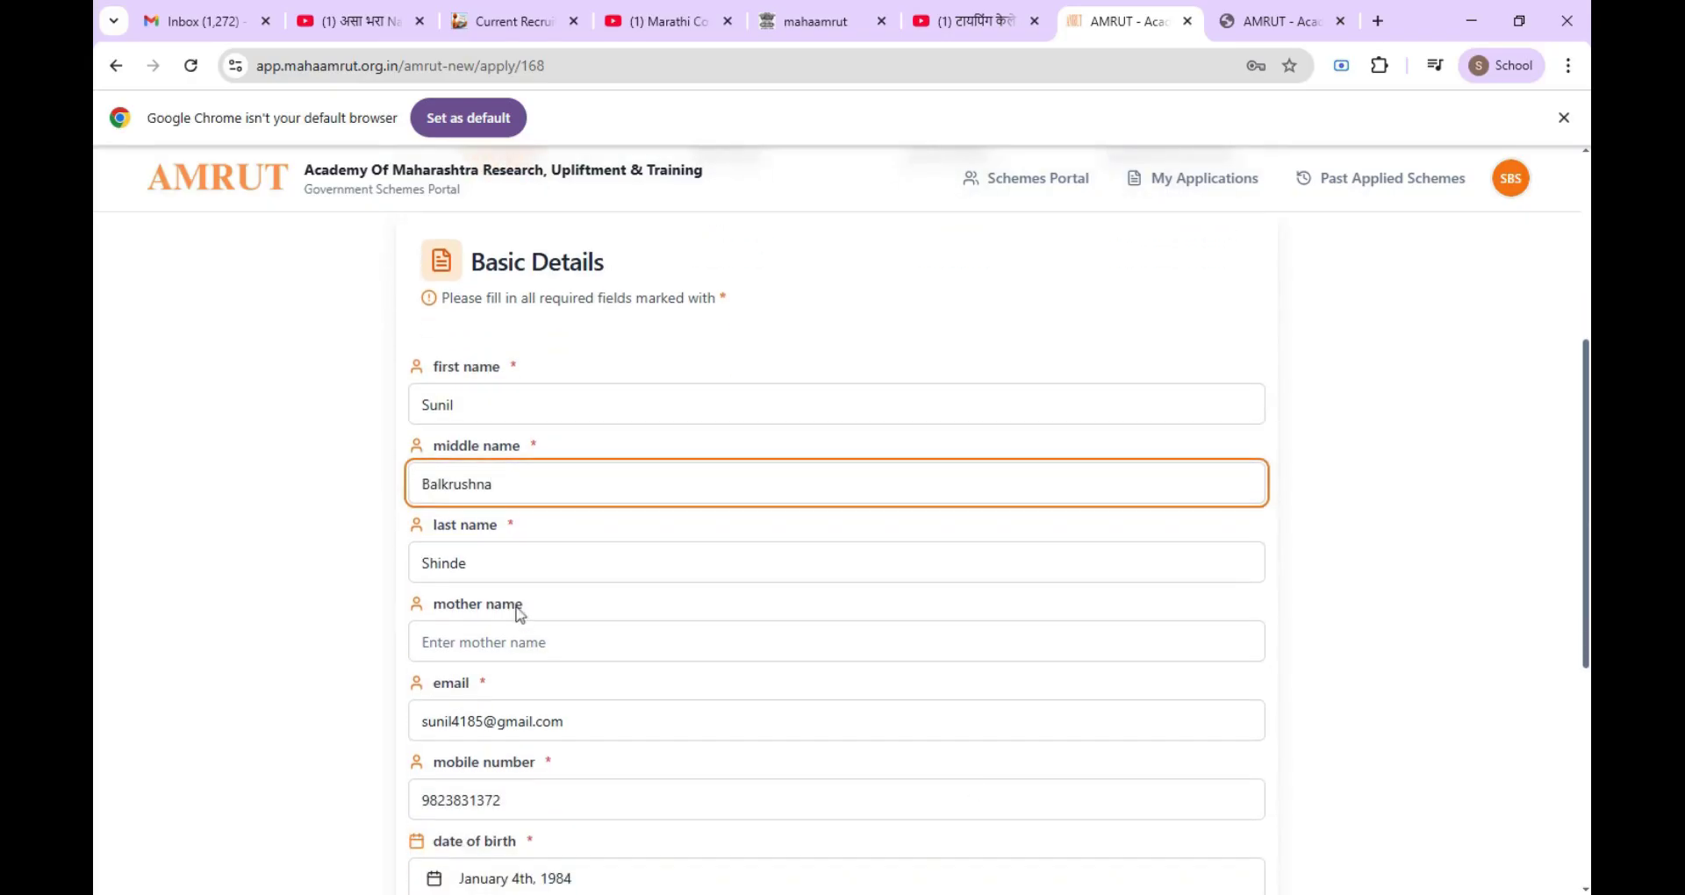
key(Tab)
text(suman)
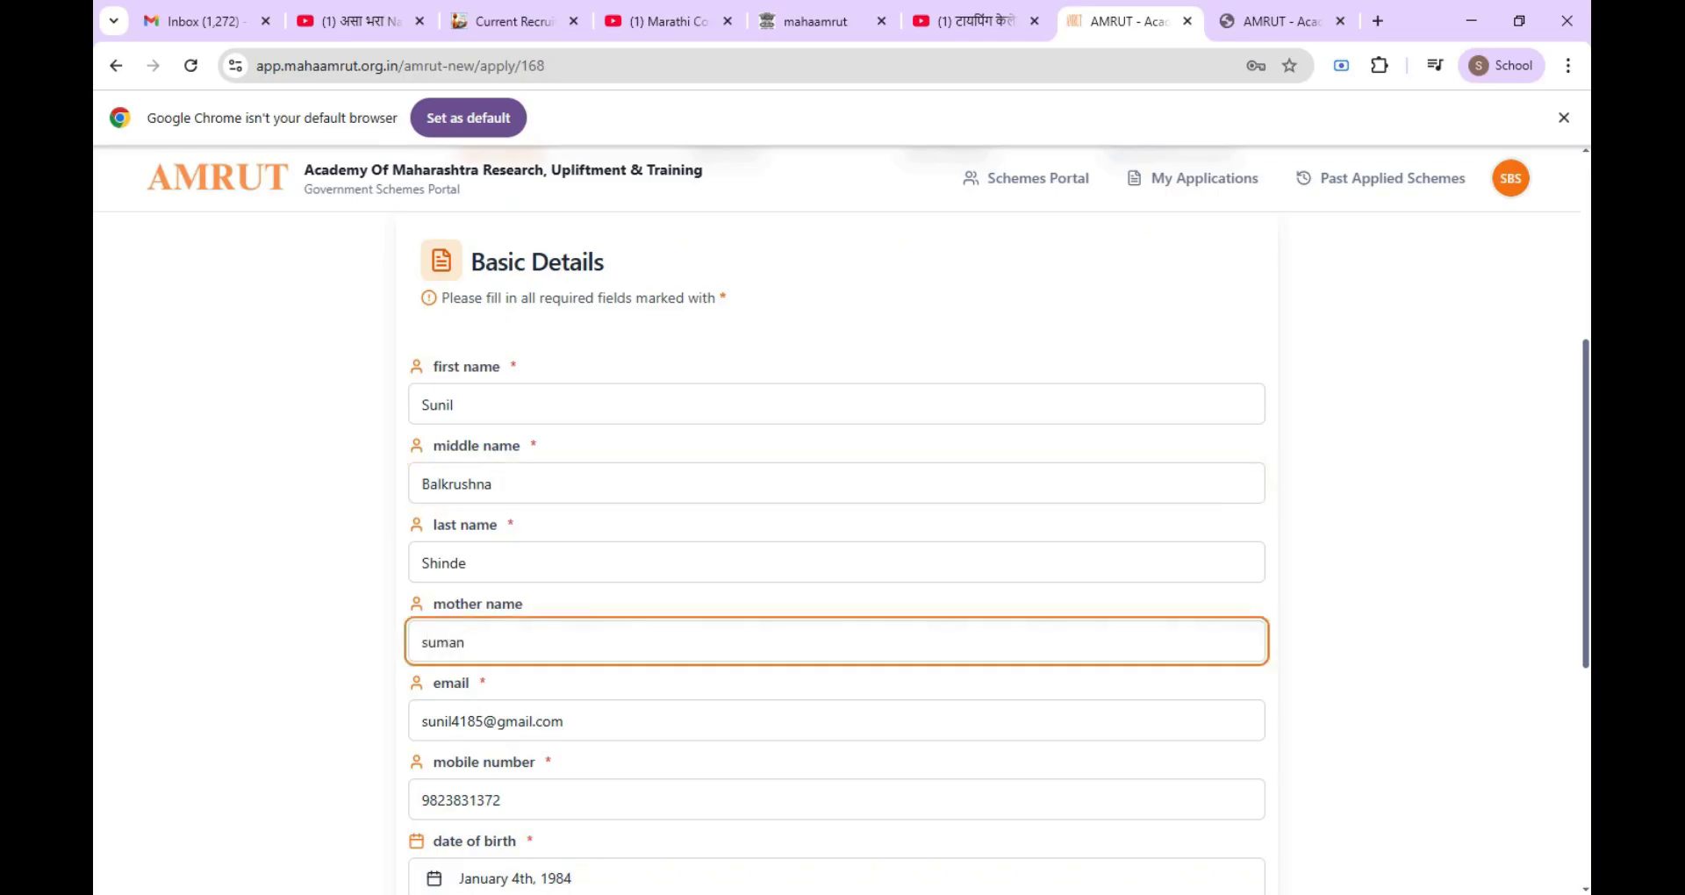
scroll(834, 527, down, 2)
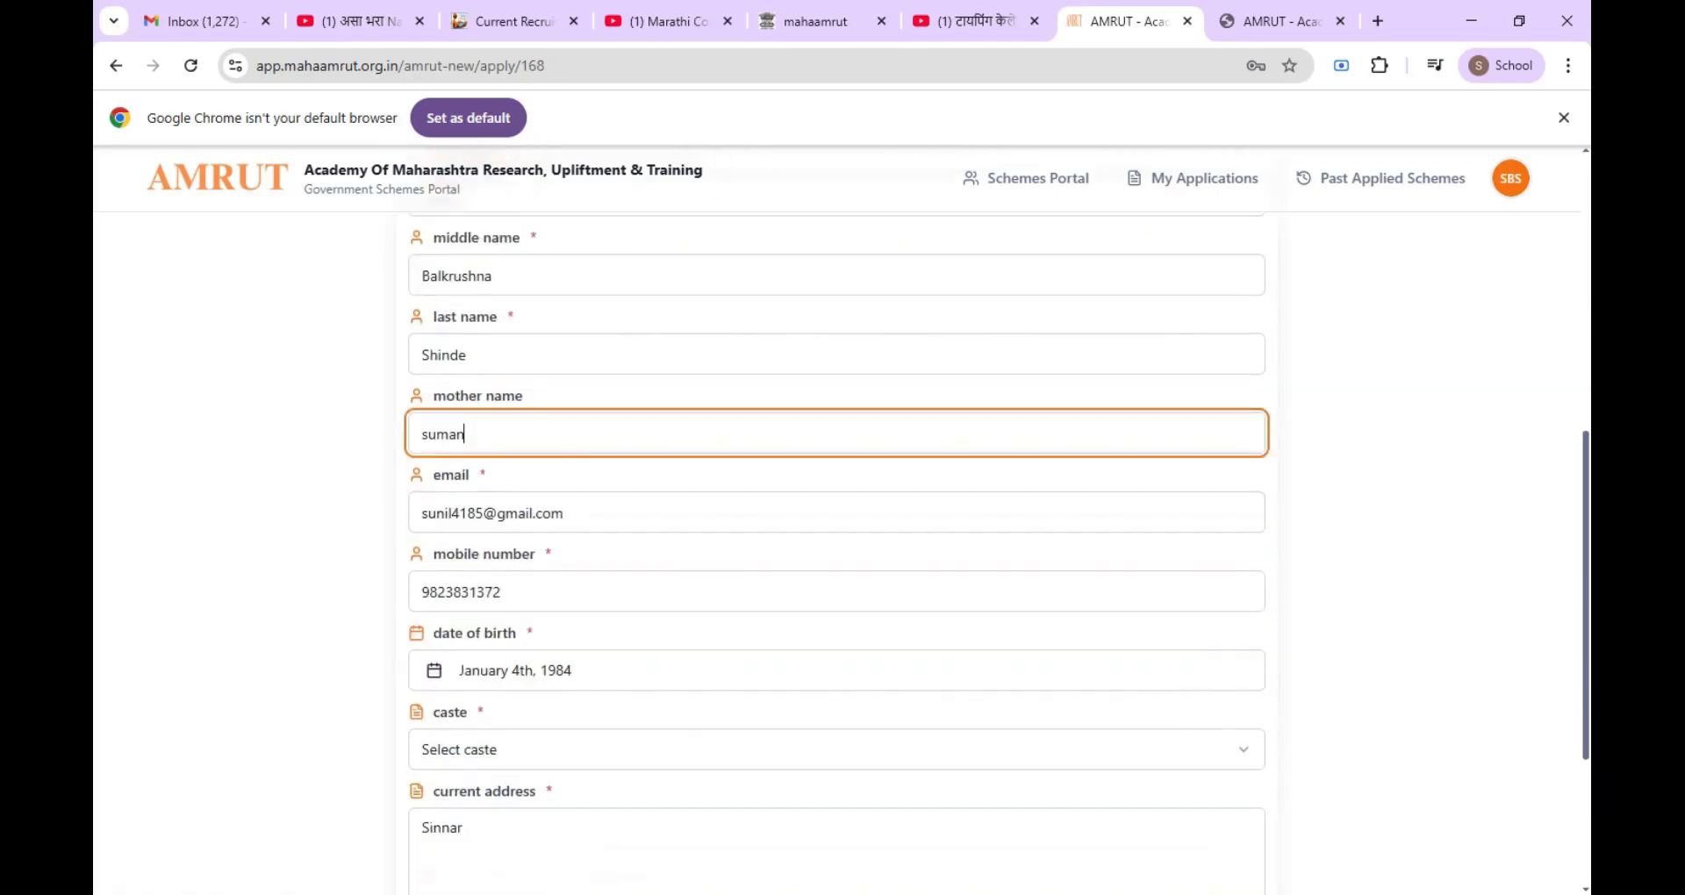
scroll(708, 594, down, 2)
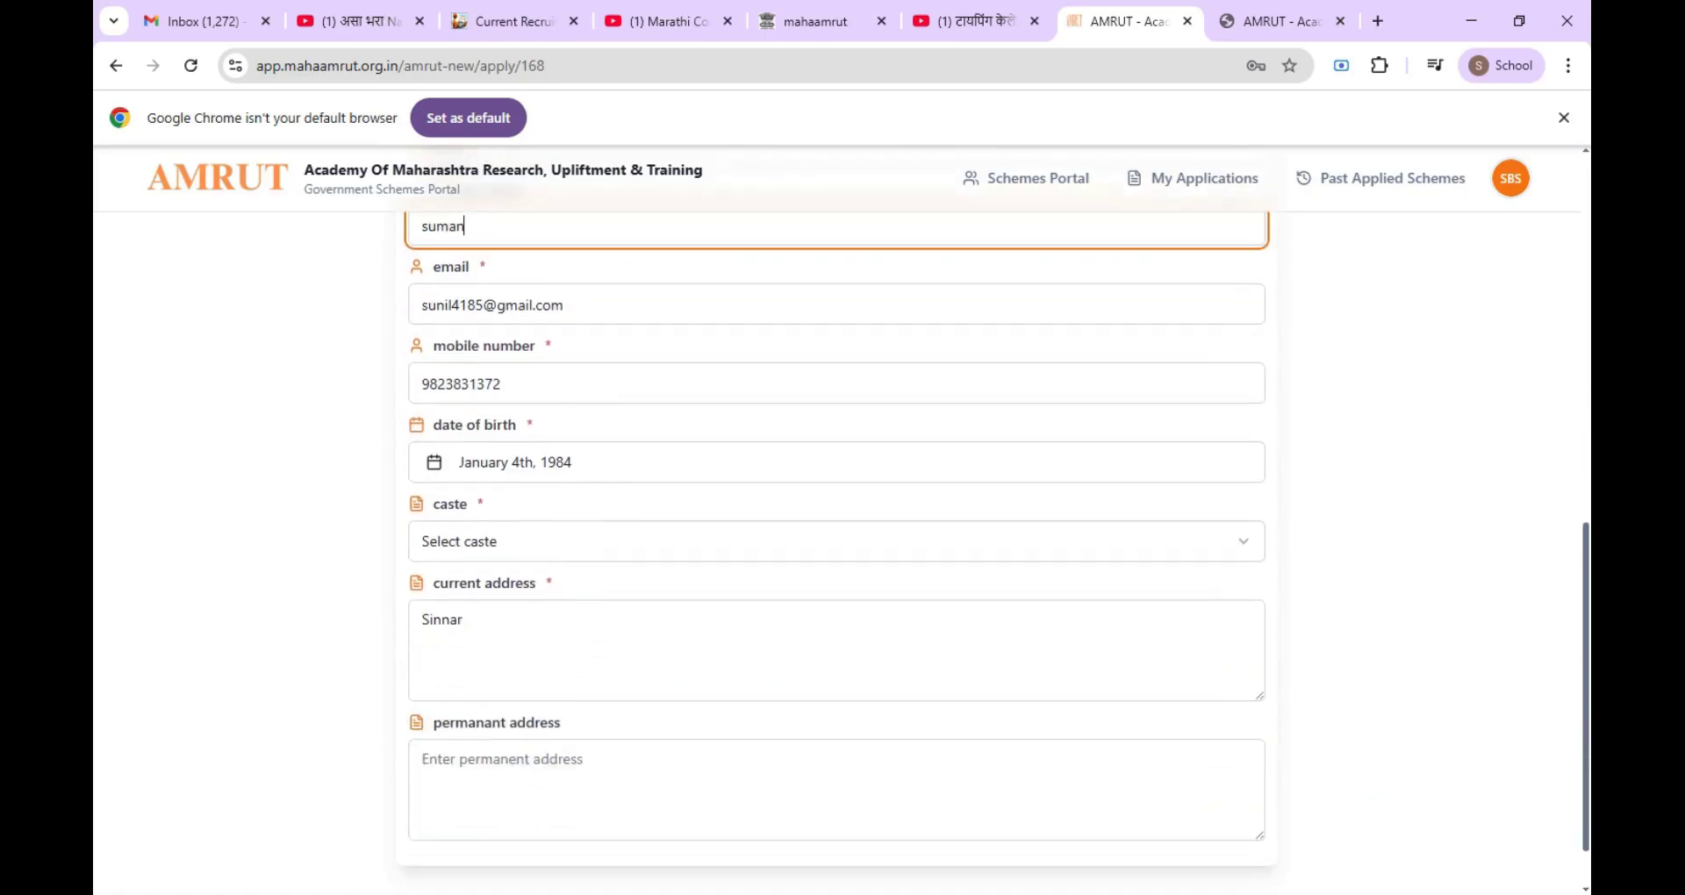
Step: Set caste to कानबी, enter the permanent address, and continue to Hall Ticket
click(509, 549)
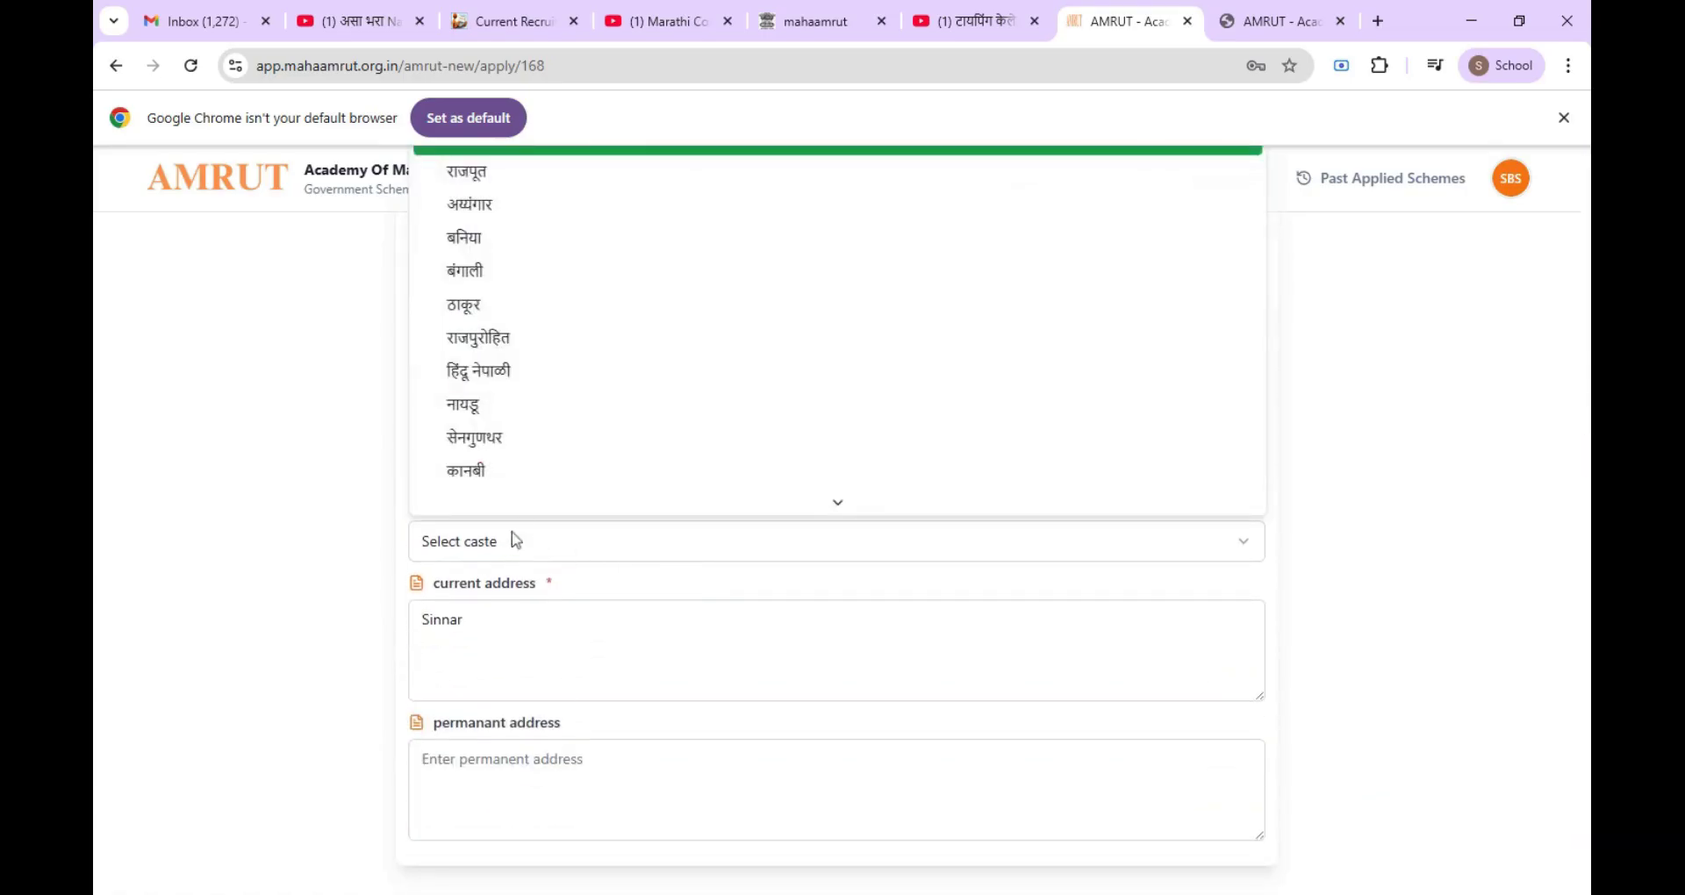
scroll(518, 492, down, 2)
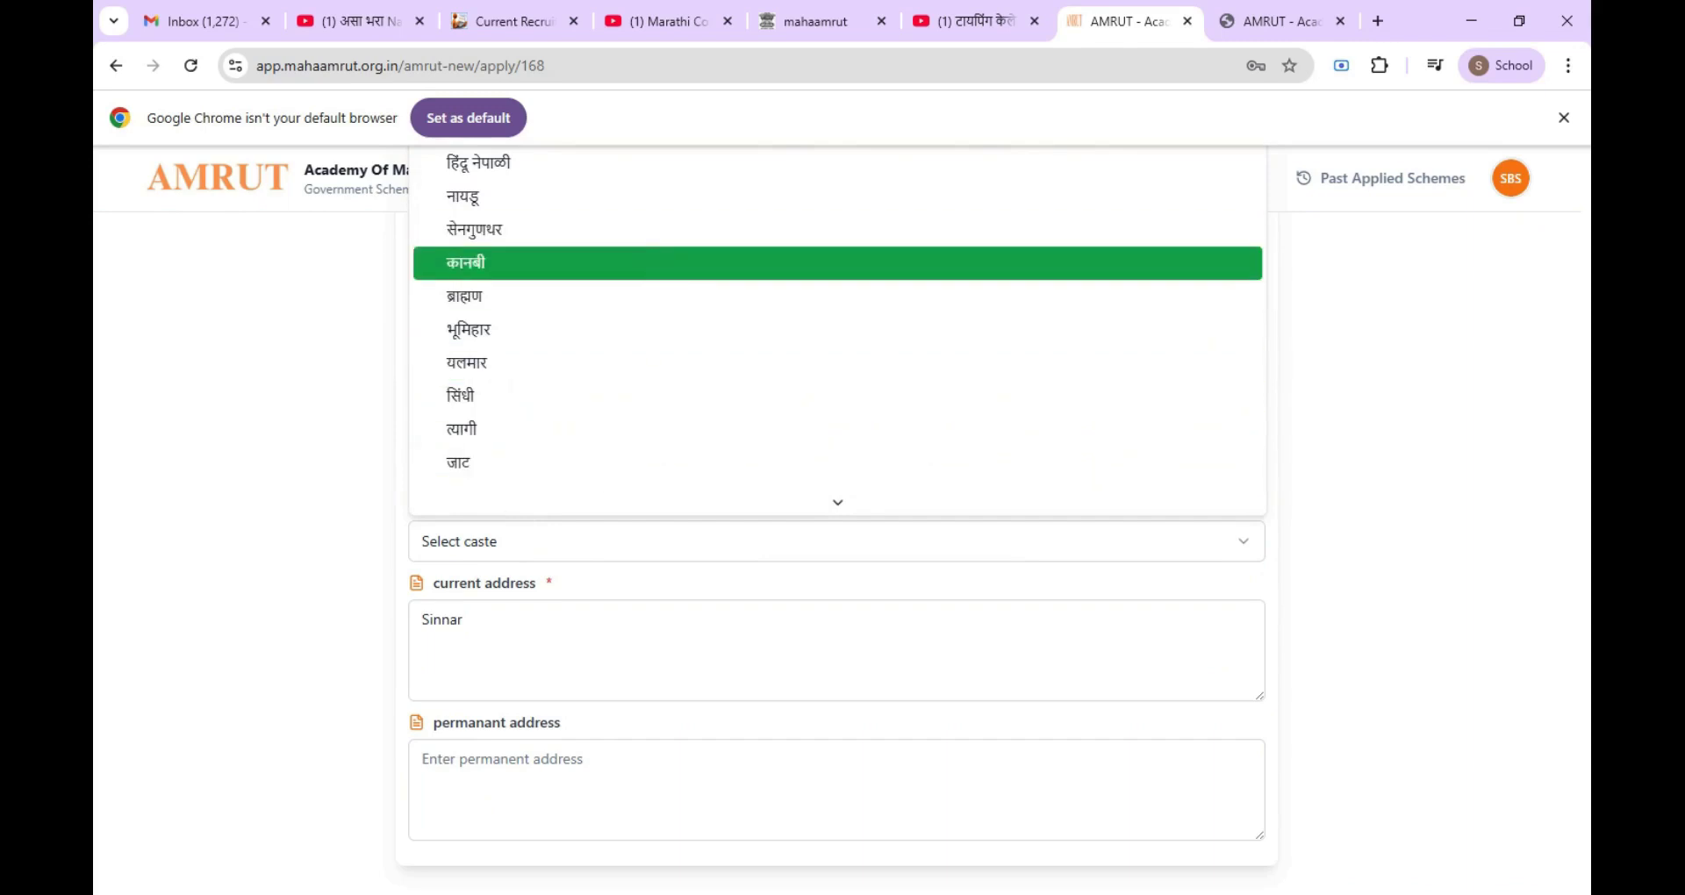
scroll(596, 447, down, 5)
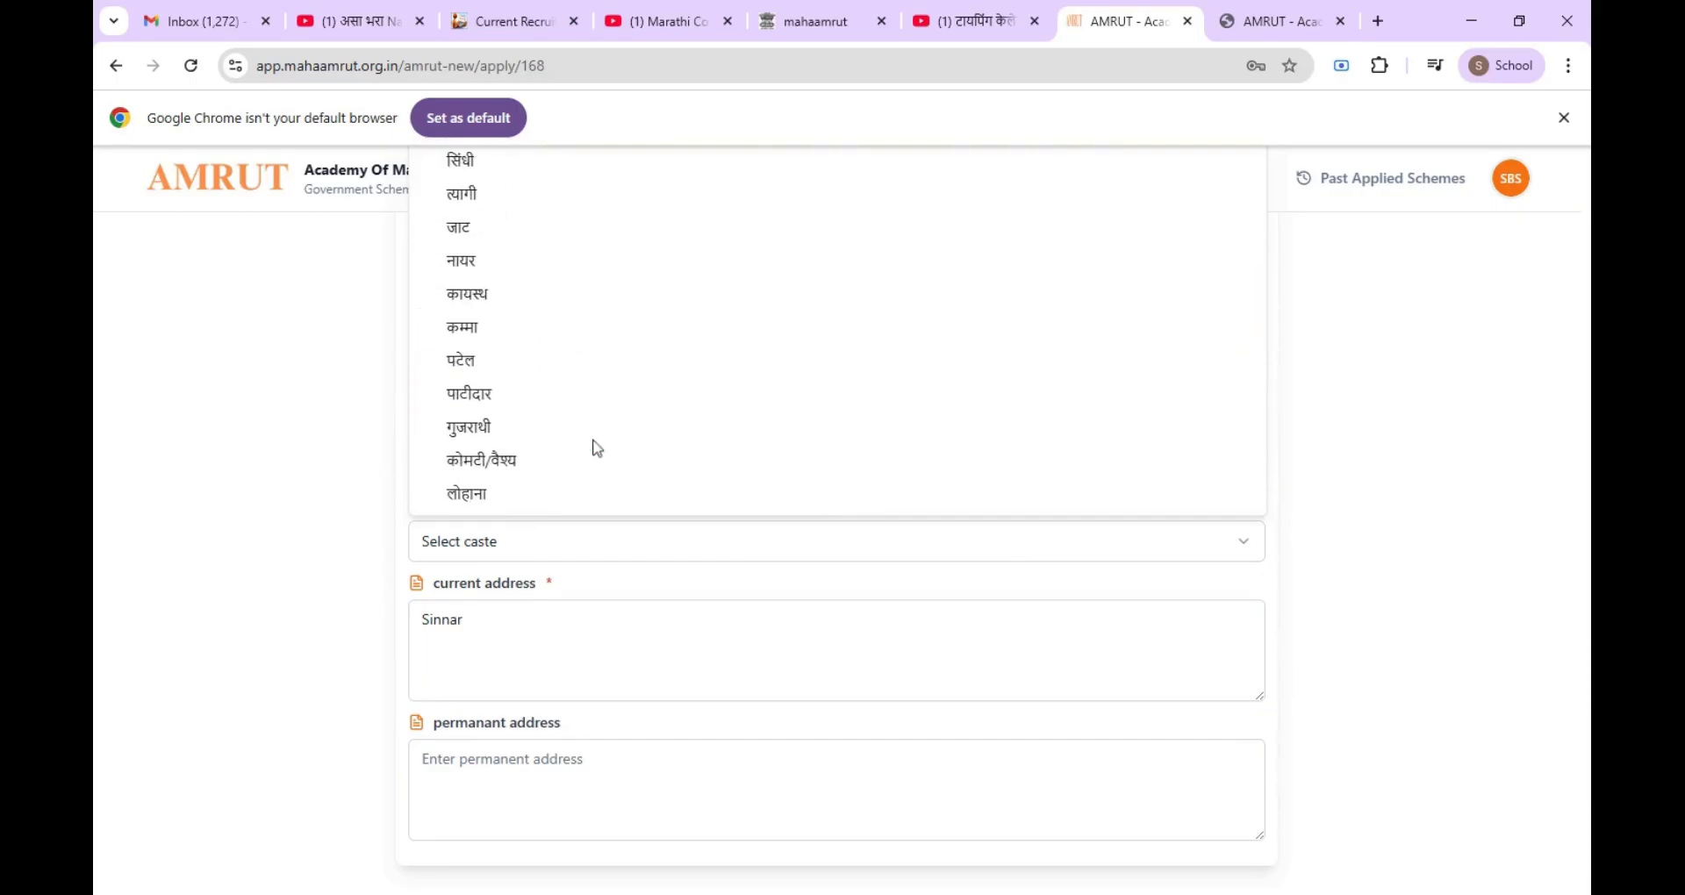
scroll(596, 447, up, 10)
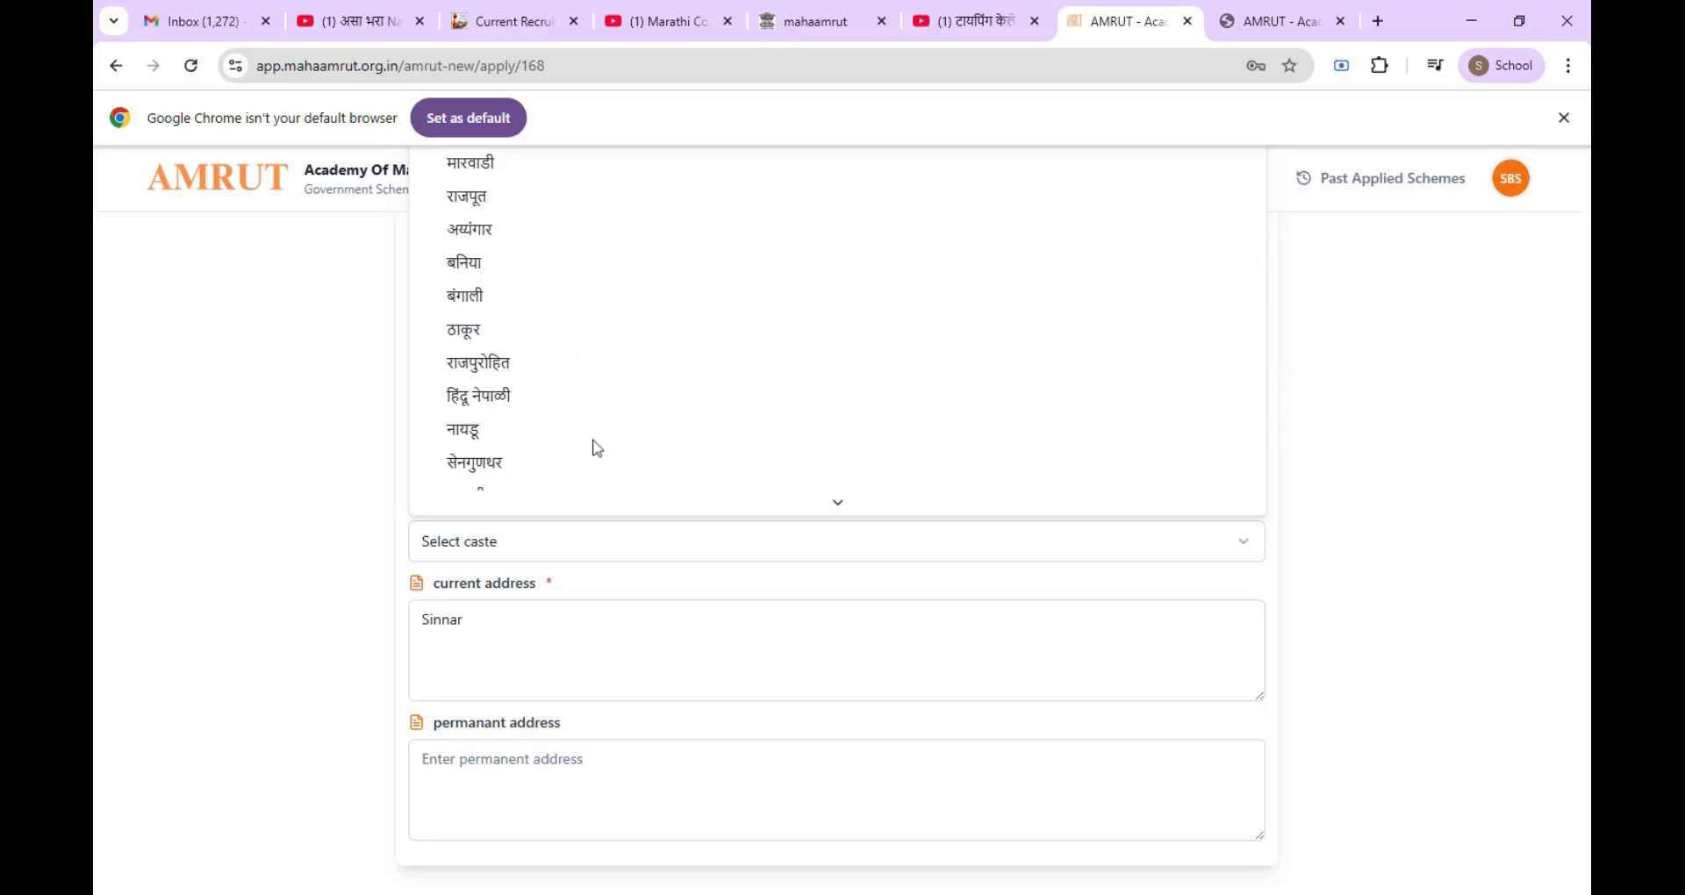
scroll(597, 447, down, 1)
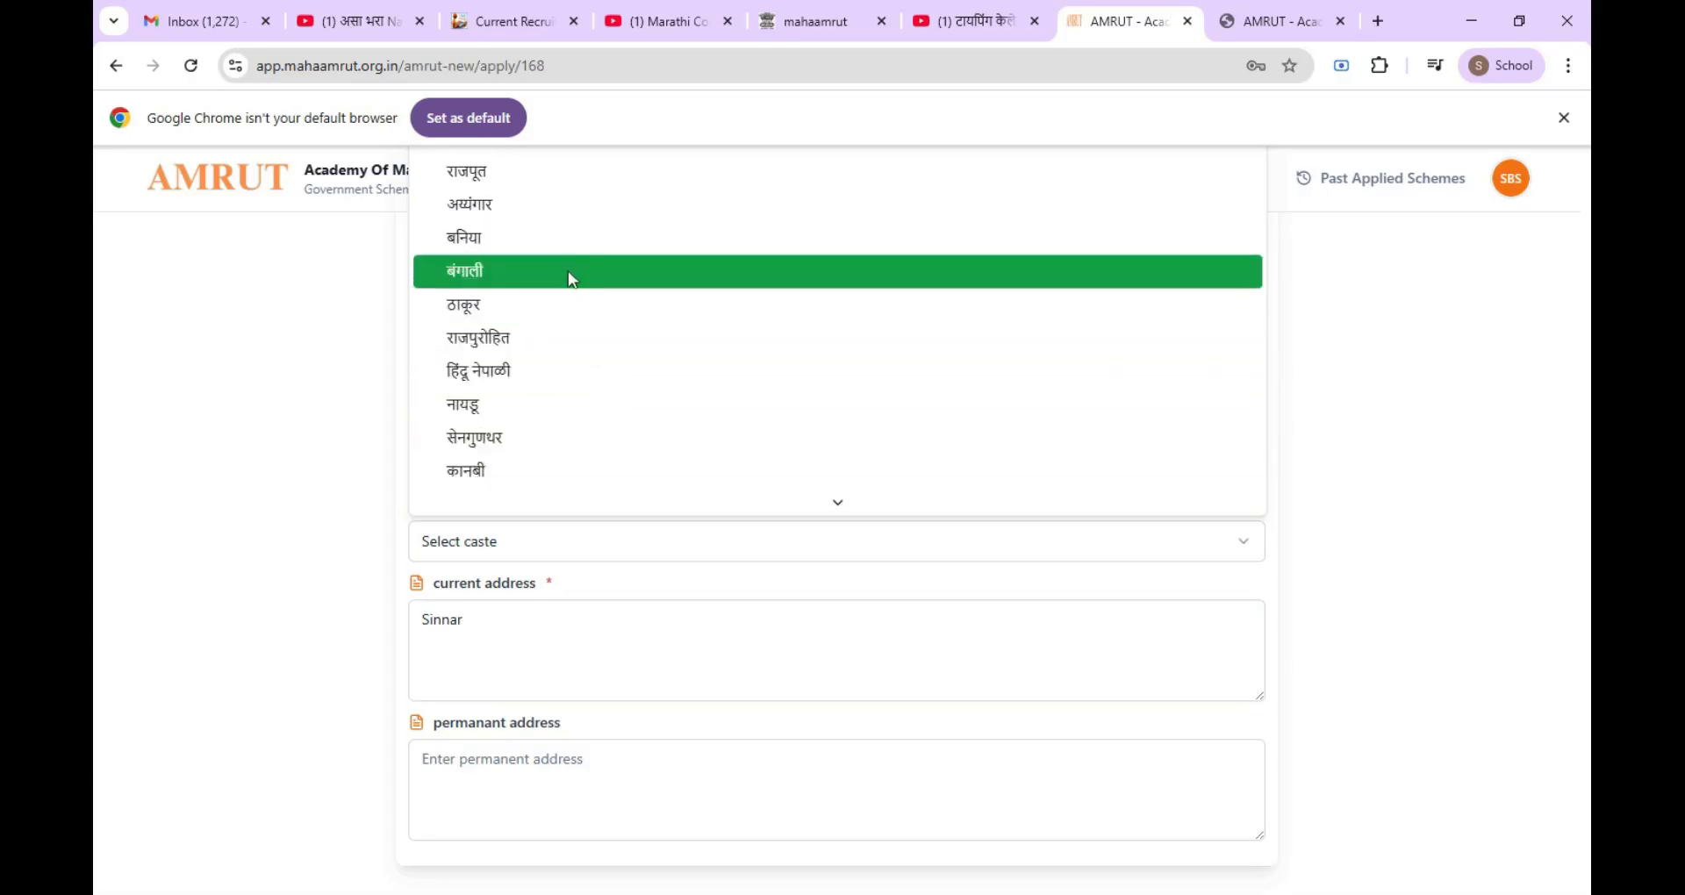
scroll(583, 418, down, 1)
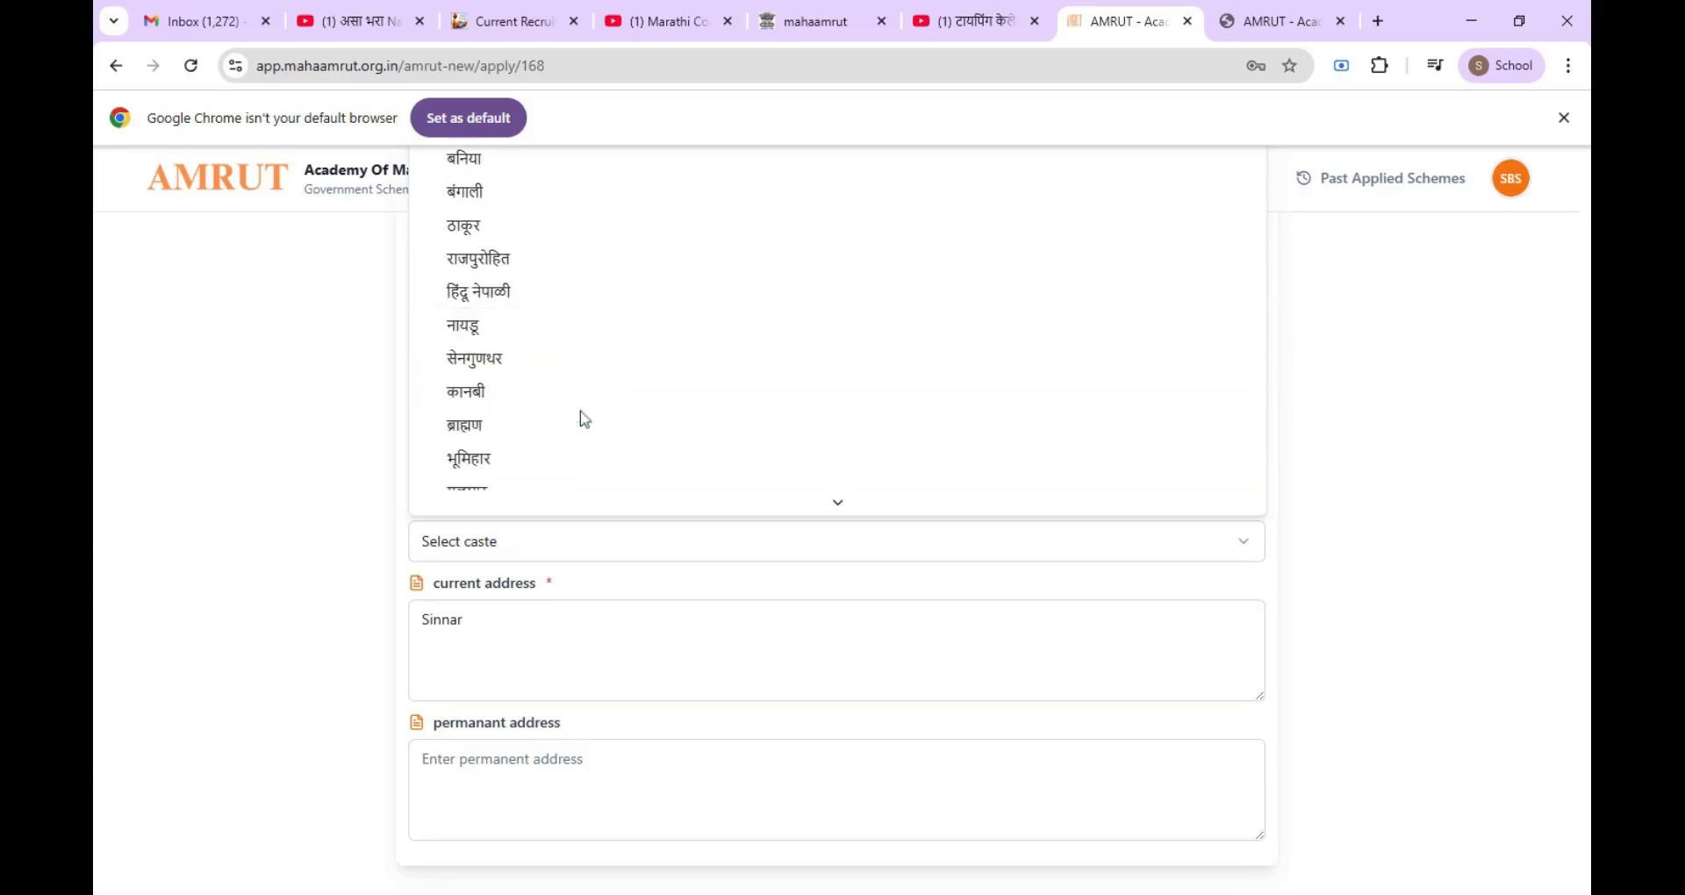
scroll(582, 417, down, 1)
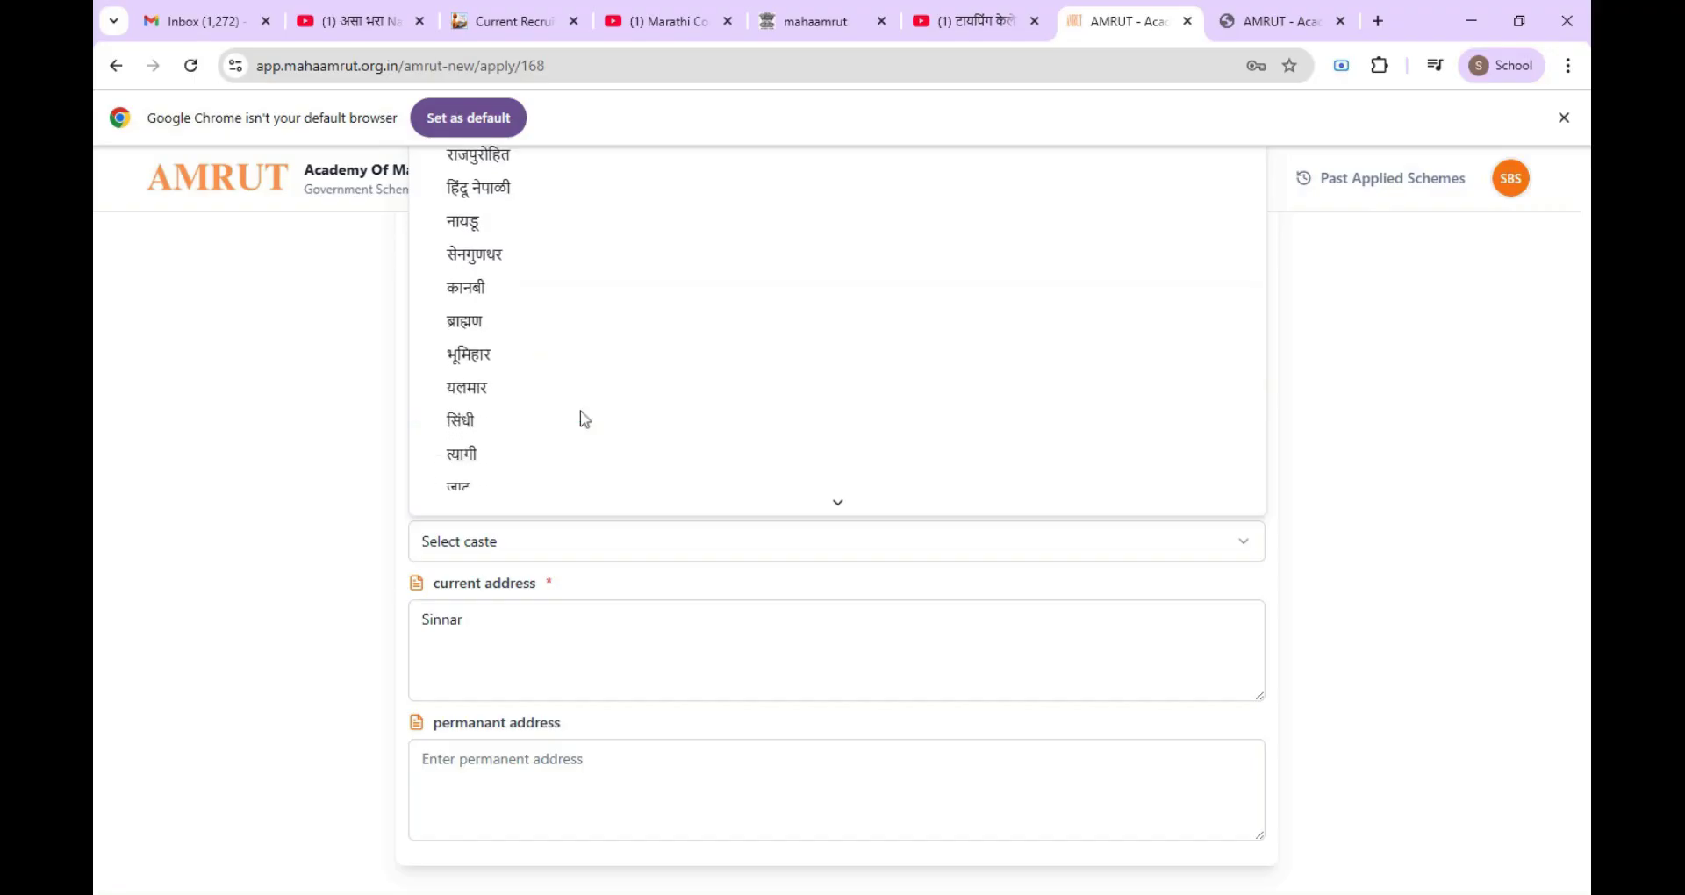
scroll(584, 419, down, 1)
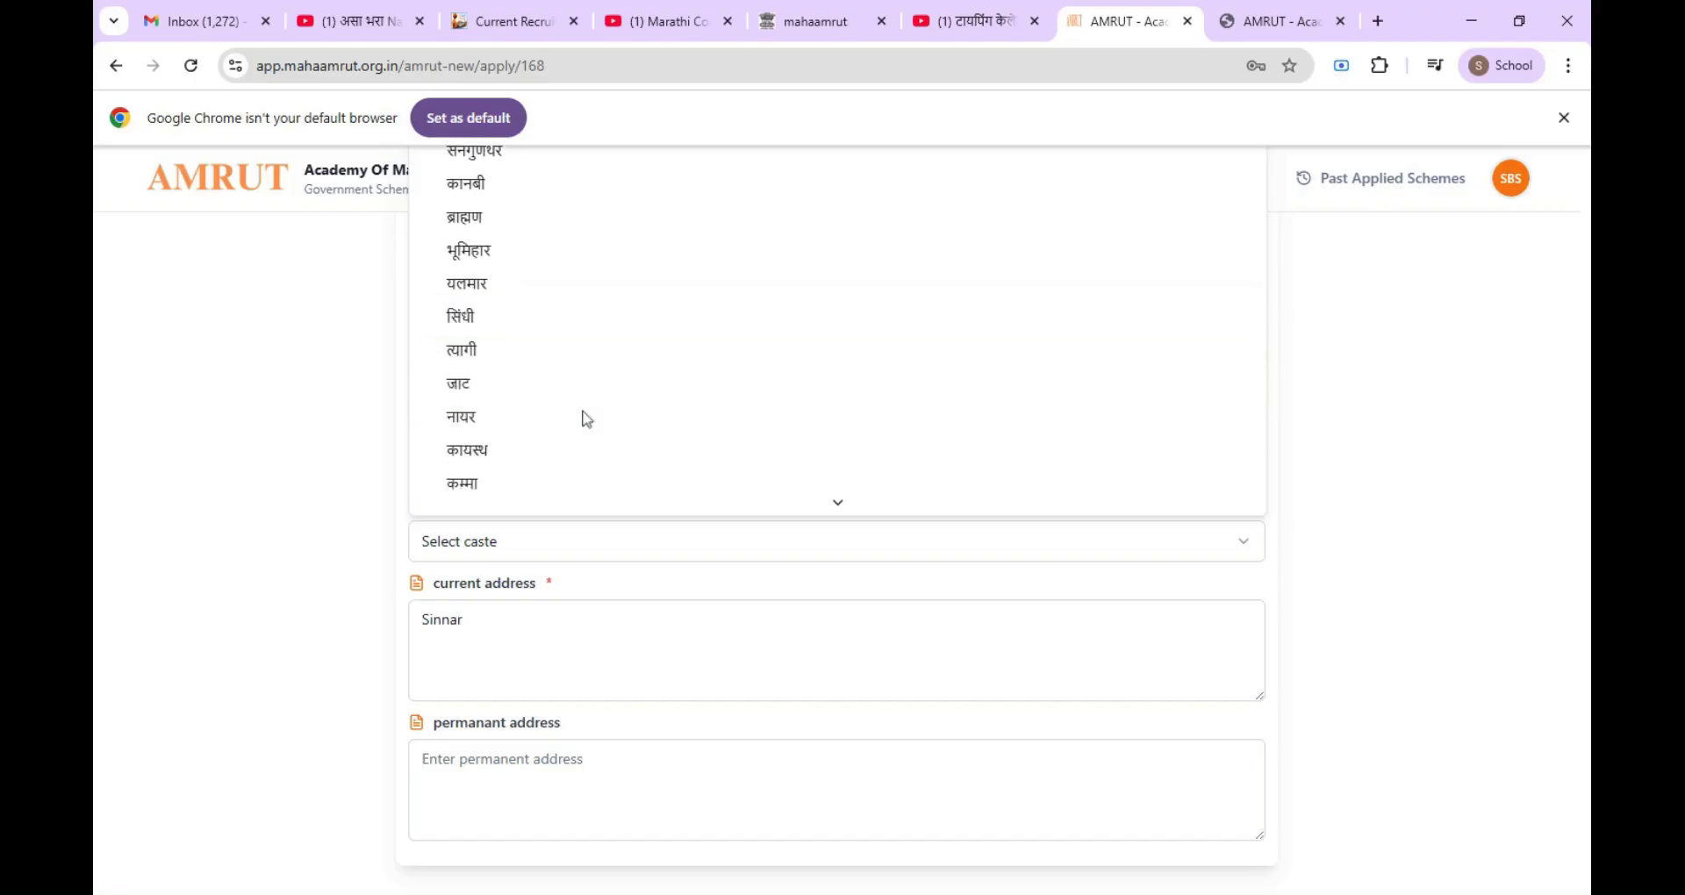
scroll(586, 419, down, 1)
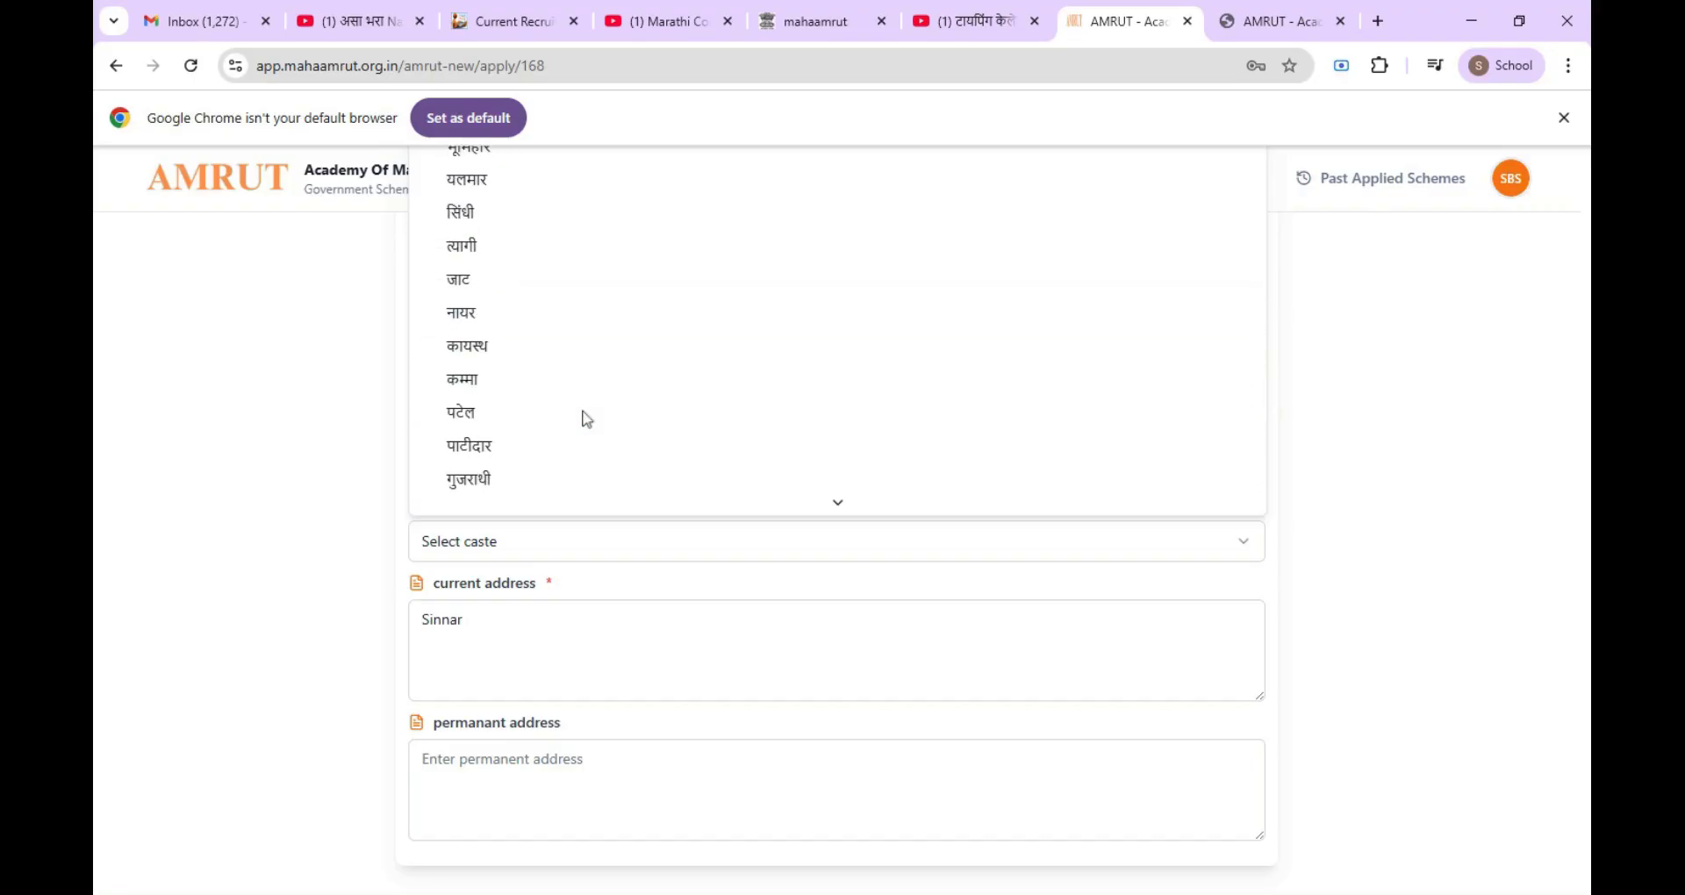
scroll(586, 419, down, 1)
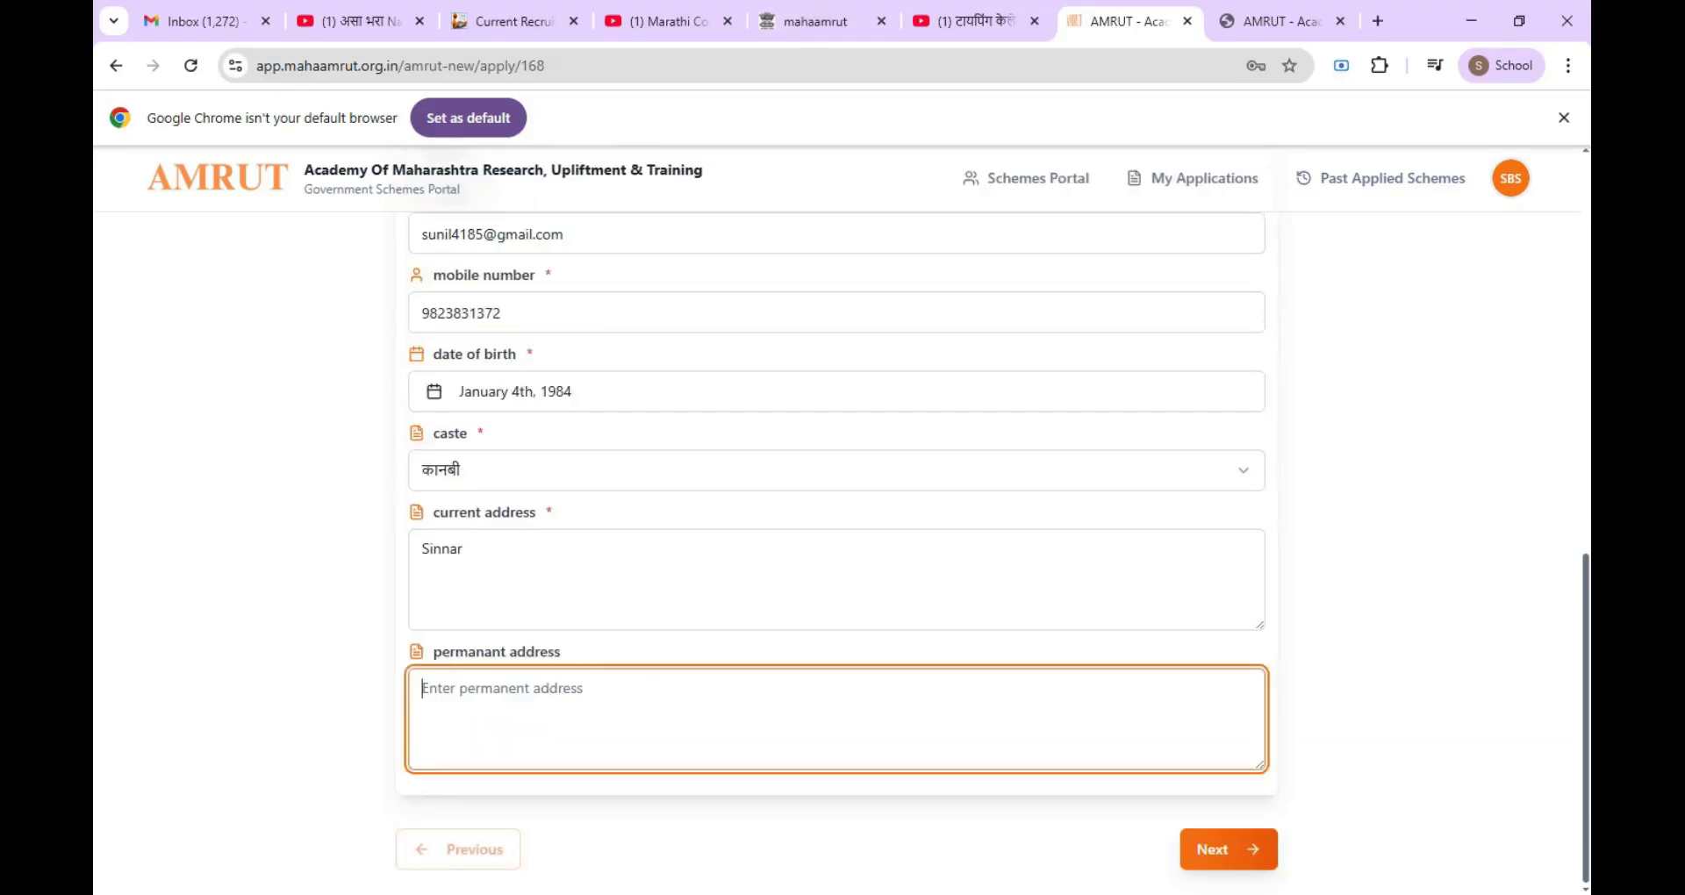
text(Sinnar)
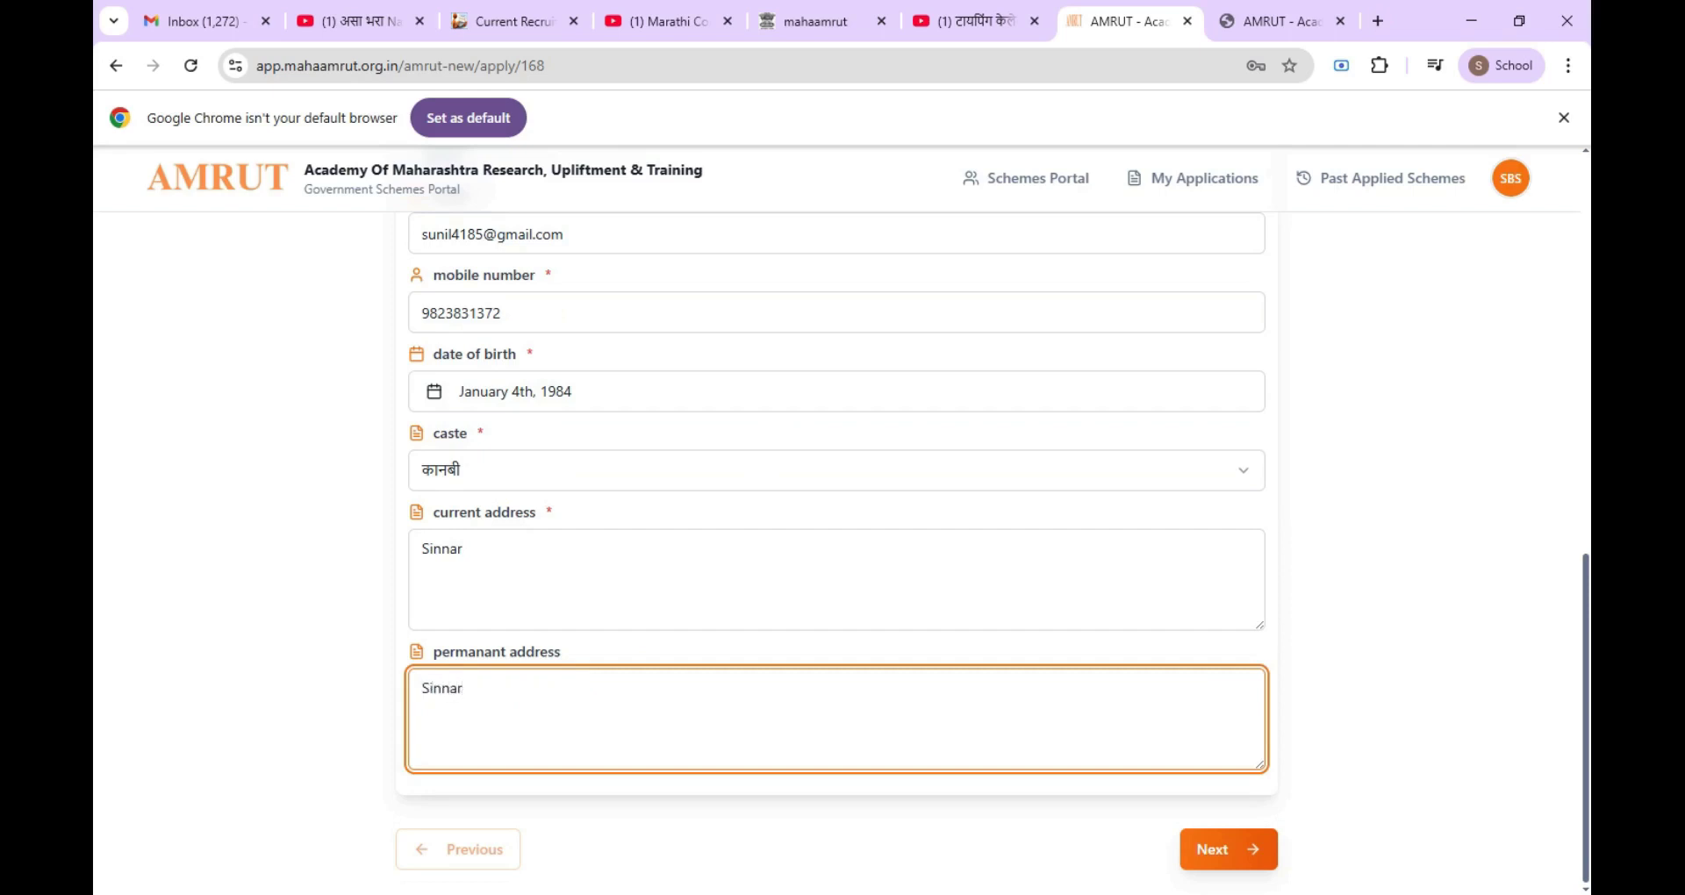
click(1242, 857)
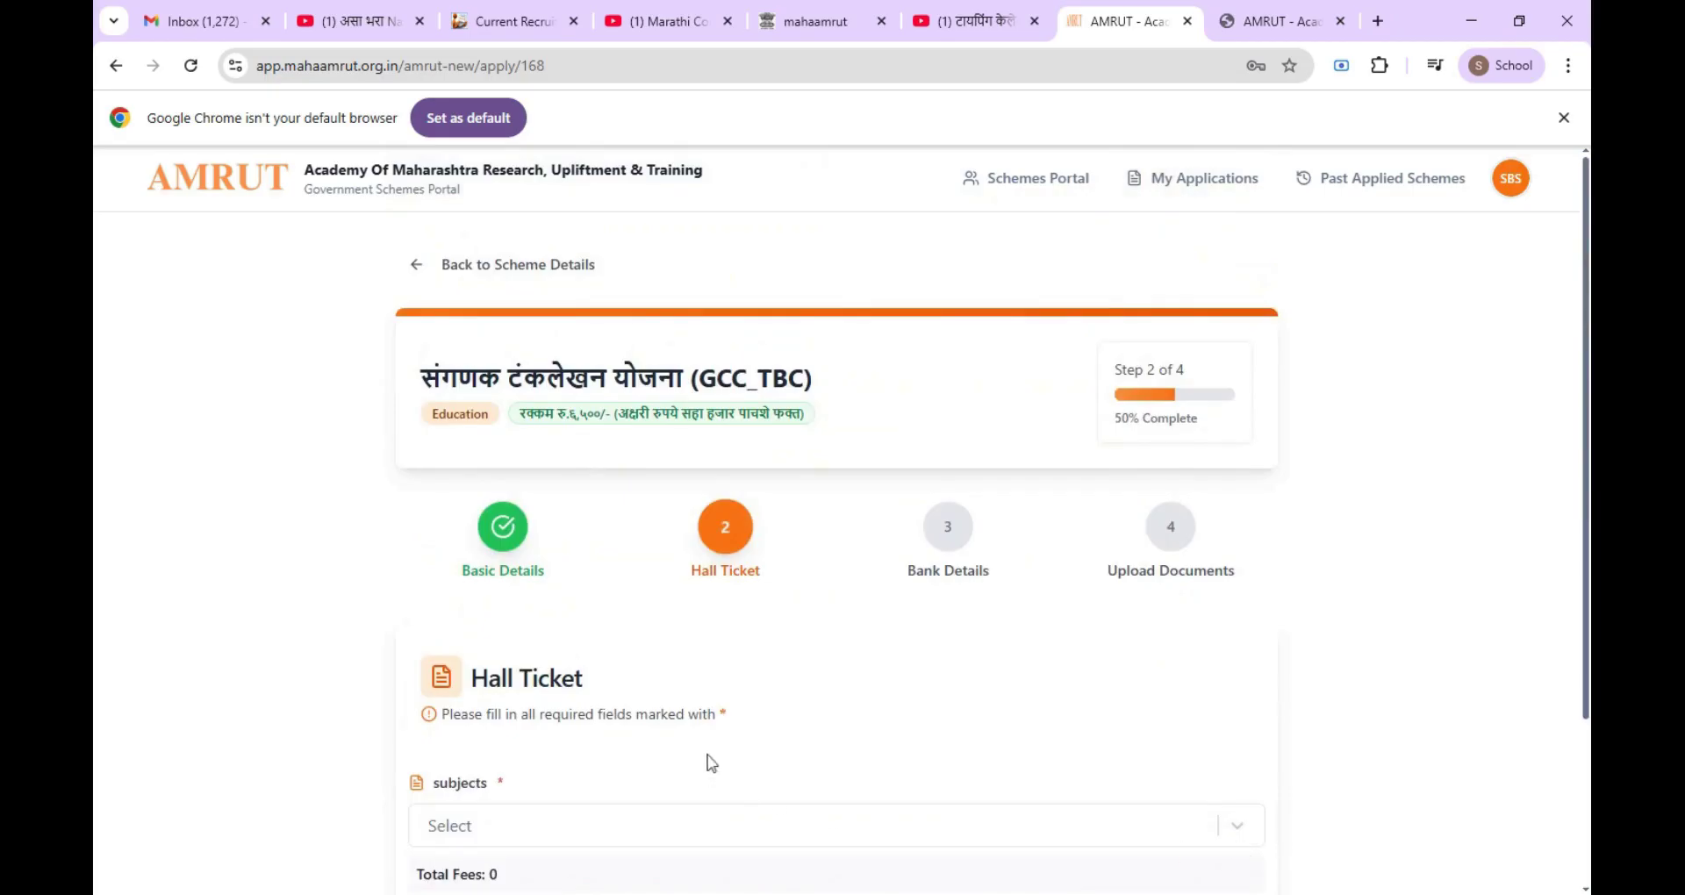
Step: Choose subject GCC - TBC Marathi 30 wpm (fees 6500) and exam year January-2026
scroll(667, 672, down, 2)
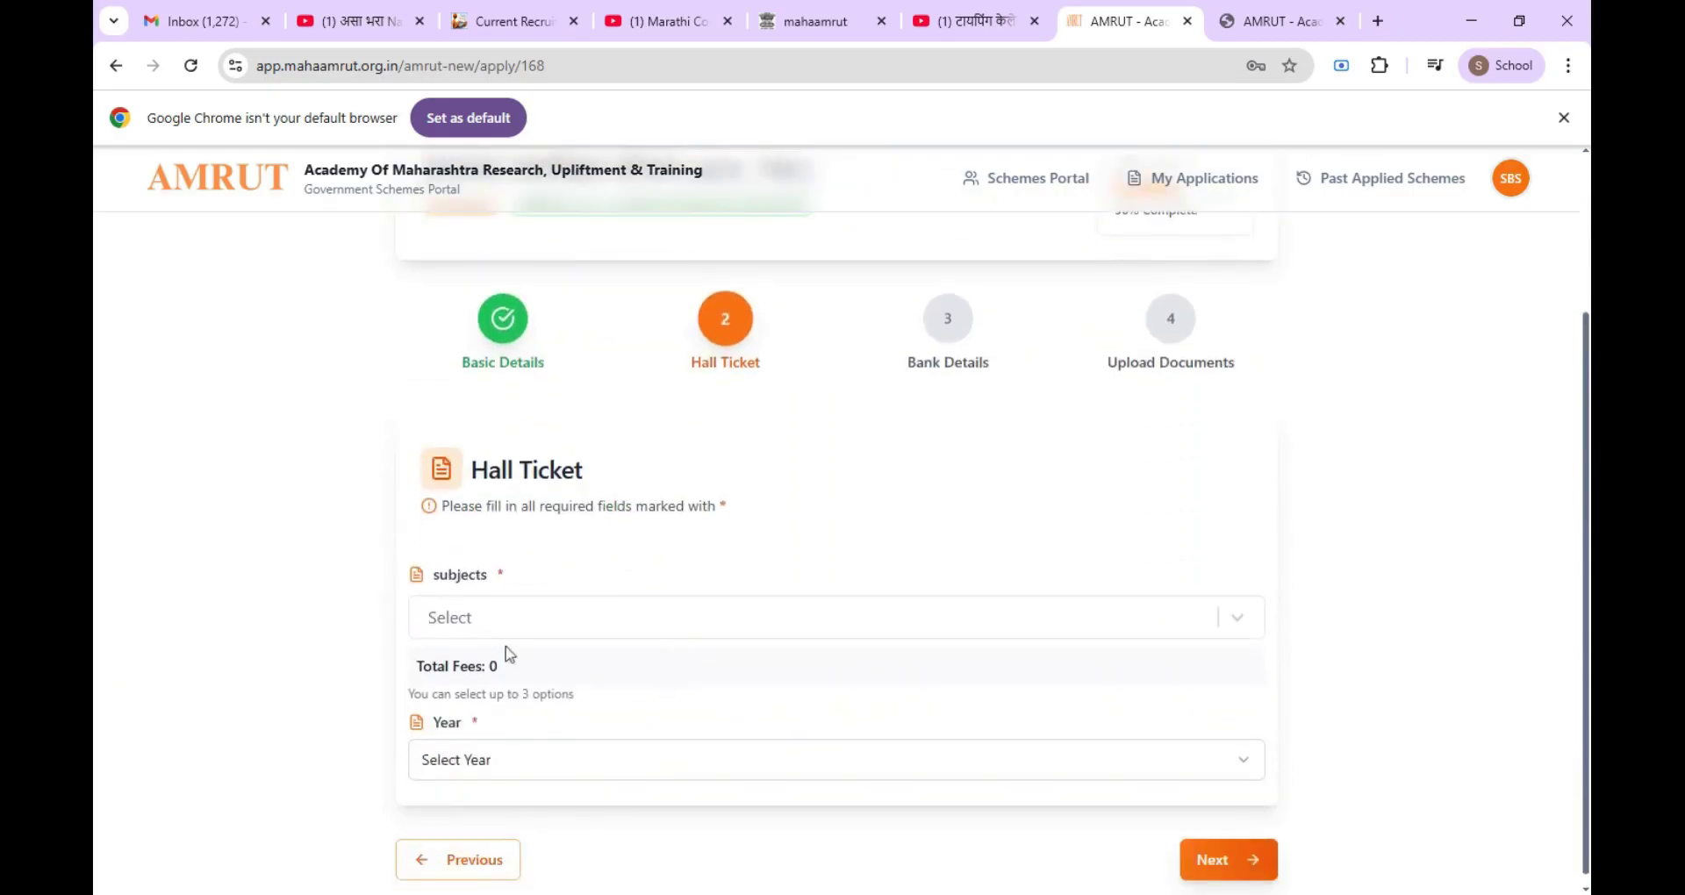
click(525, 625)
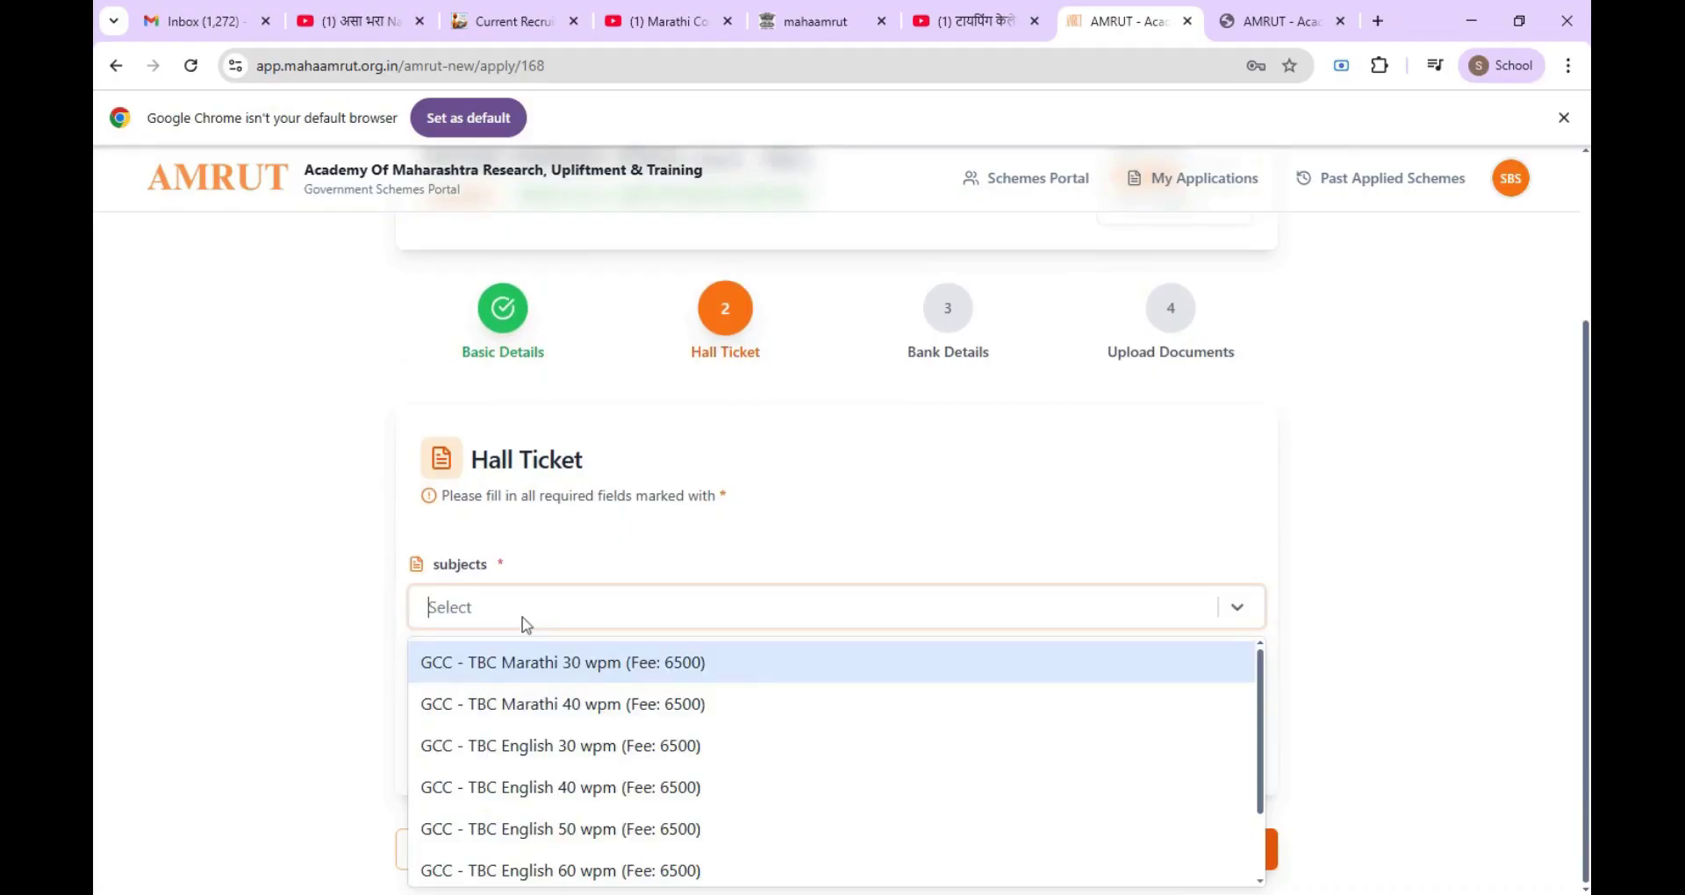
click(553, 681)
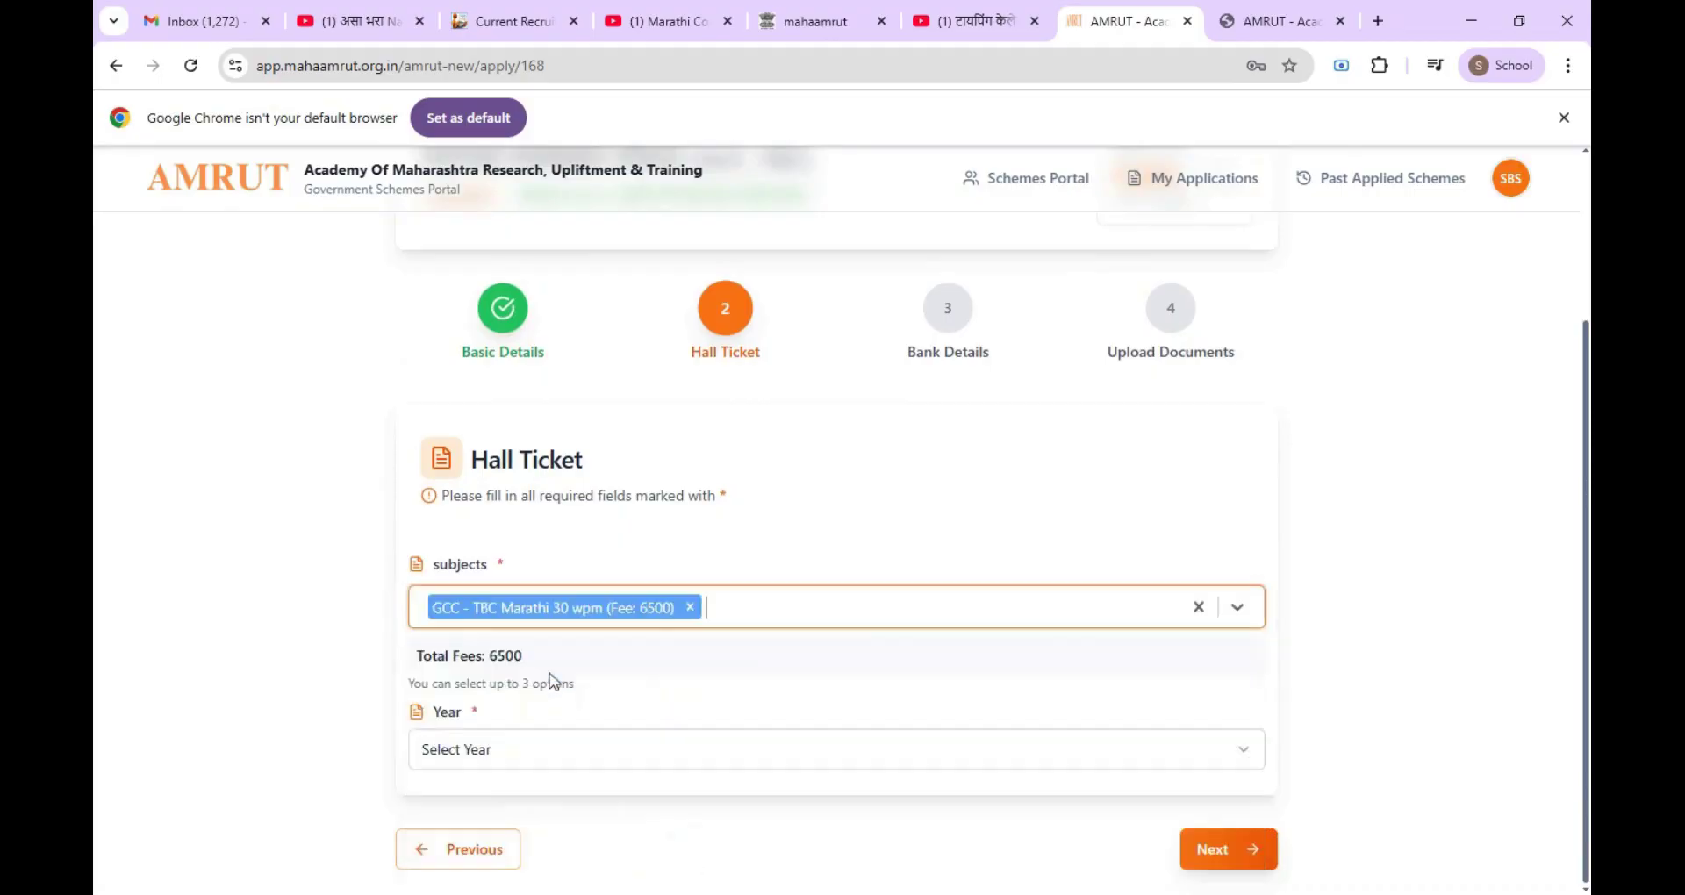
click(512, 762)
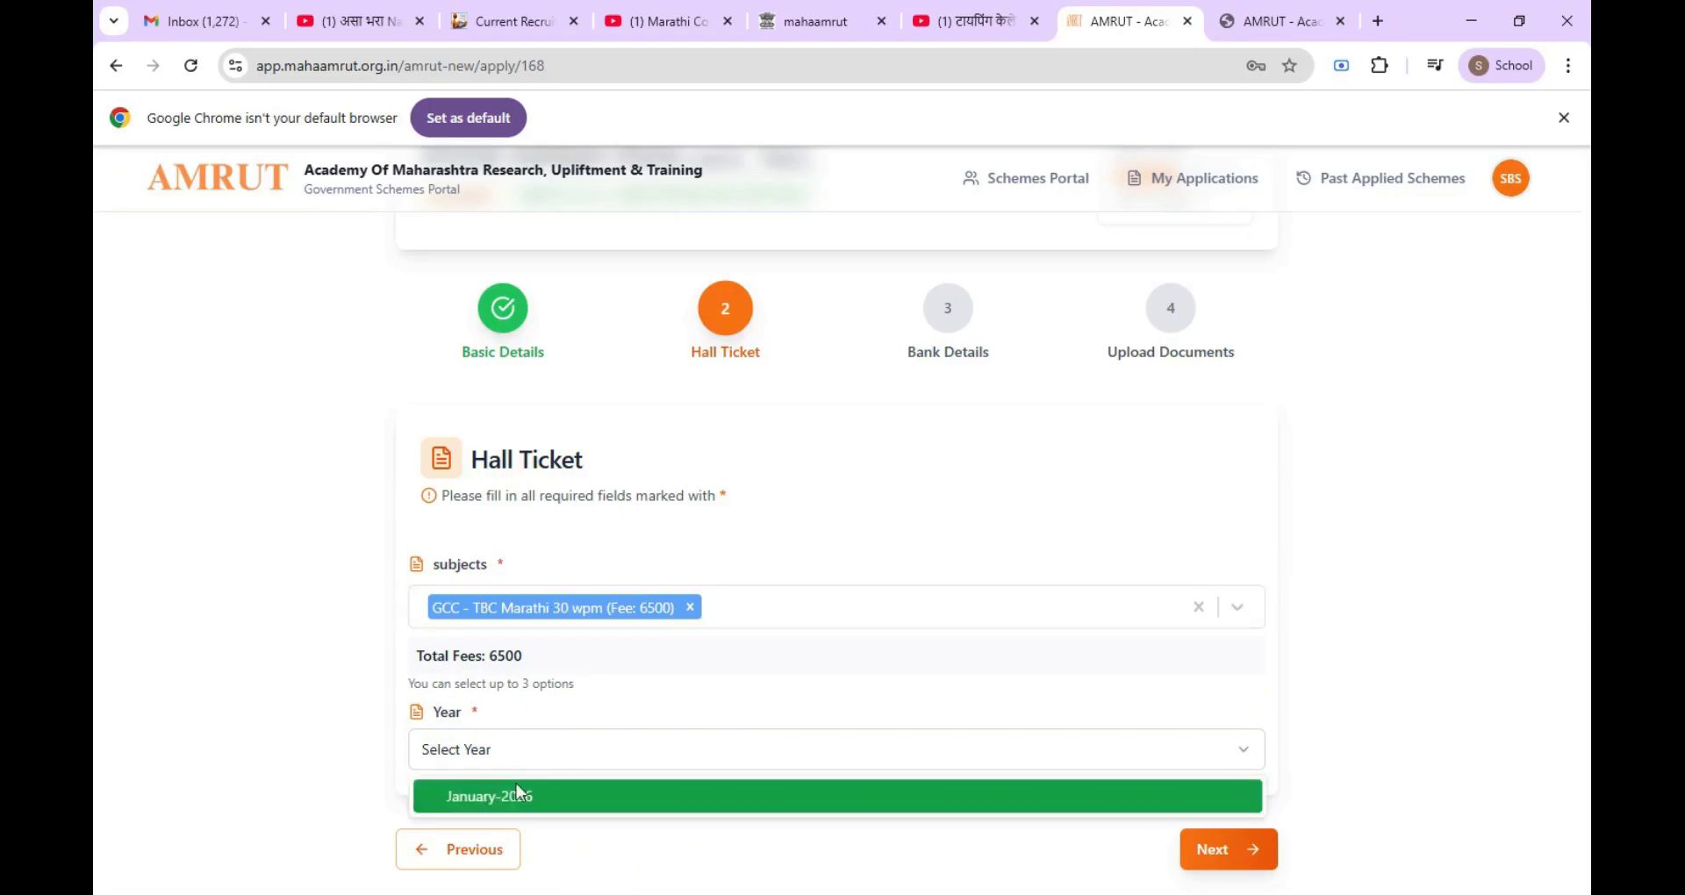
click(518, 795)
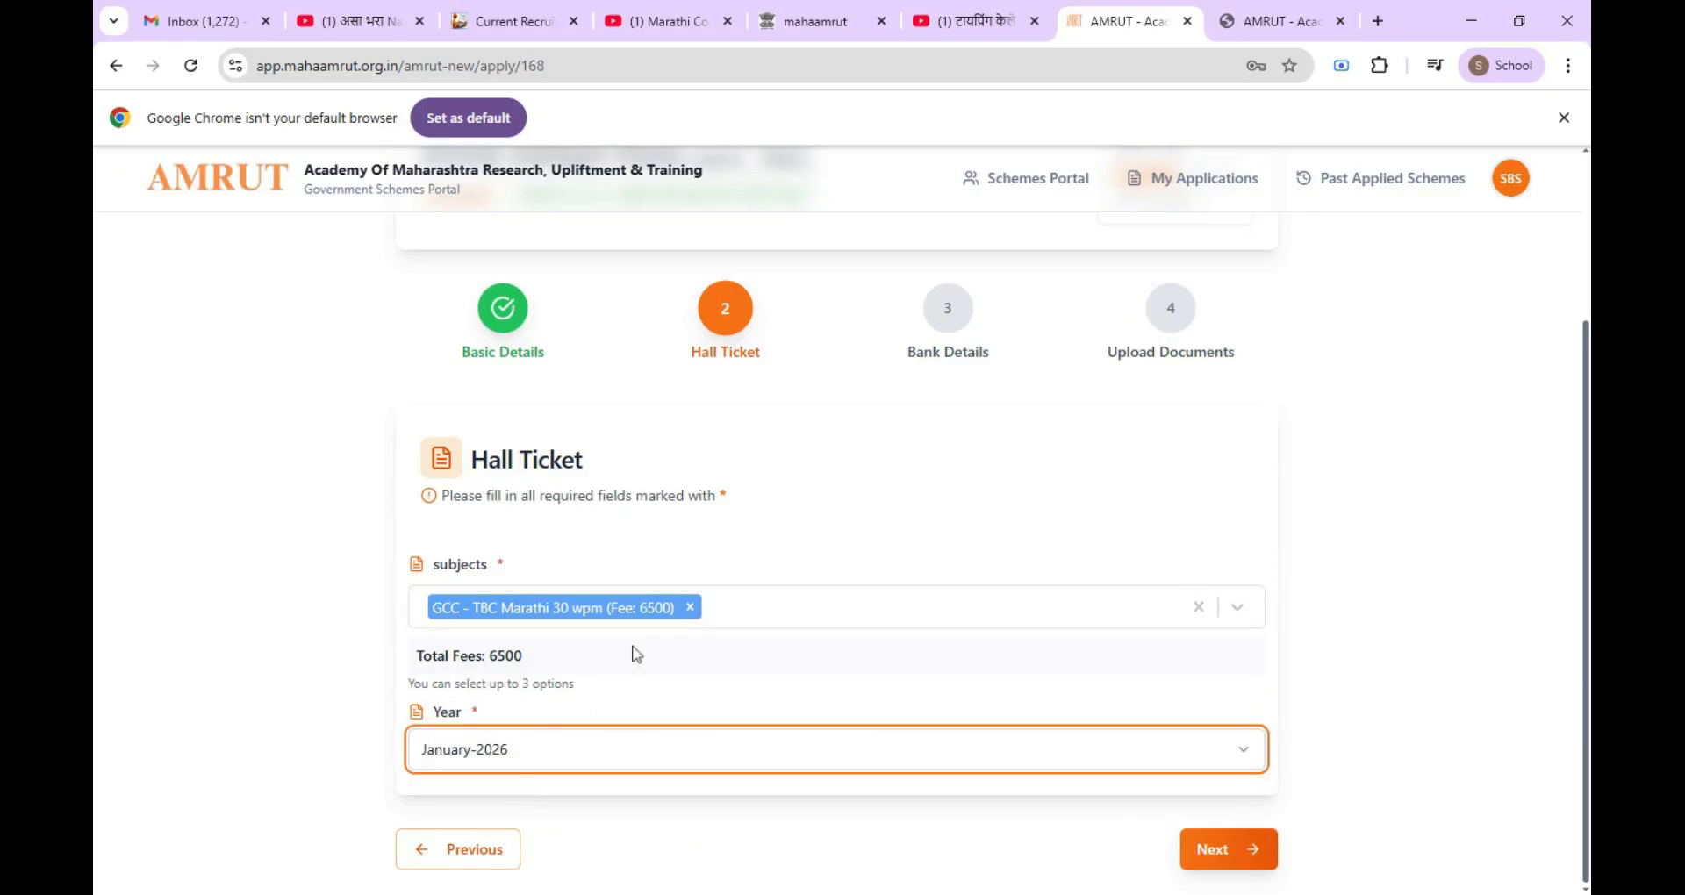
click(497, 762)
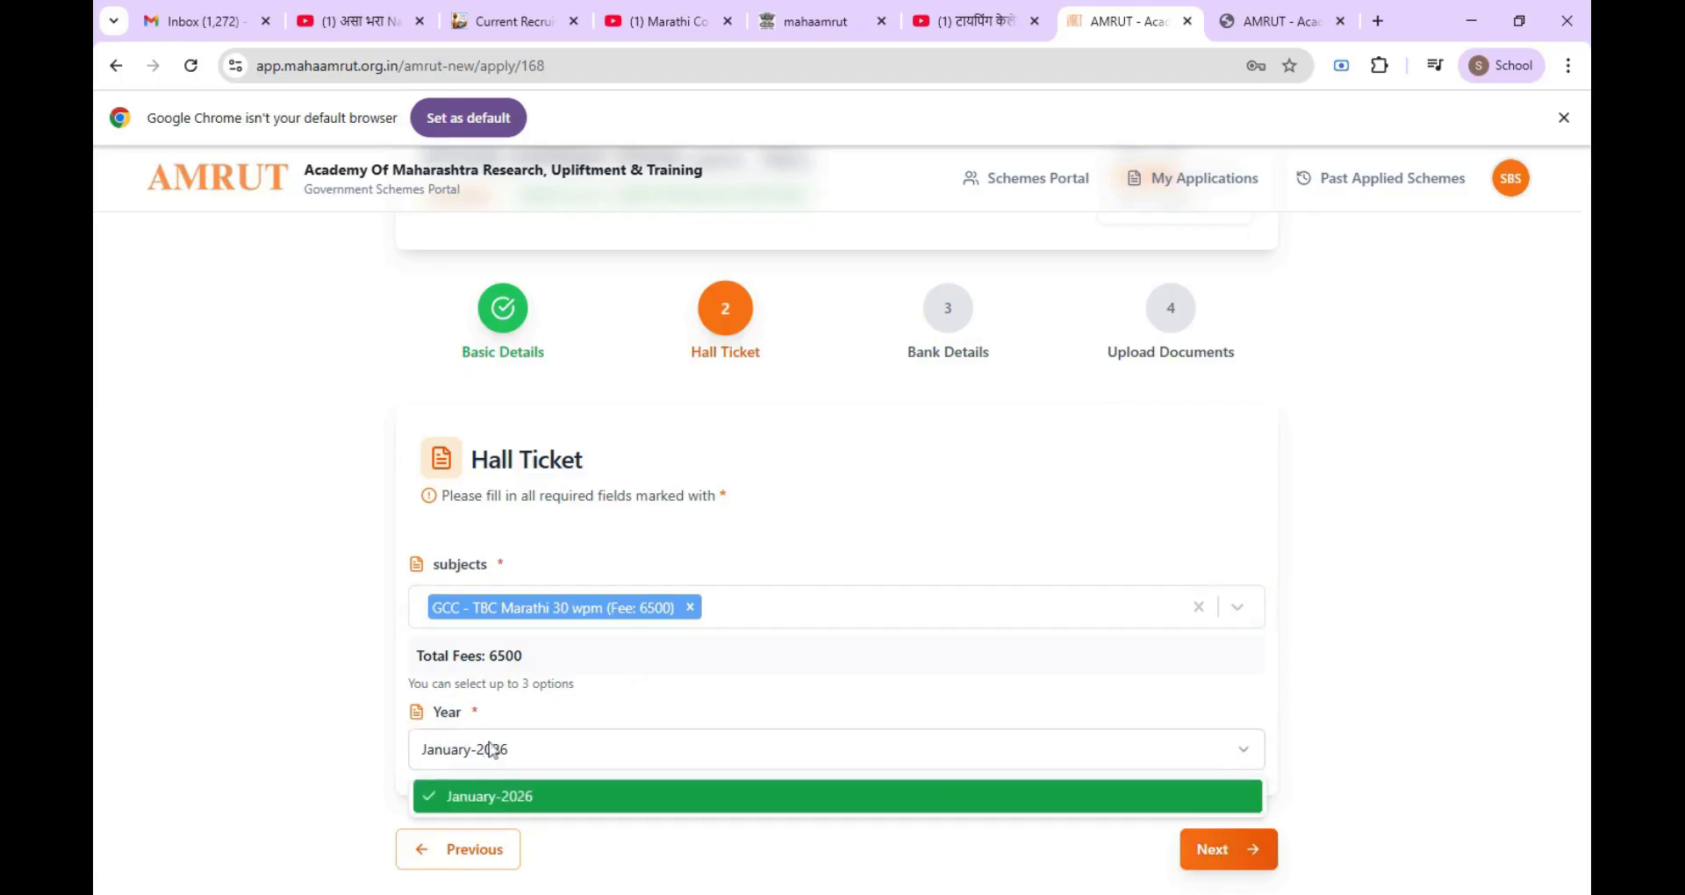
click(466, 806)
Step: On Bank Details, turn auto-fill off, enter the bank name, and continue to Upload Documents
click(1216, 851)
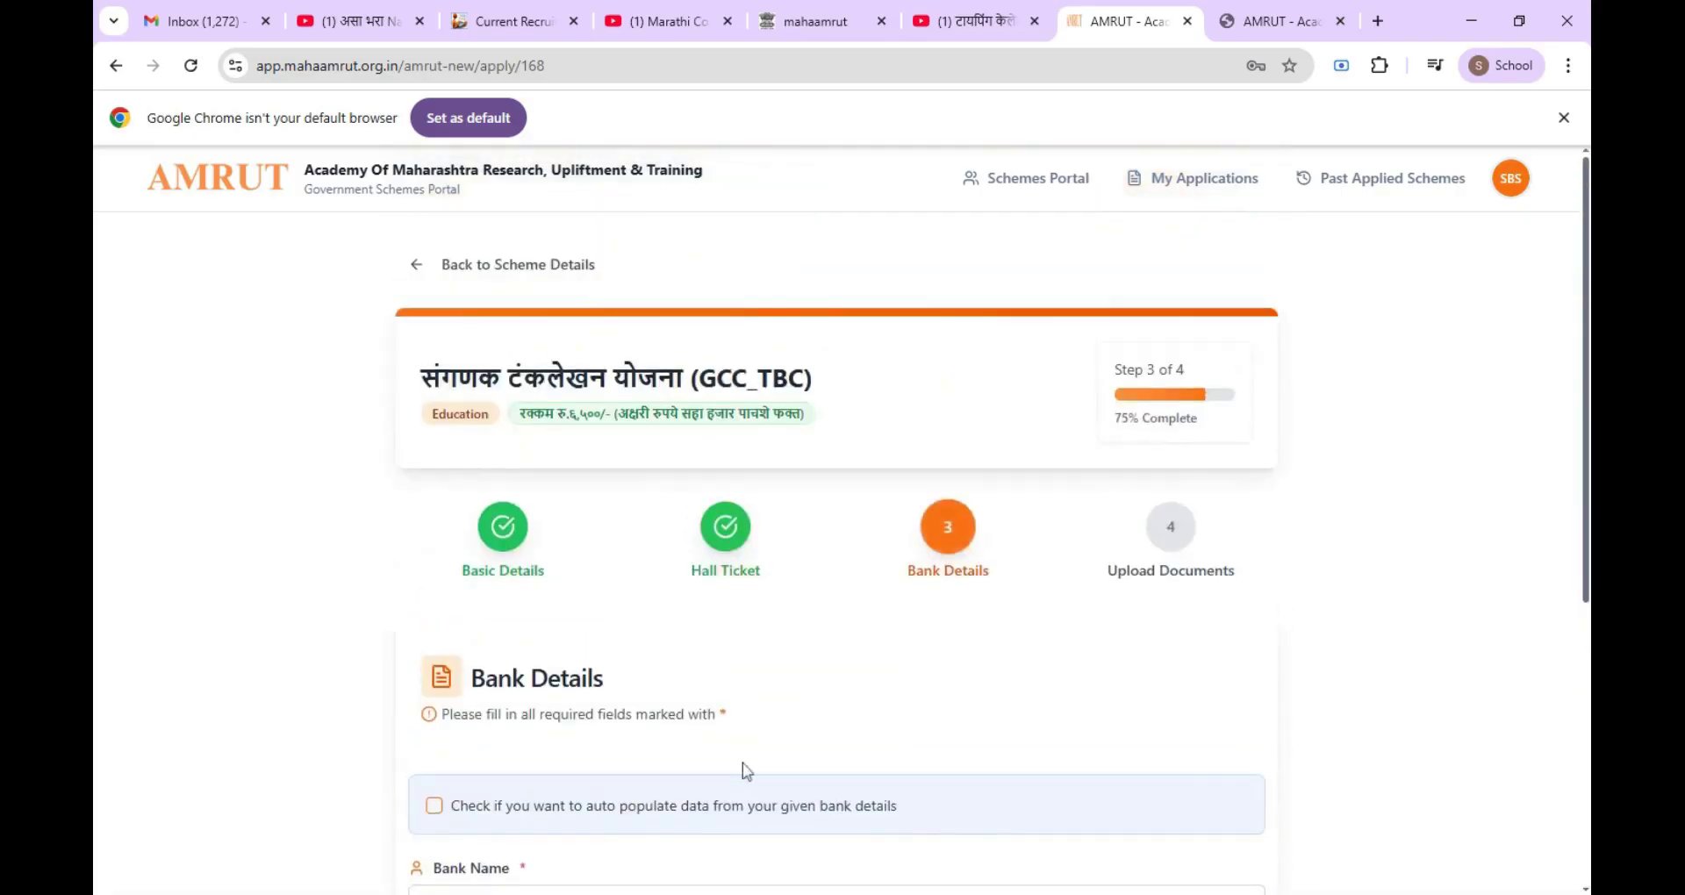
scroll(602, 639, down, 3)
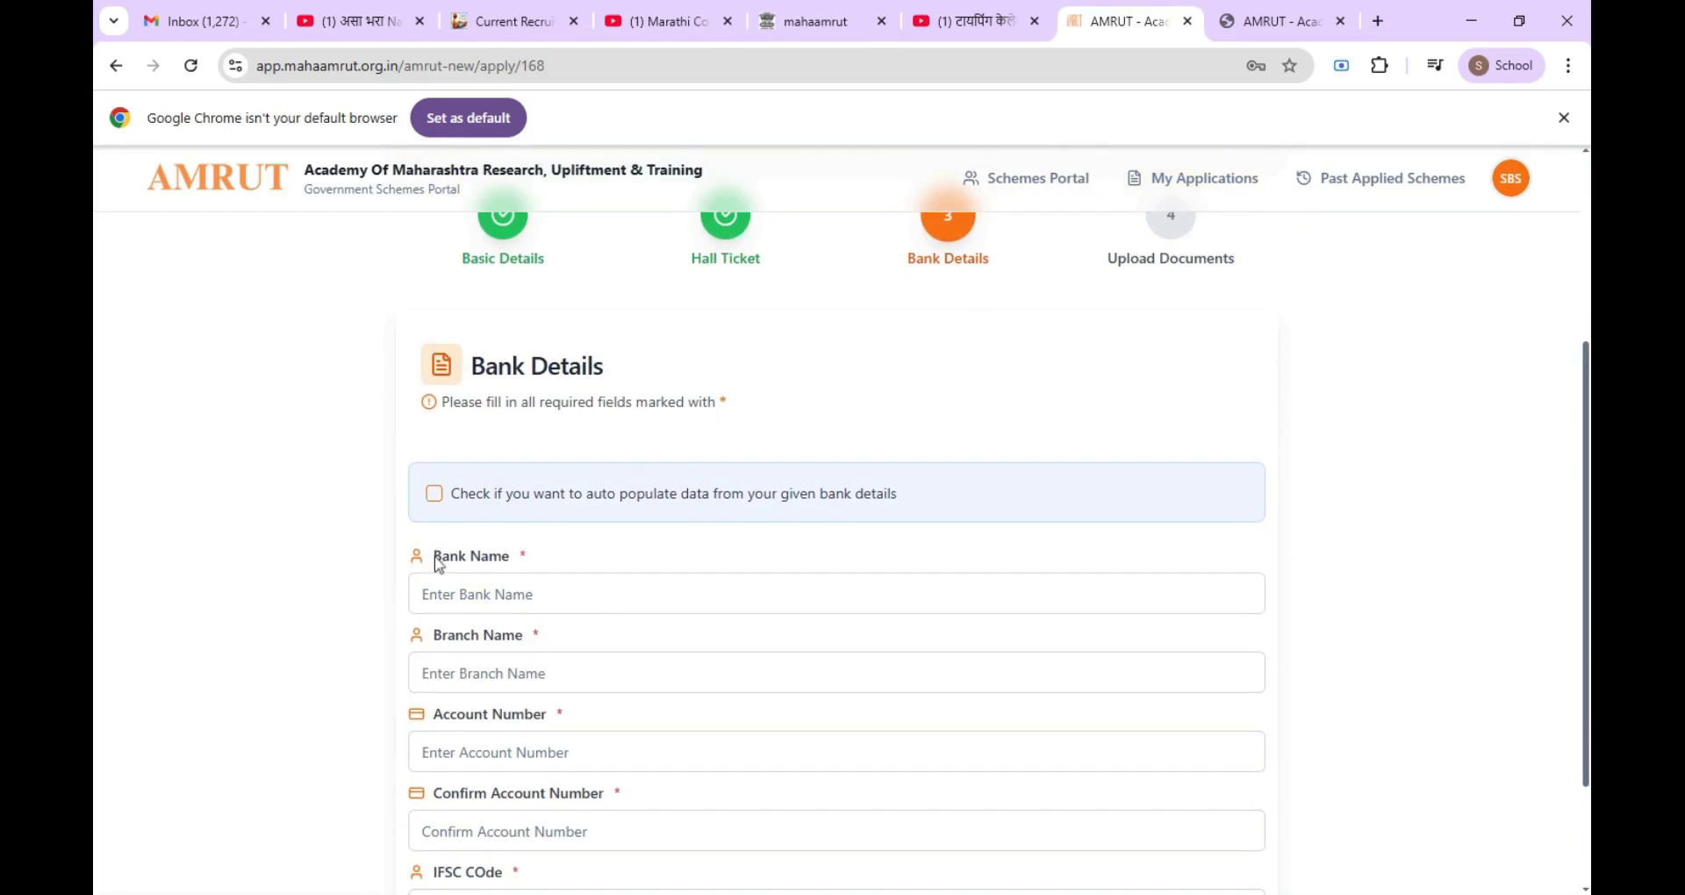
click(433, 494)
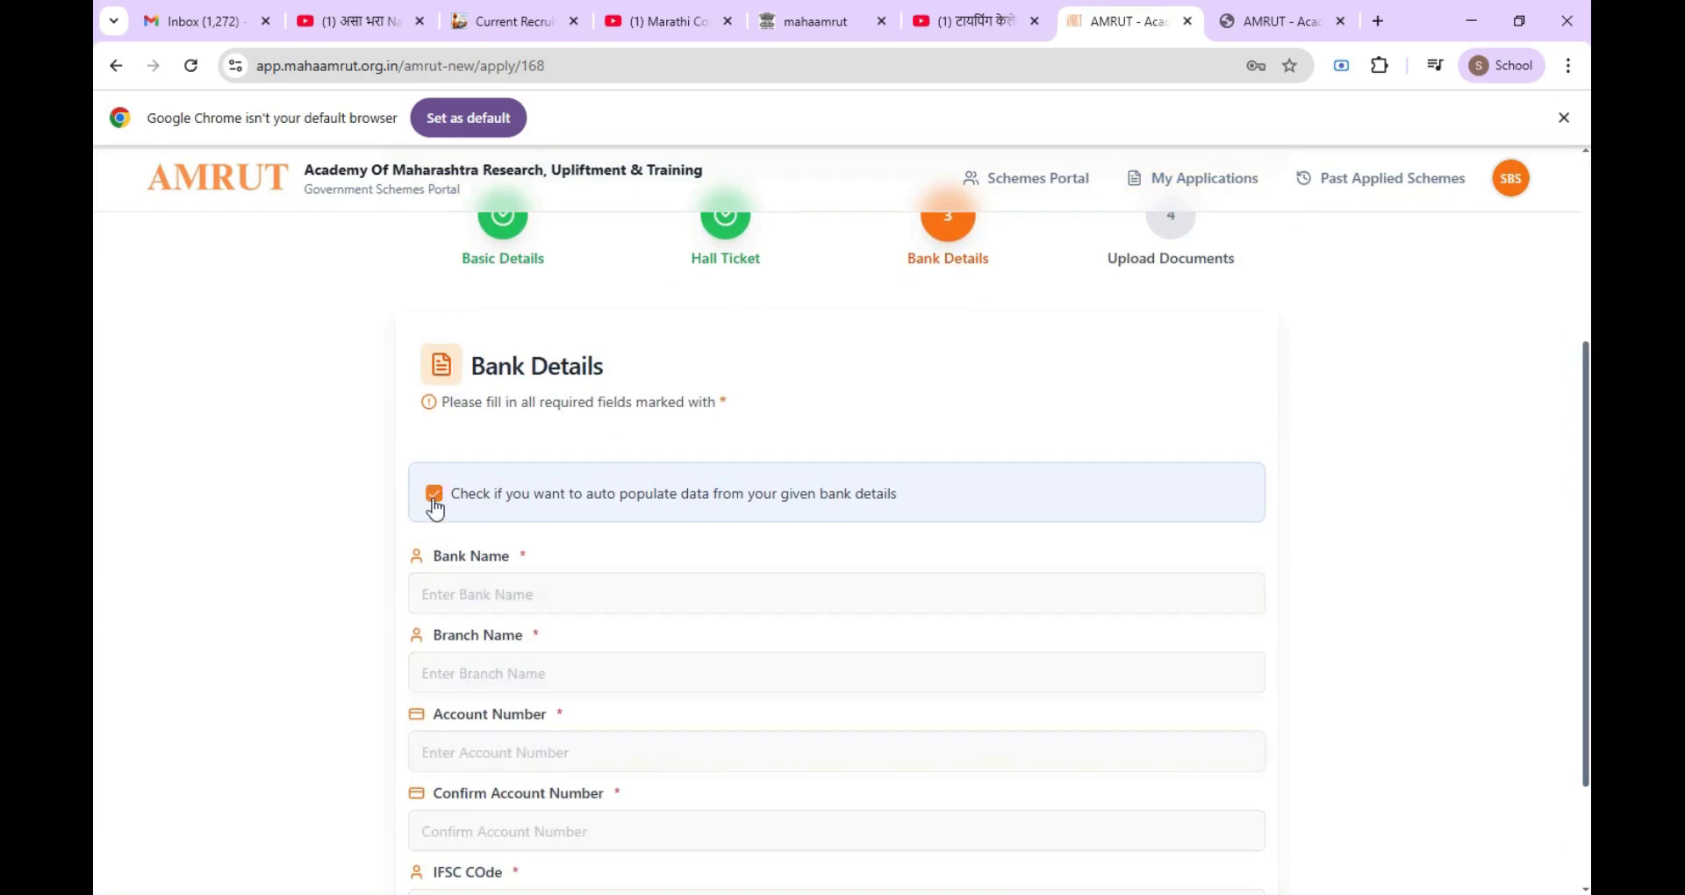
click(433, 494)
click(526, 595)
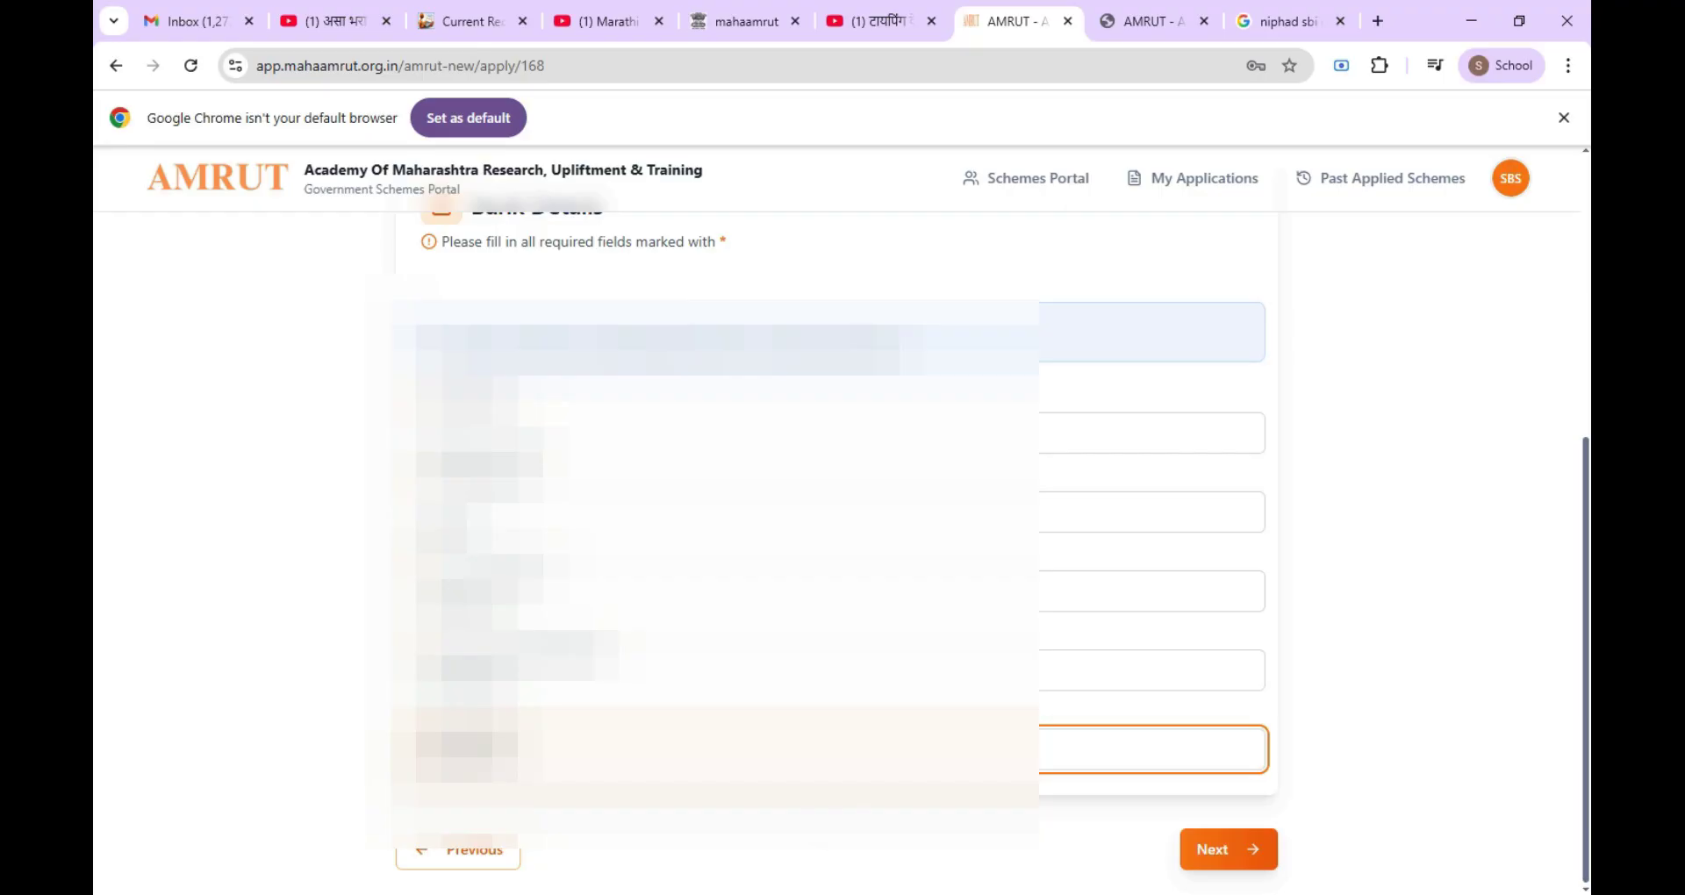
click(1229, 849)
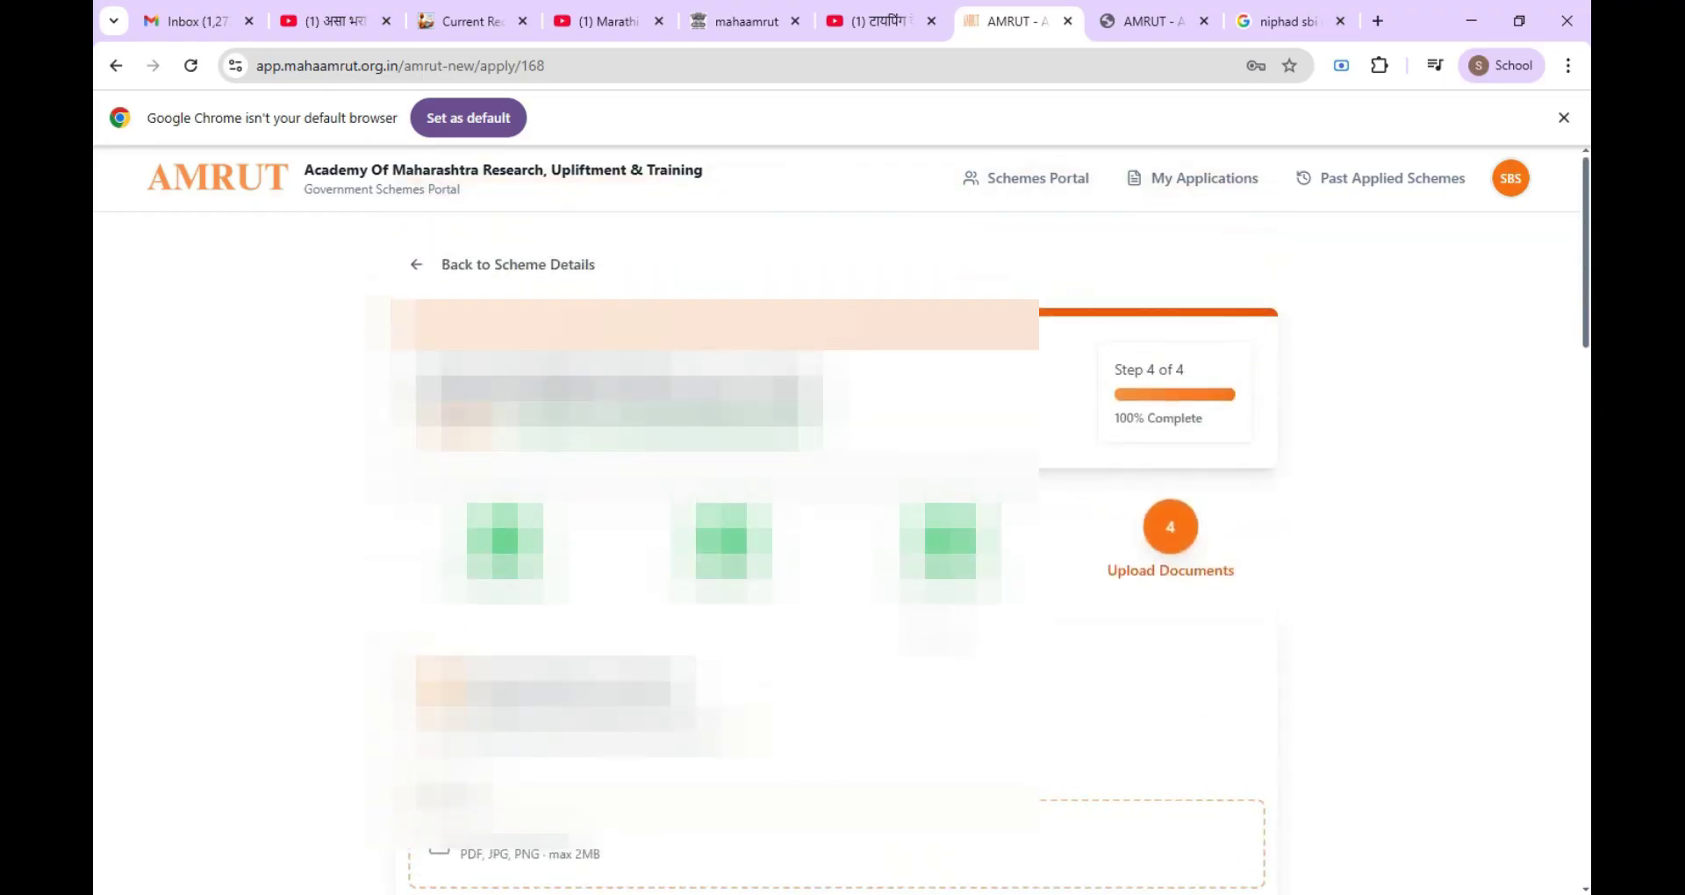
scroll(934, 621, down, 2)
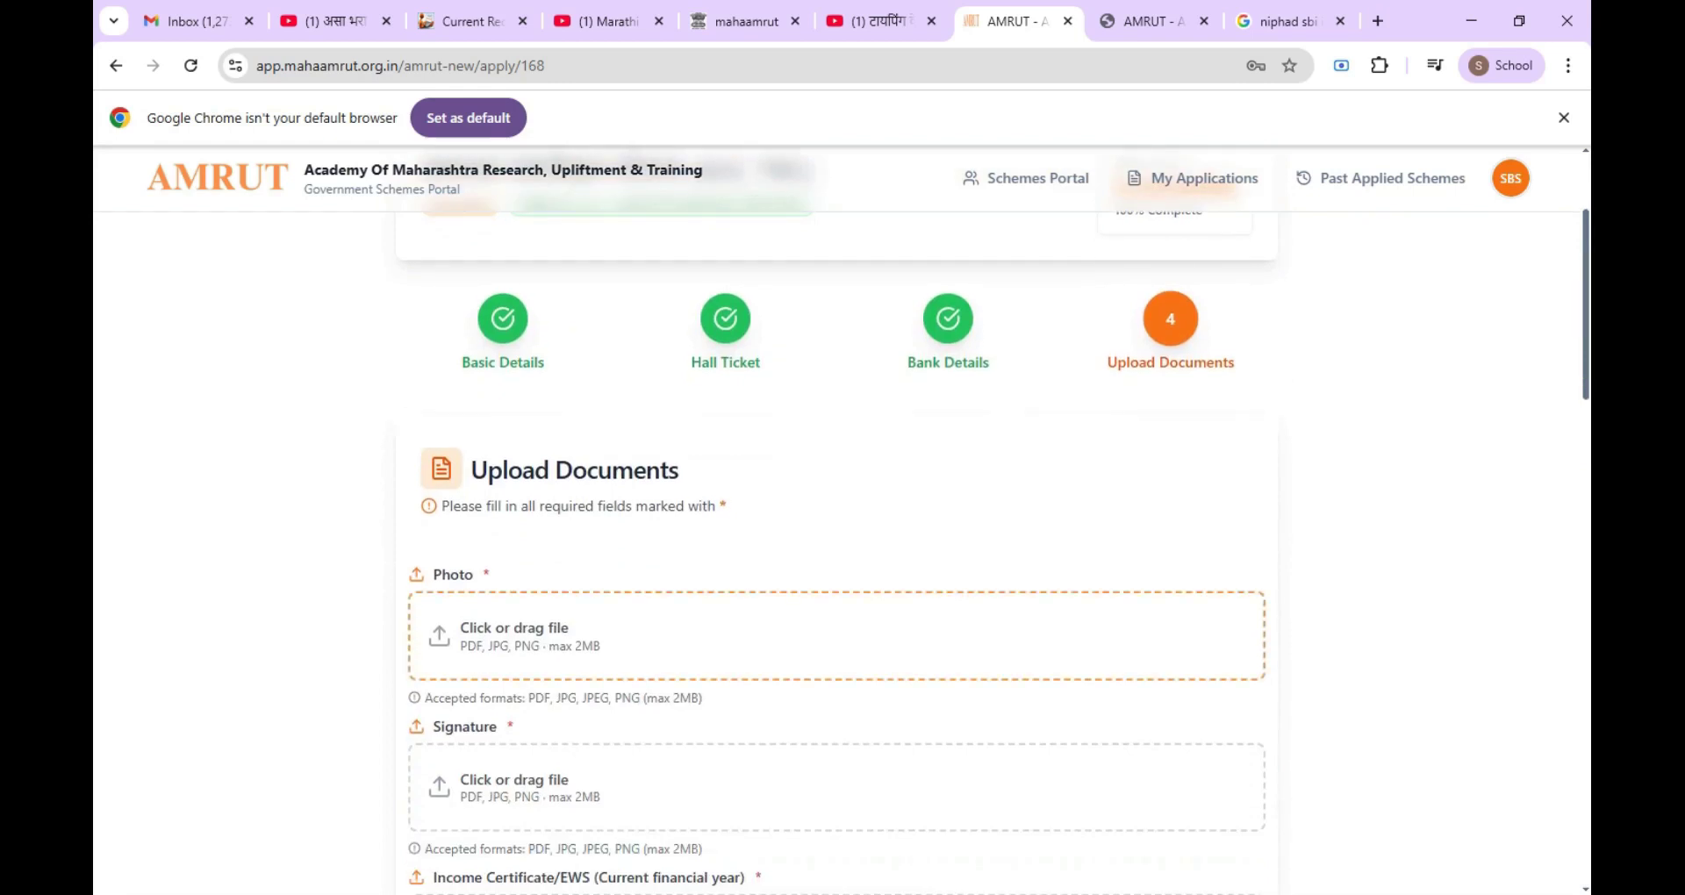
scroll(933, 624, down, 1)
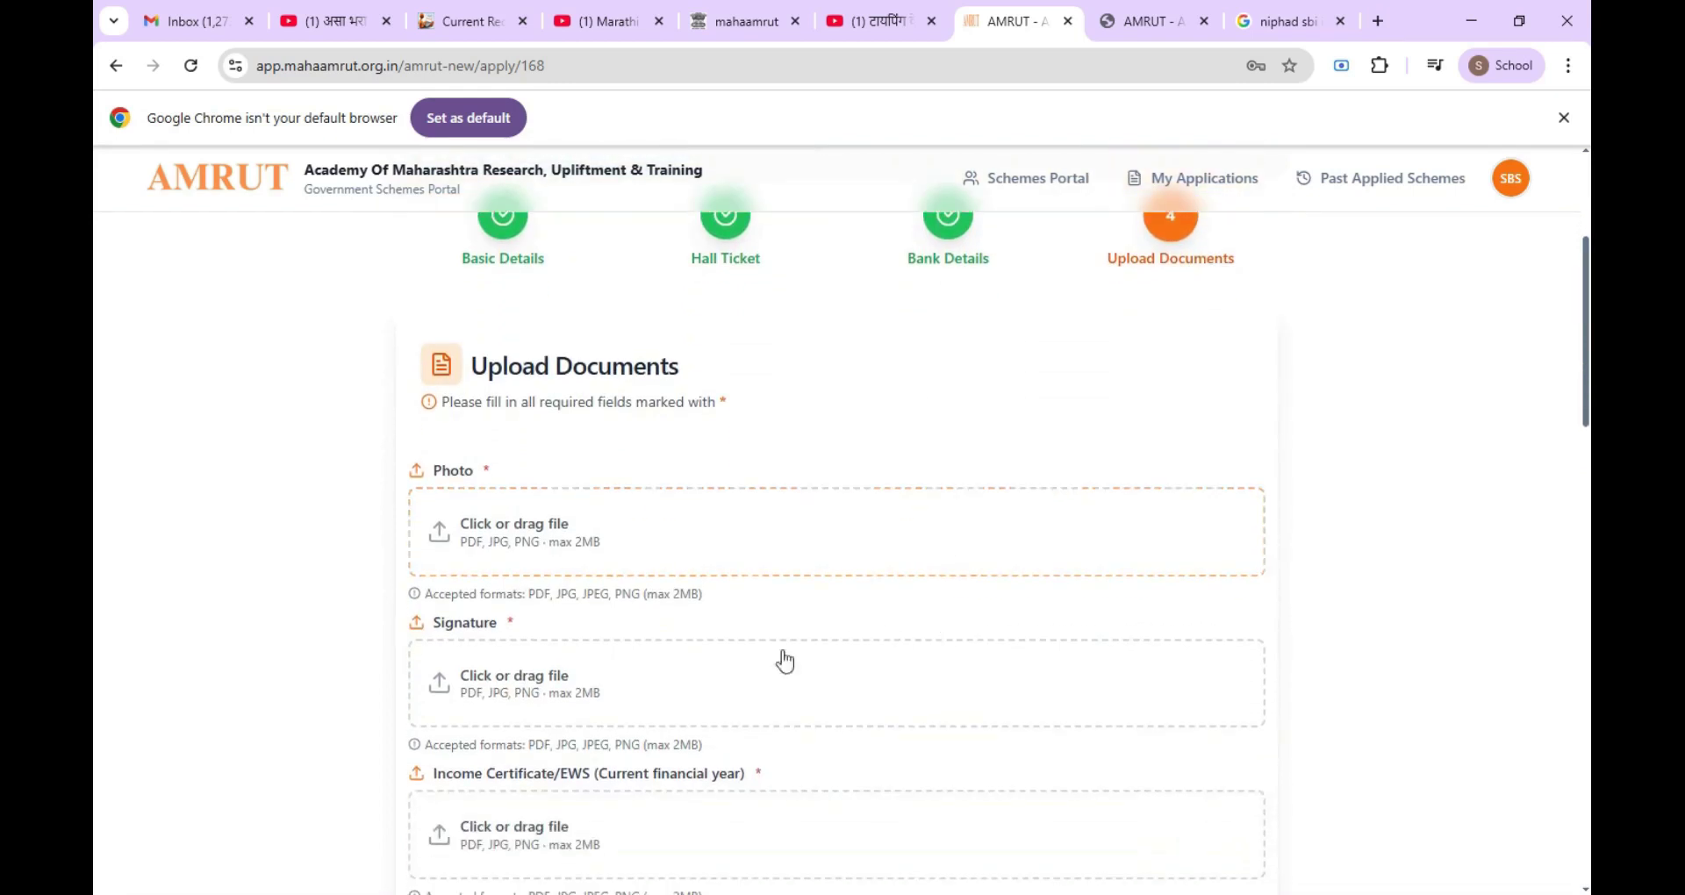
scroll(831, 624, down, 1)
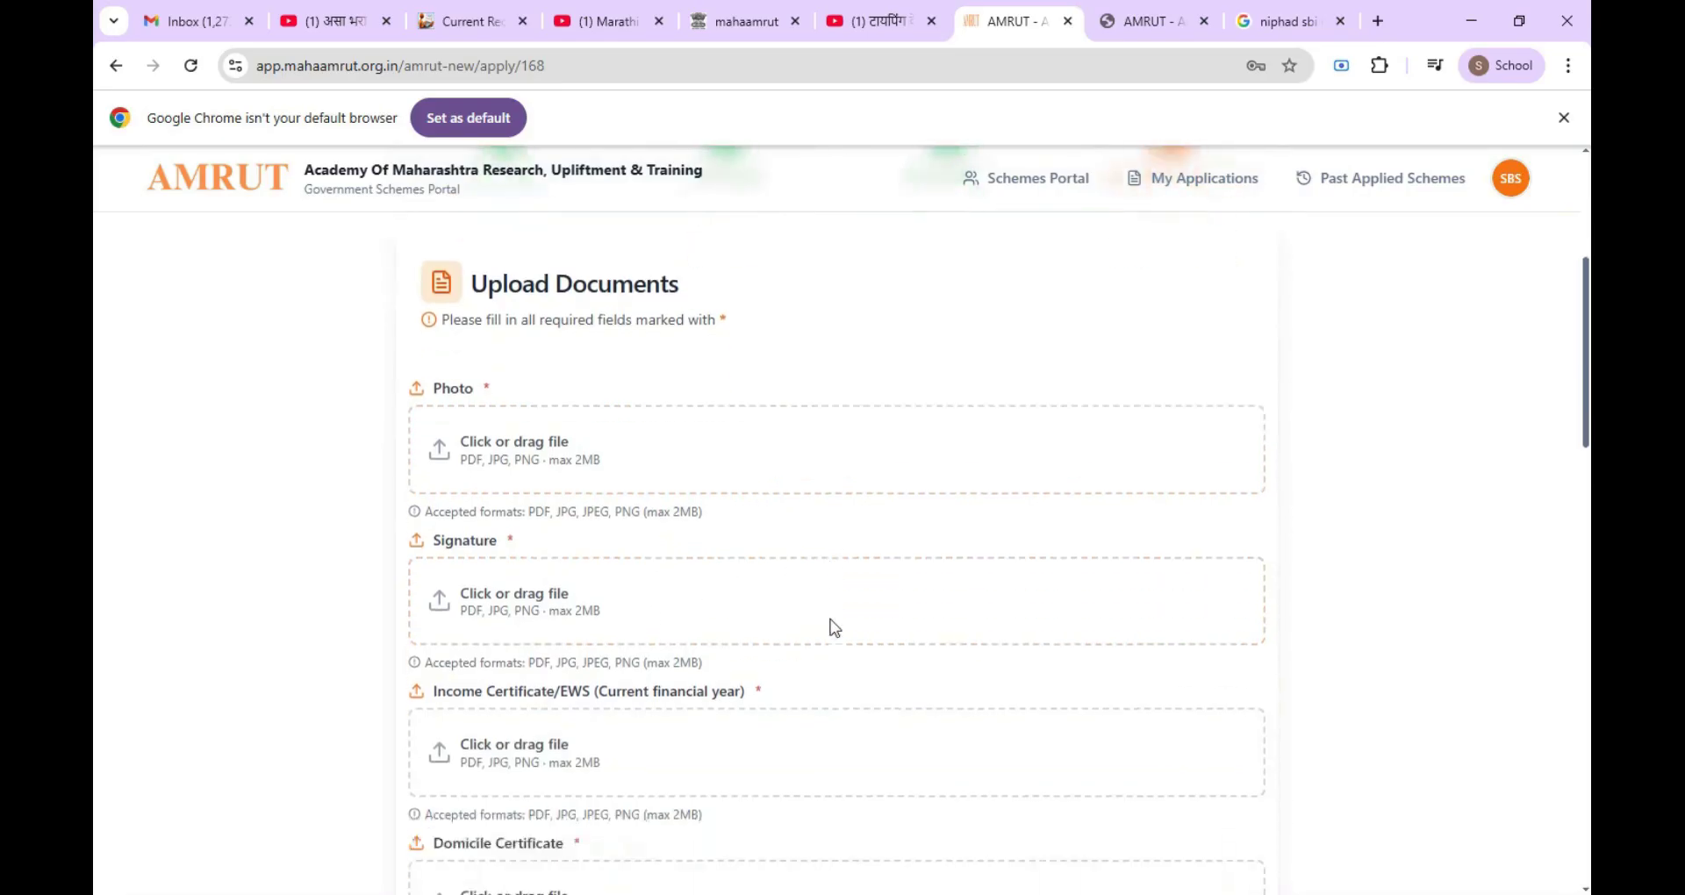
scroll(615, 756, down, 1)
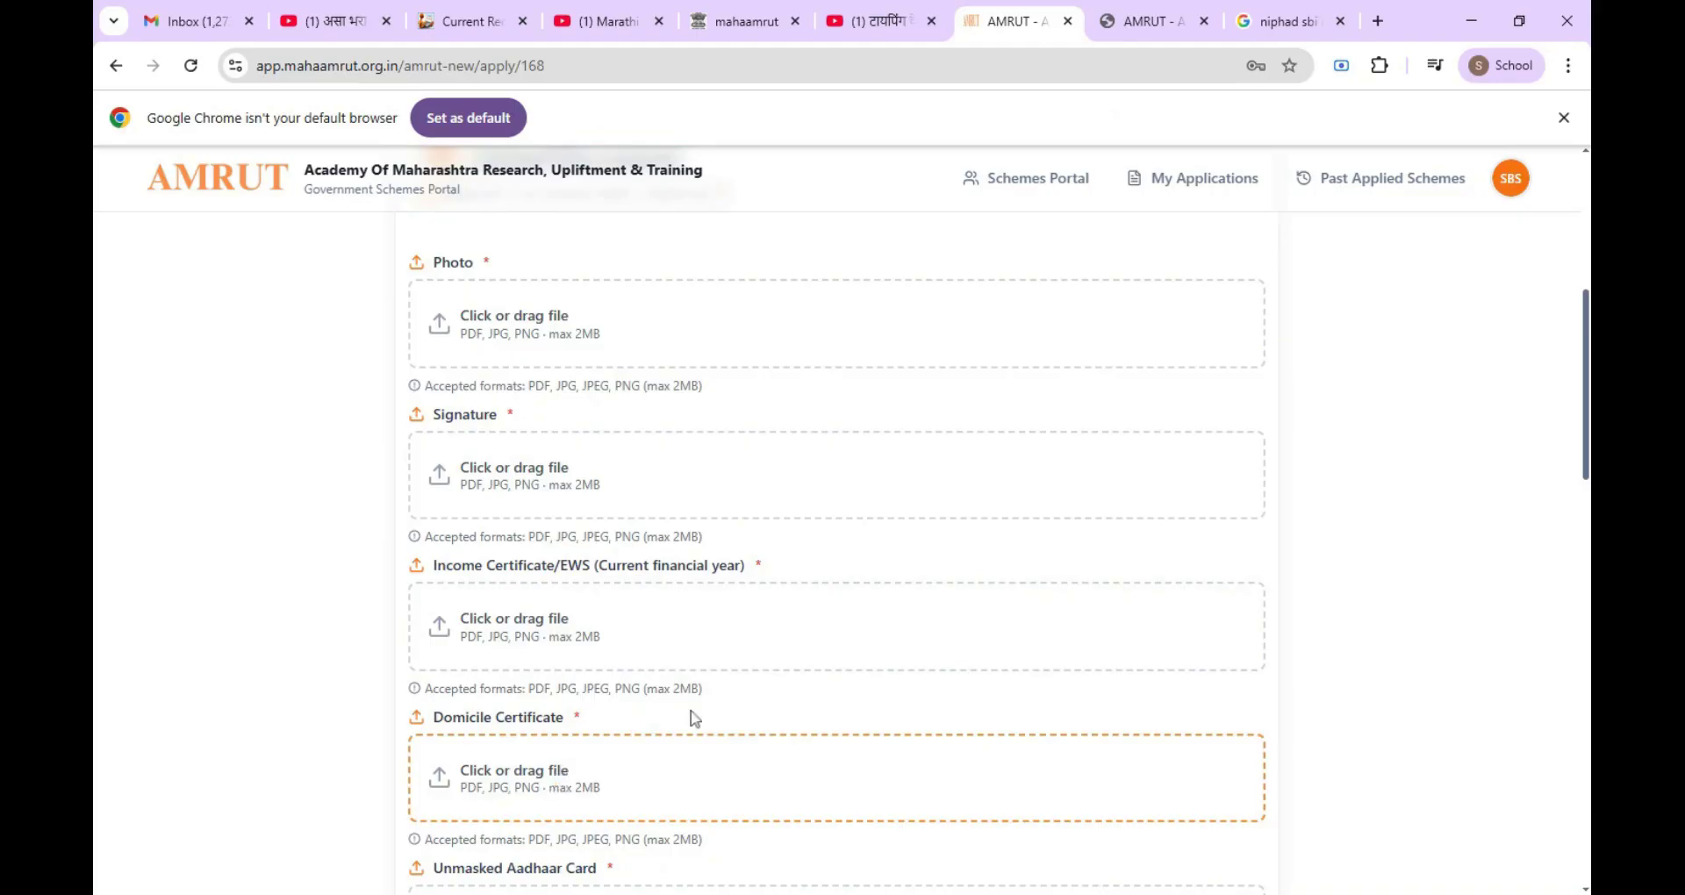
scroll(759, 680, down, 1)
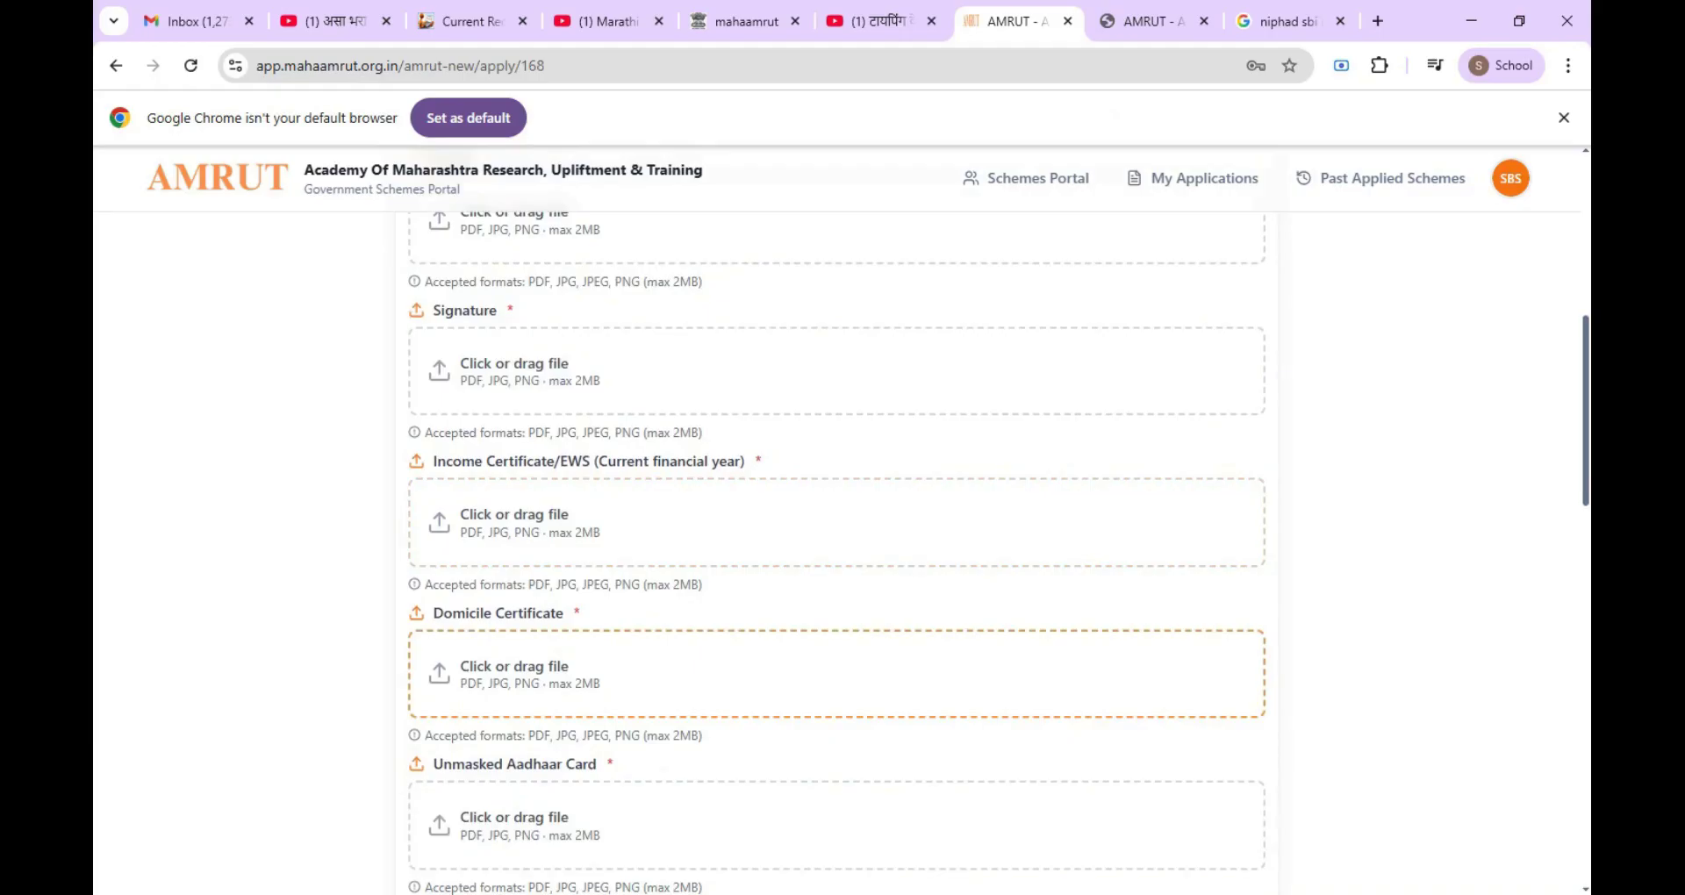
scroll(756, 677, down, 1)
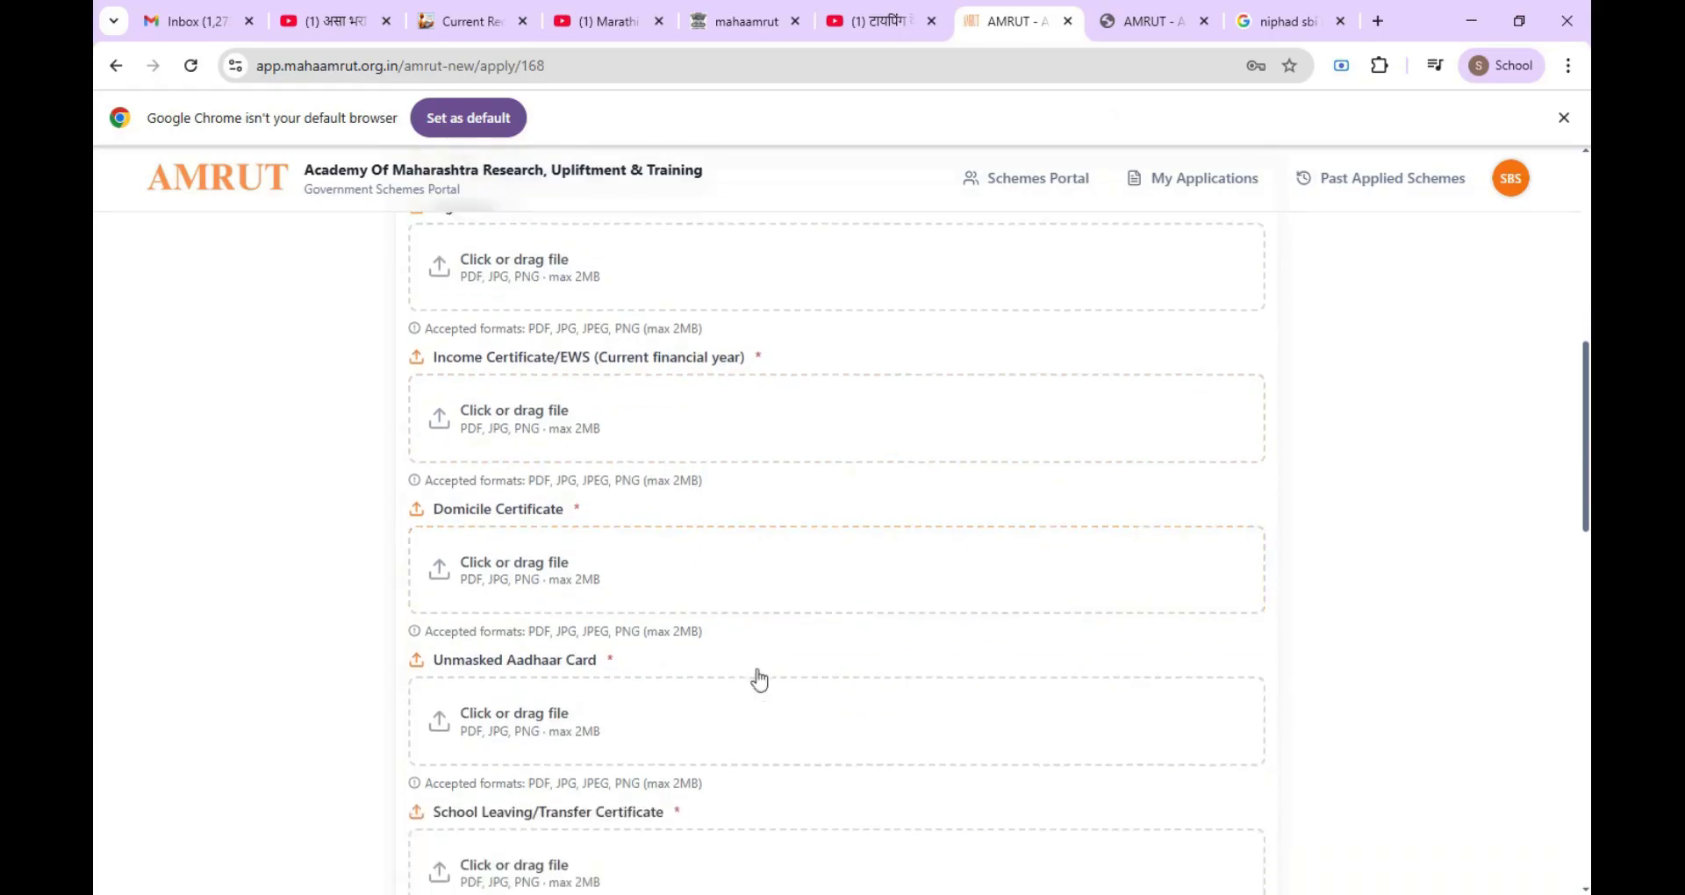
scroll(759, 677, down, 1)
scroll(760, 678, down, 2)
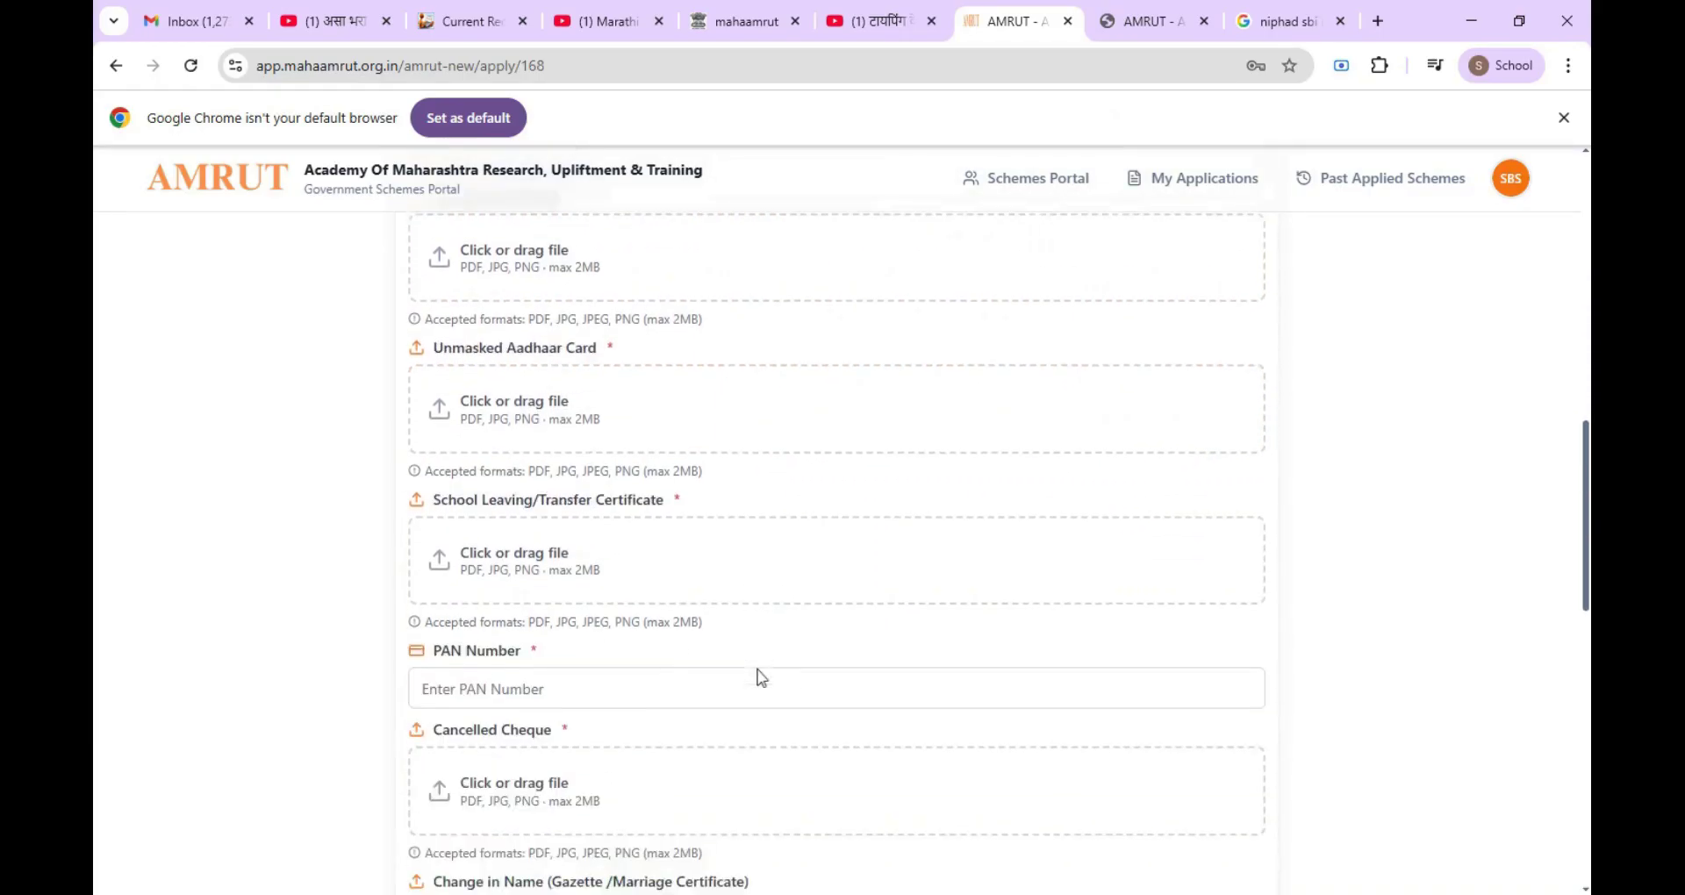
scroll(760, 677, down, 2)
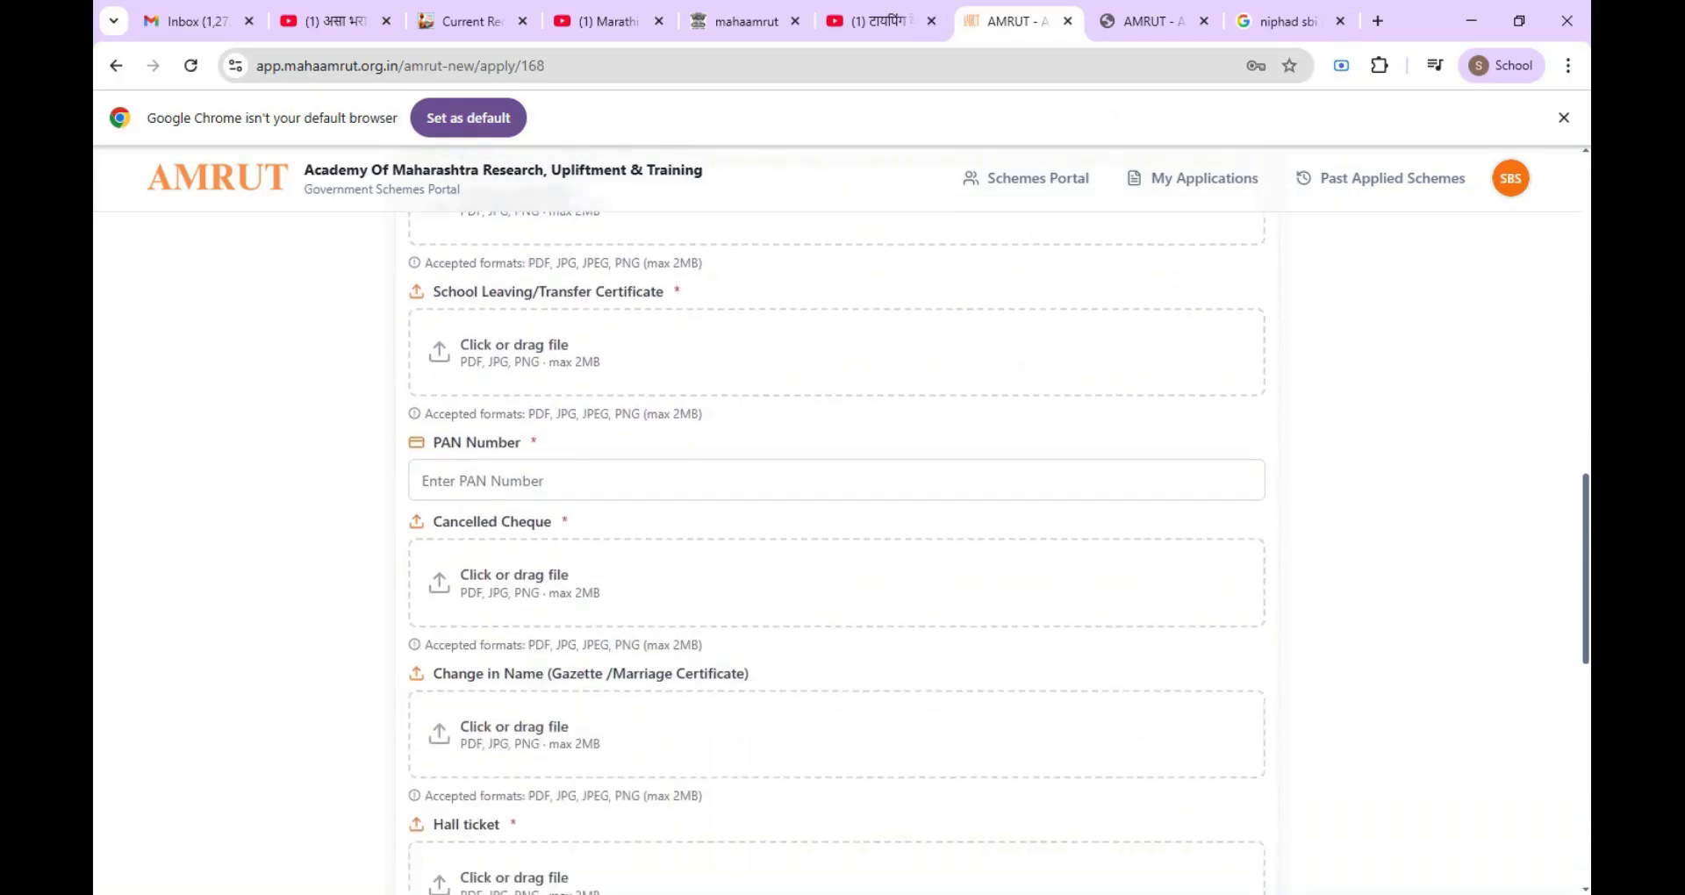
scroll(757, 677, down, 1)
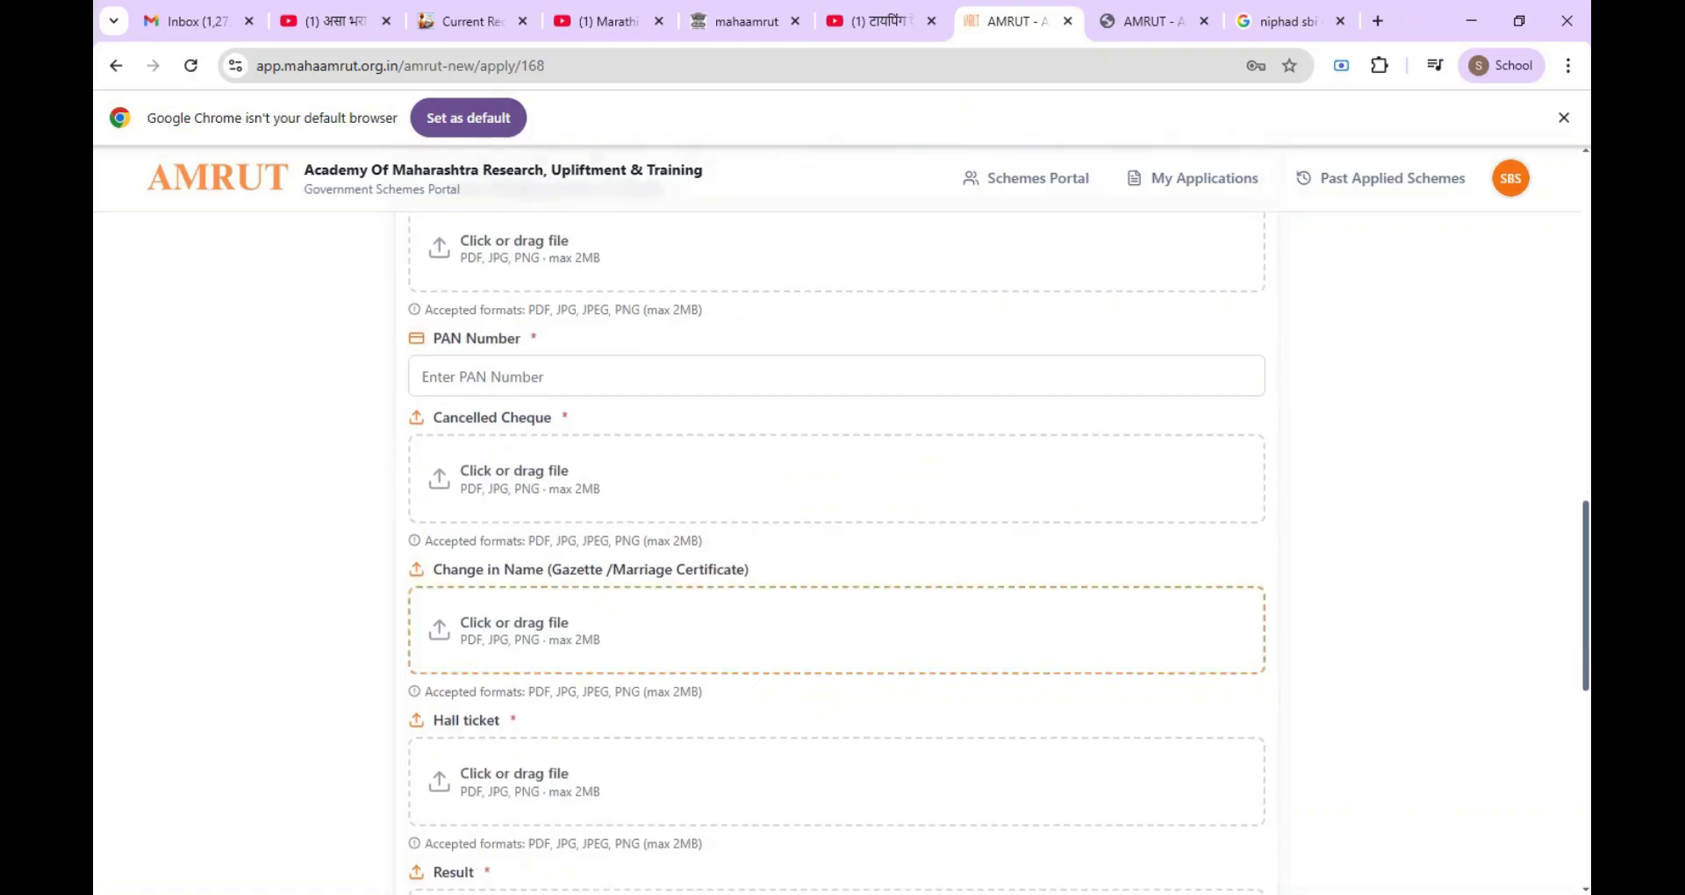
scroll(757, 681, down, 1)
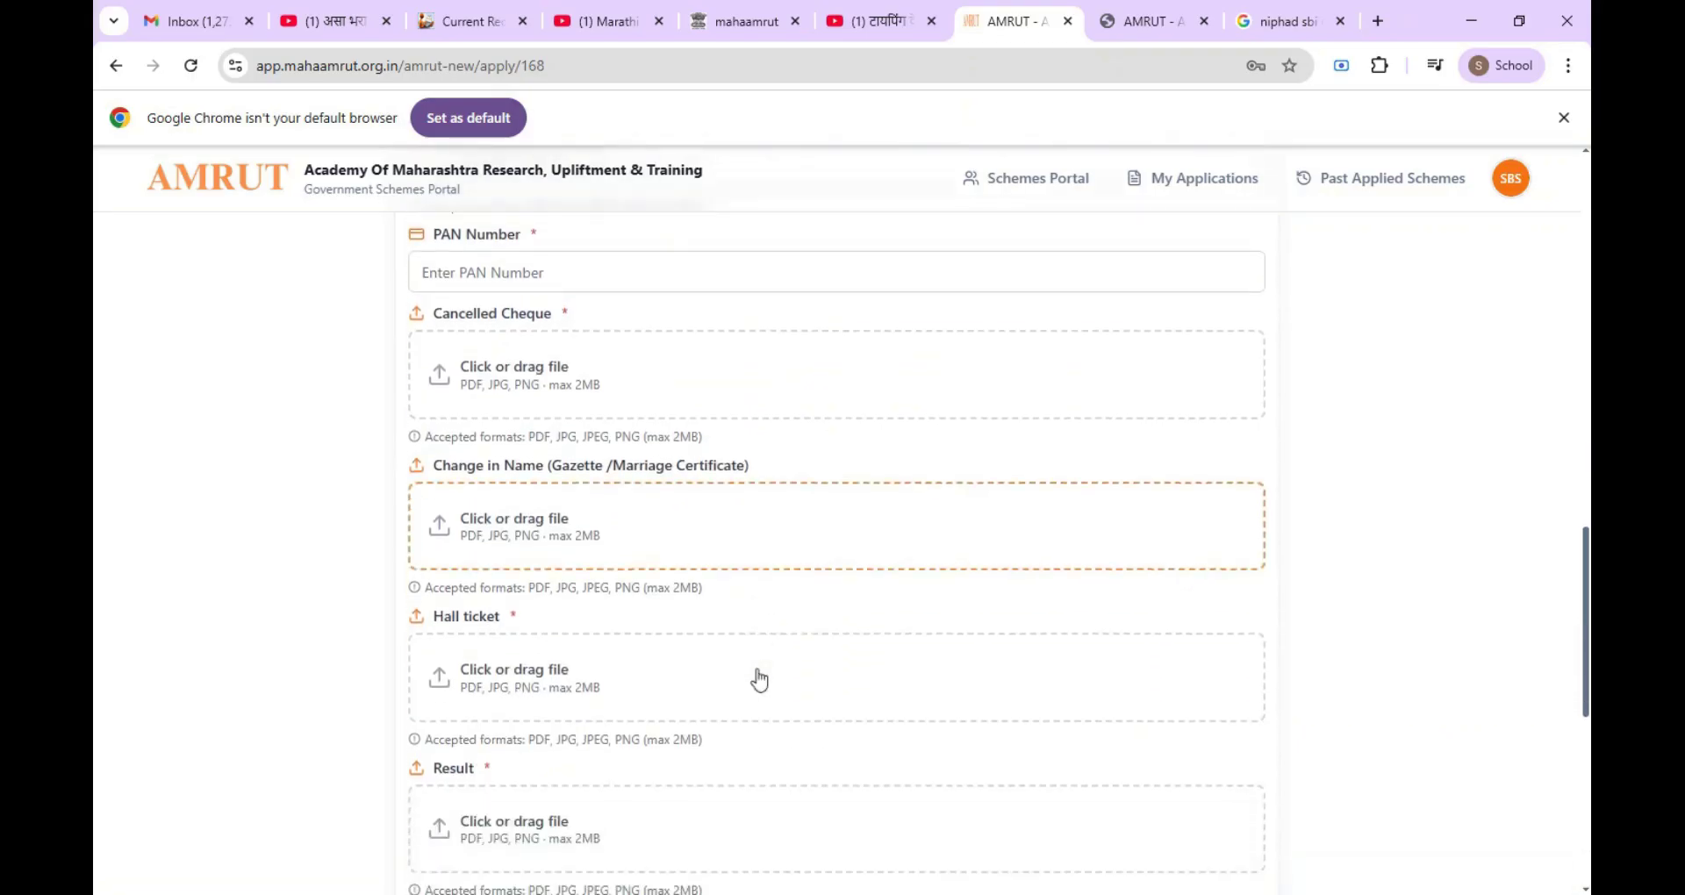
scroll(757, 681, down, 1)
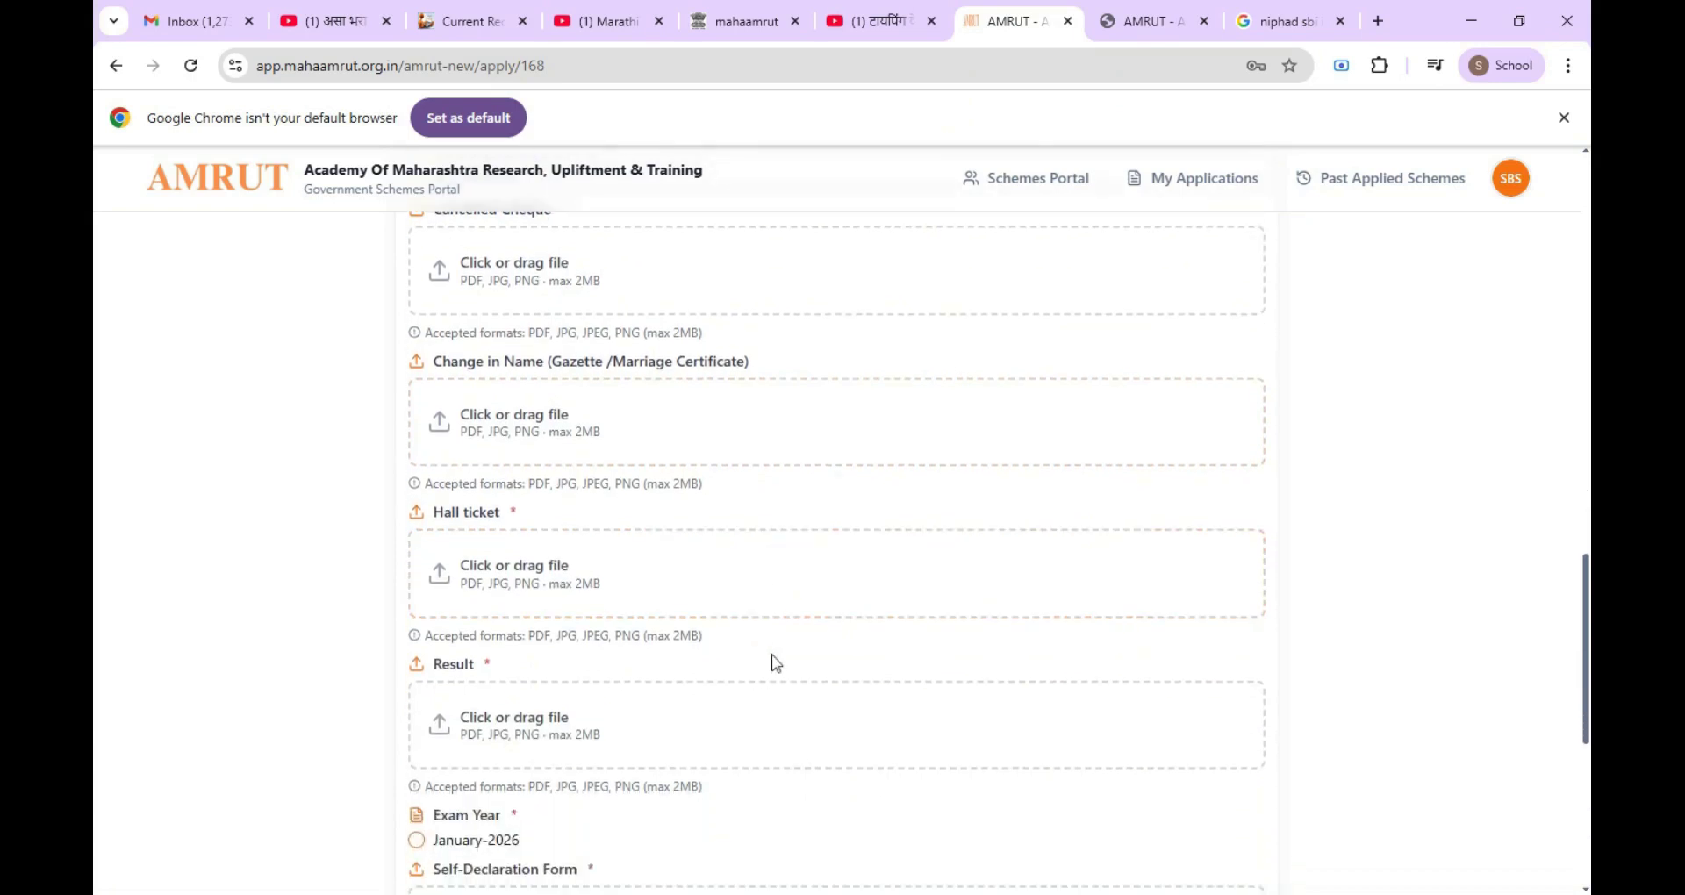
click(731, 717)
scroll(633, 711, down, 1)
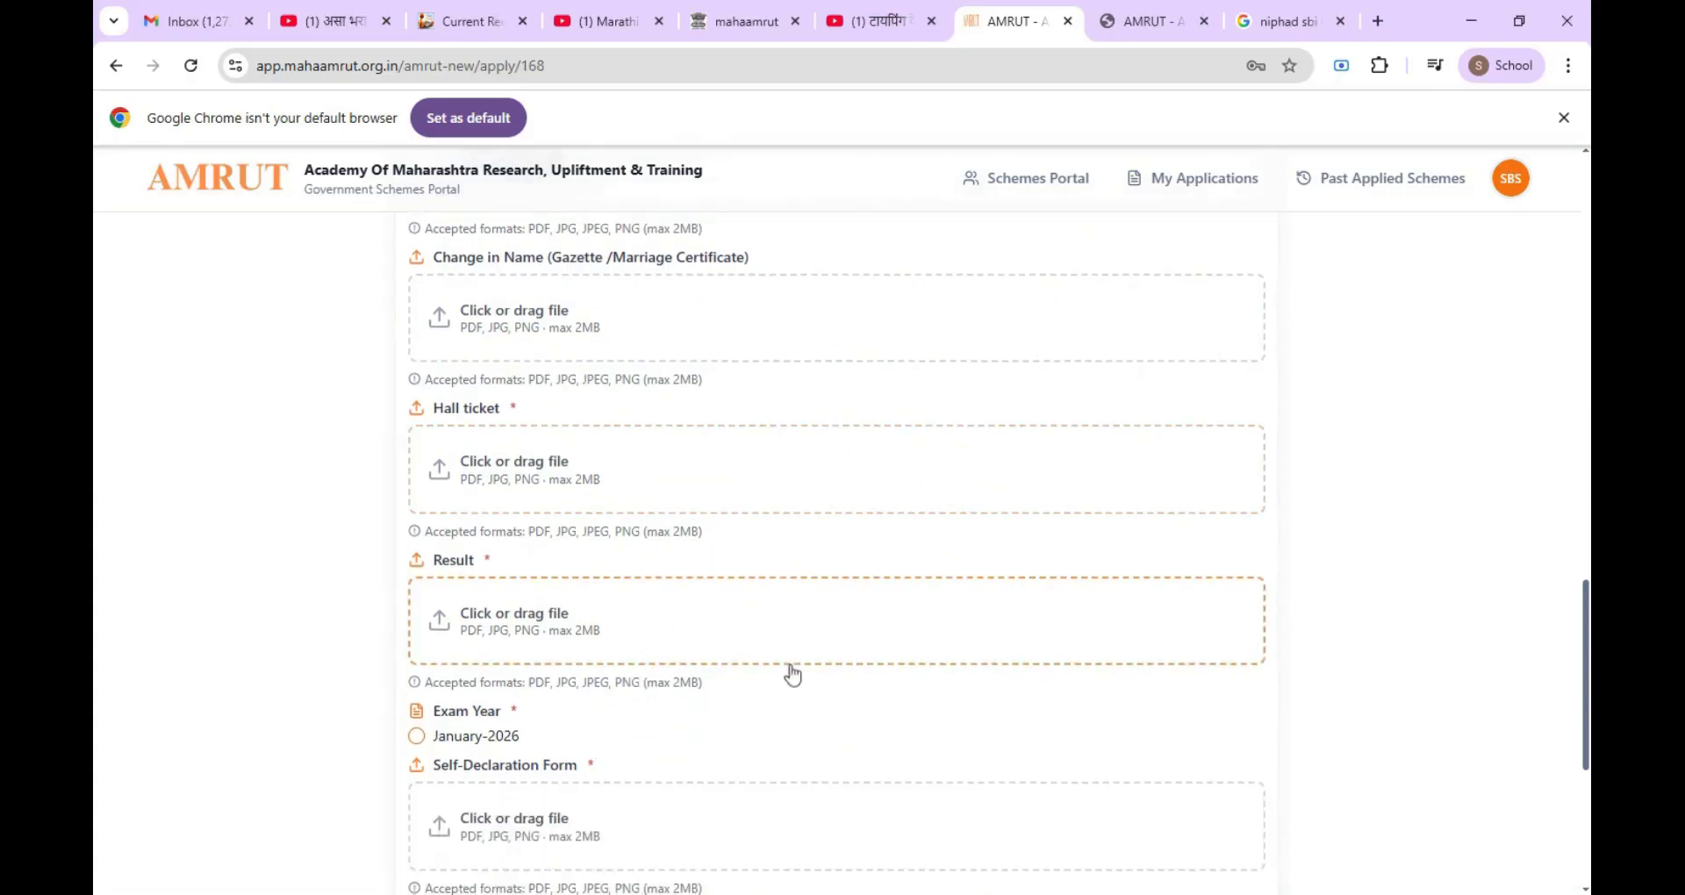
scroll(790, 676, down, 1)
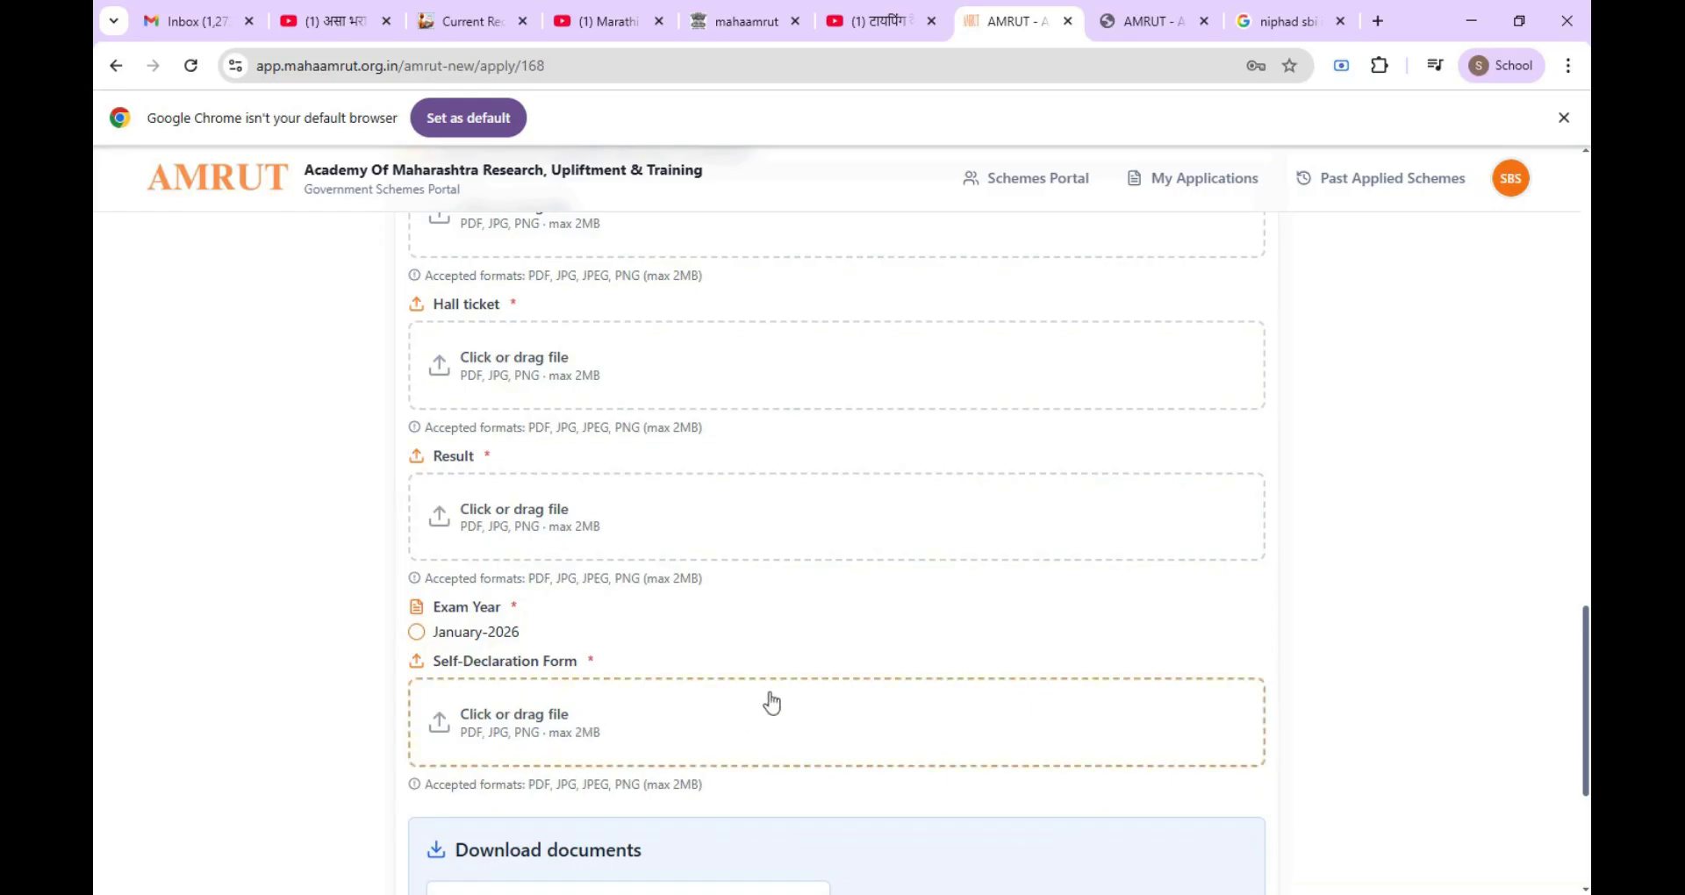
scroll(772, 702, down, 2)
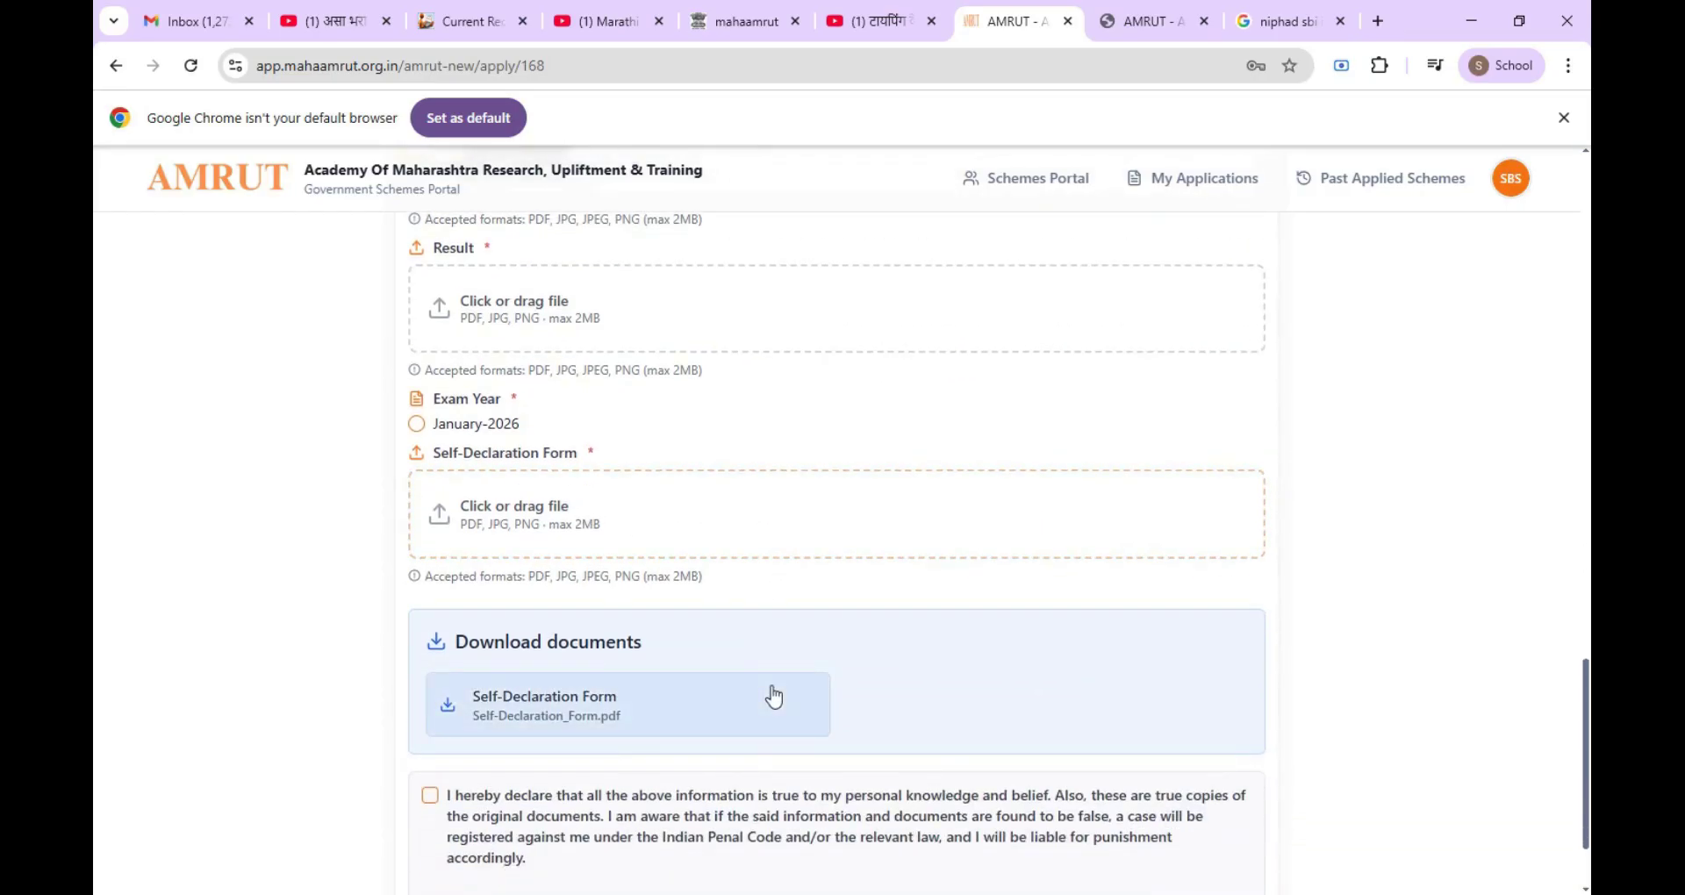
scroll(774, 698, up, 12)
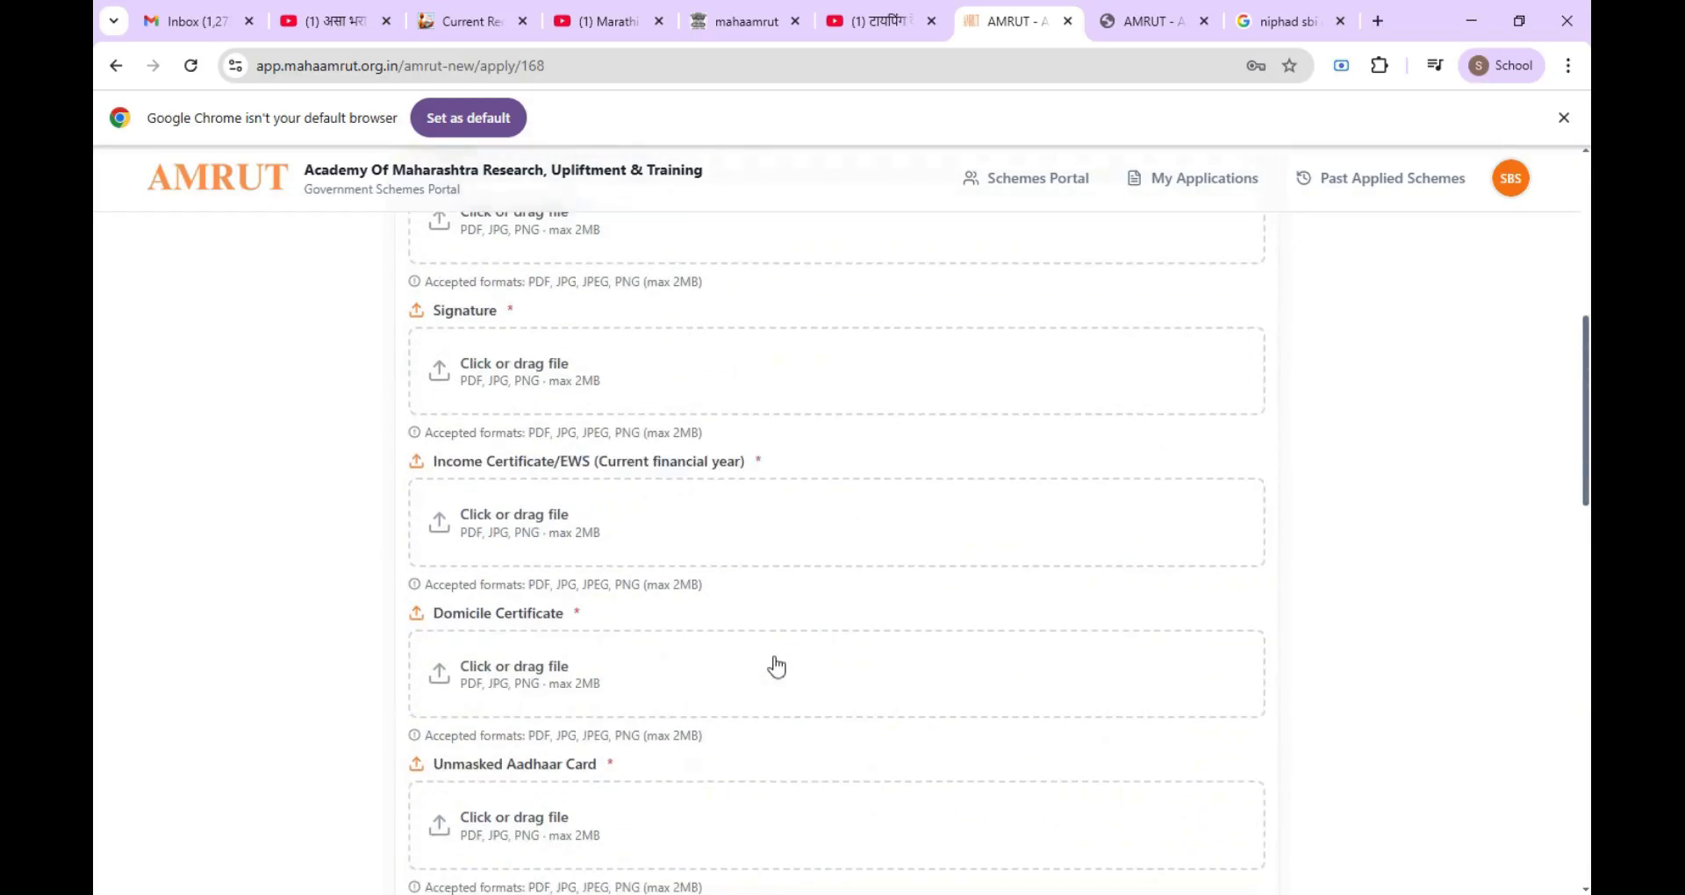
scroll(776, 667, up, 2)
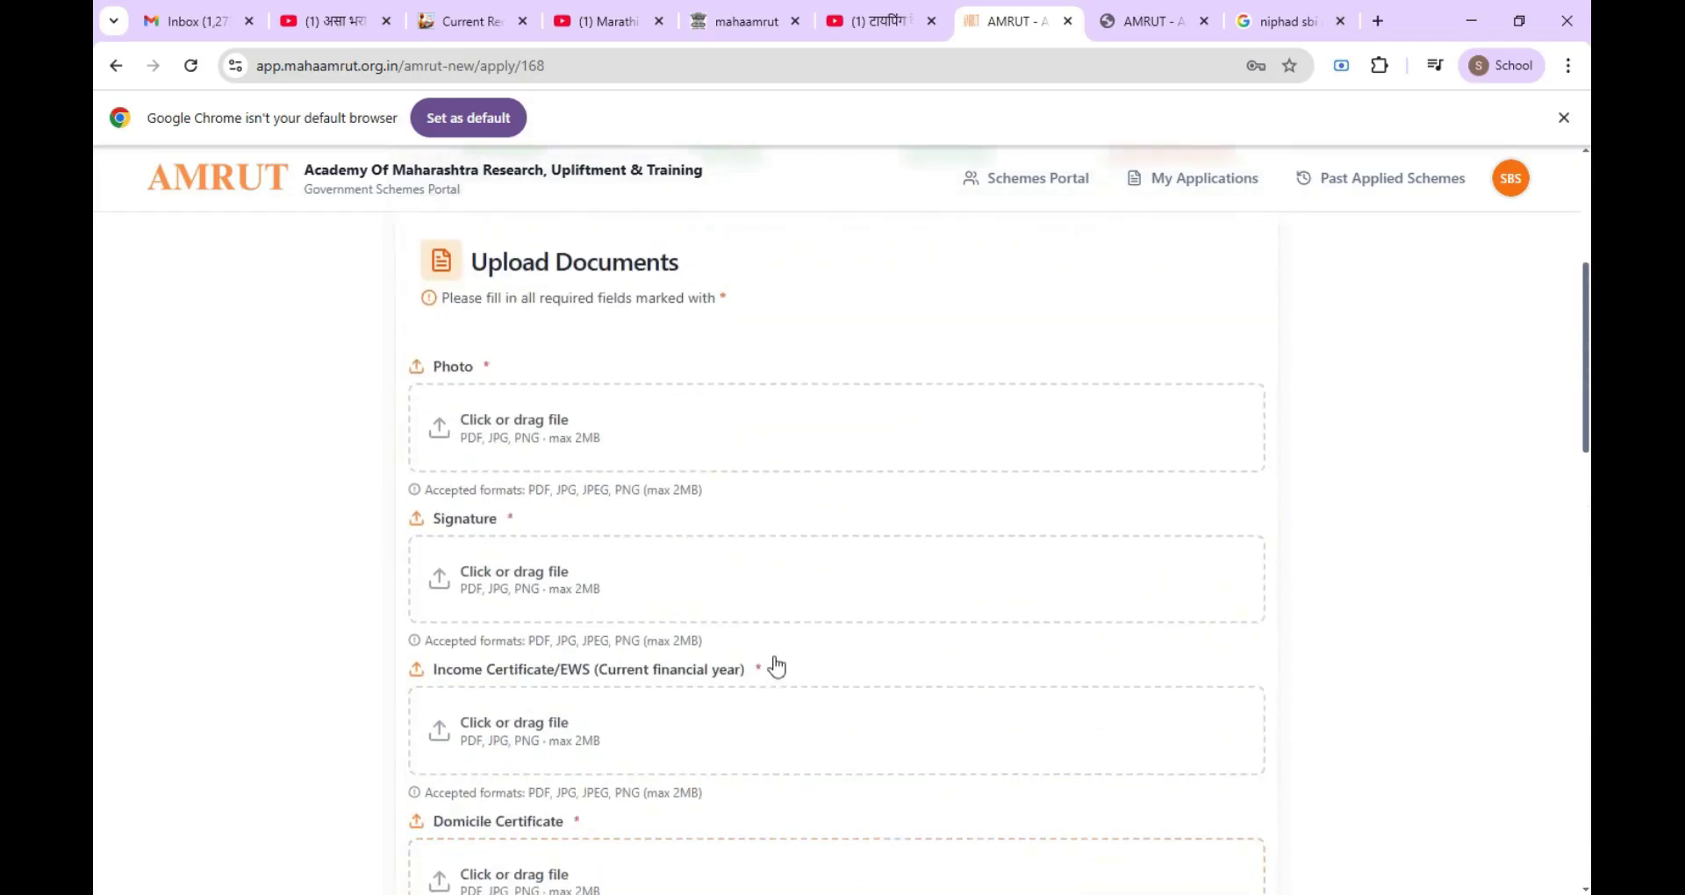
Step: Attach the applicant's photo file on the Upload Documents step
click(537, 447)
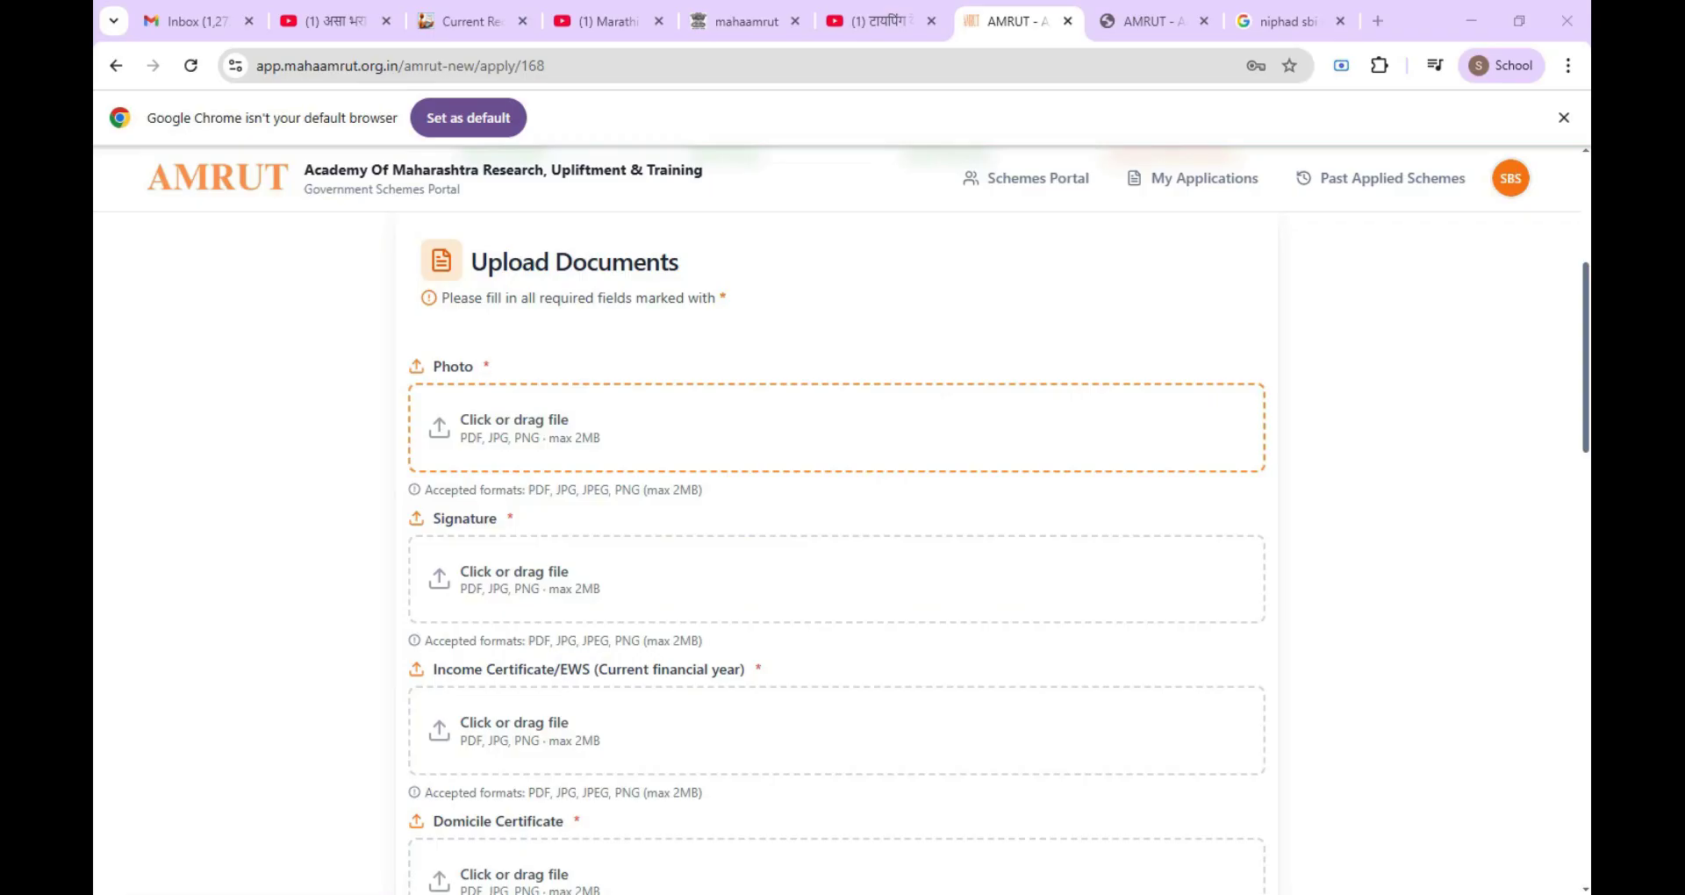
key(Return)
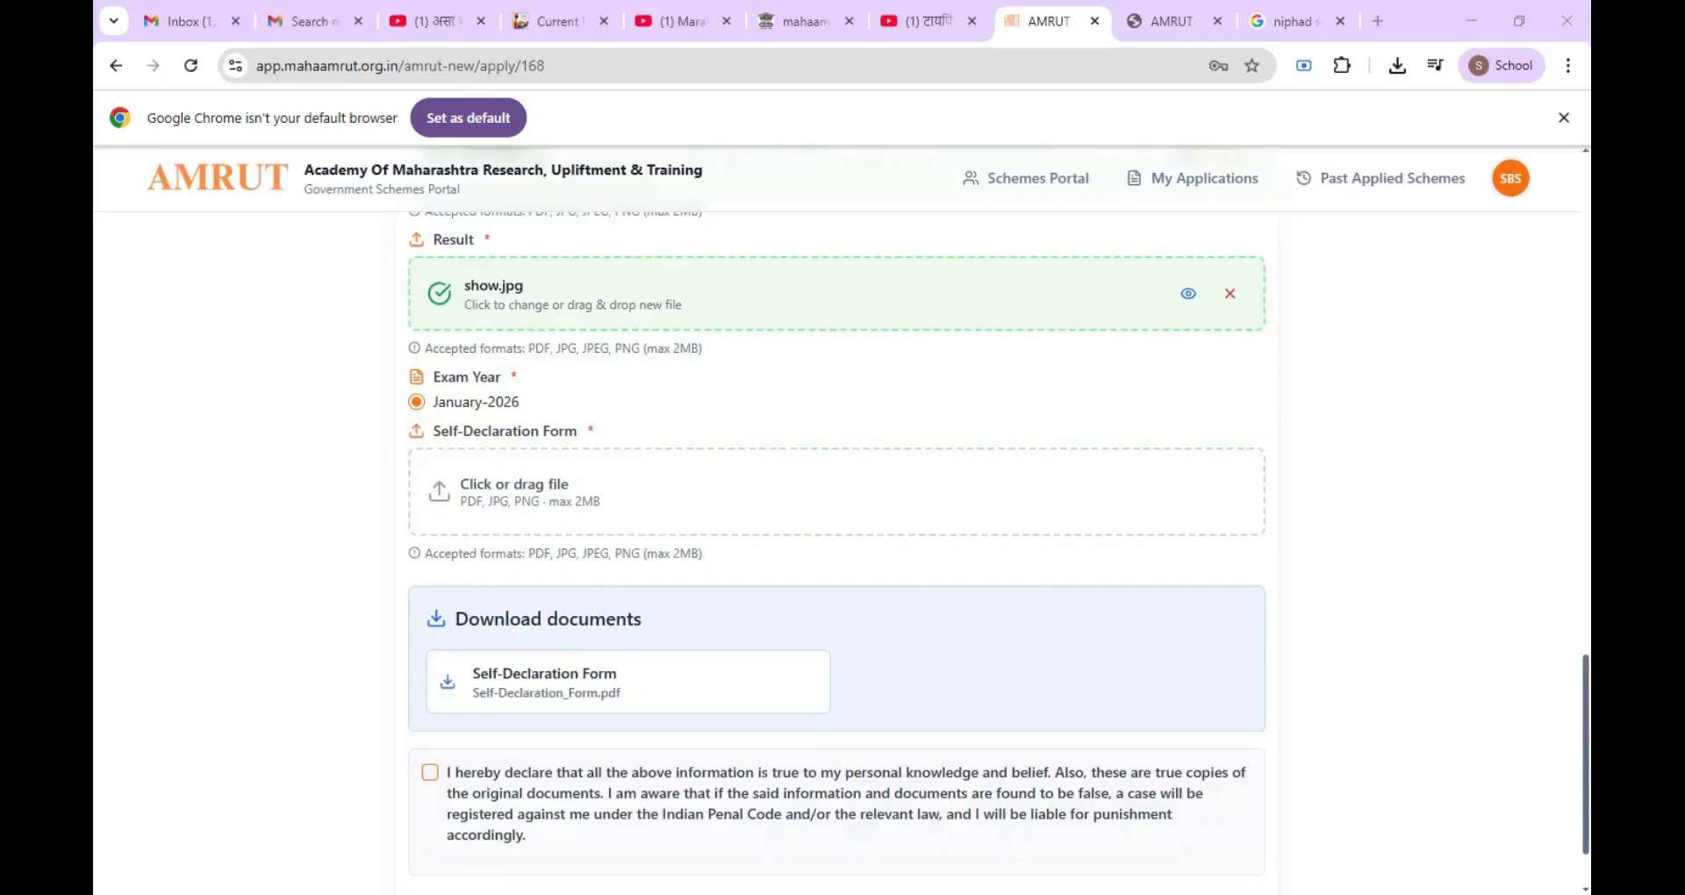
scroll(773, 540, up, 2)
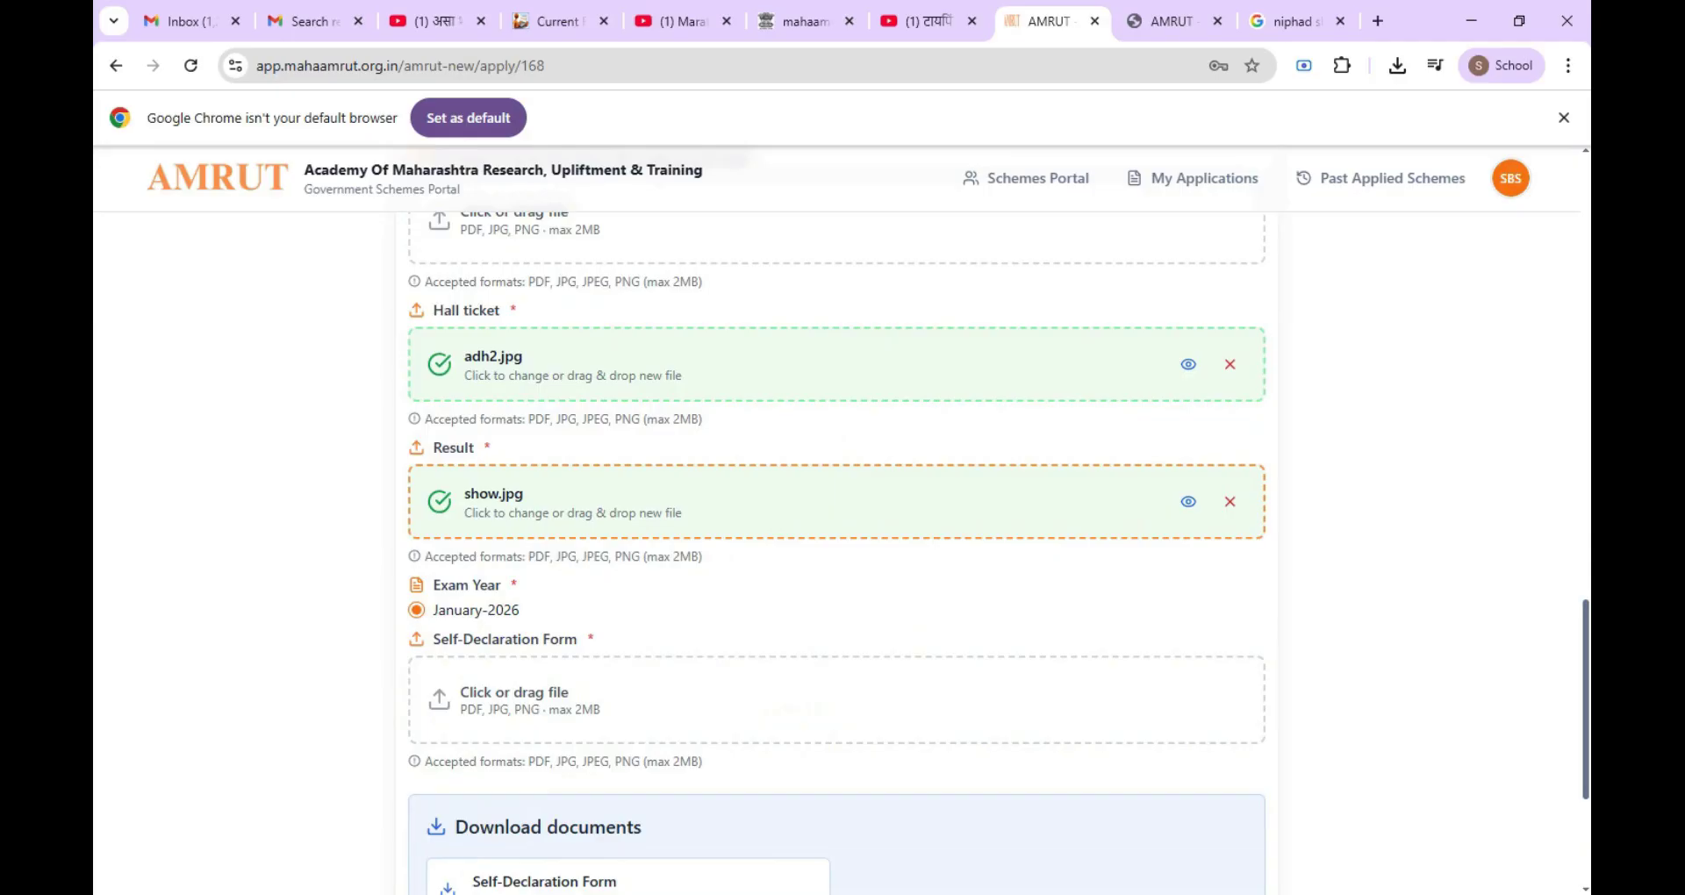
scroll(774, 538, down, 1)
scroll(773, 540, up, 3)
scroll(776, 537, up, 2)
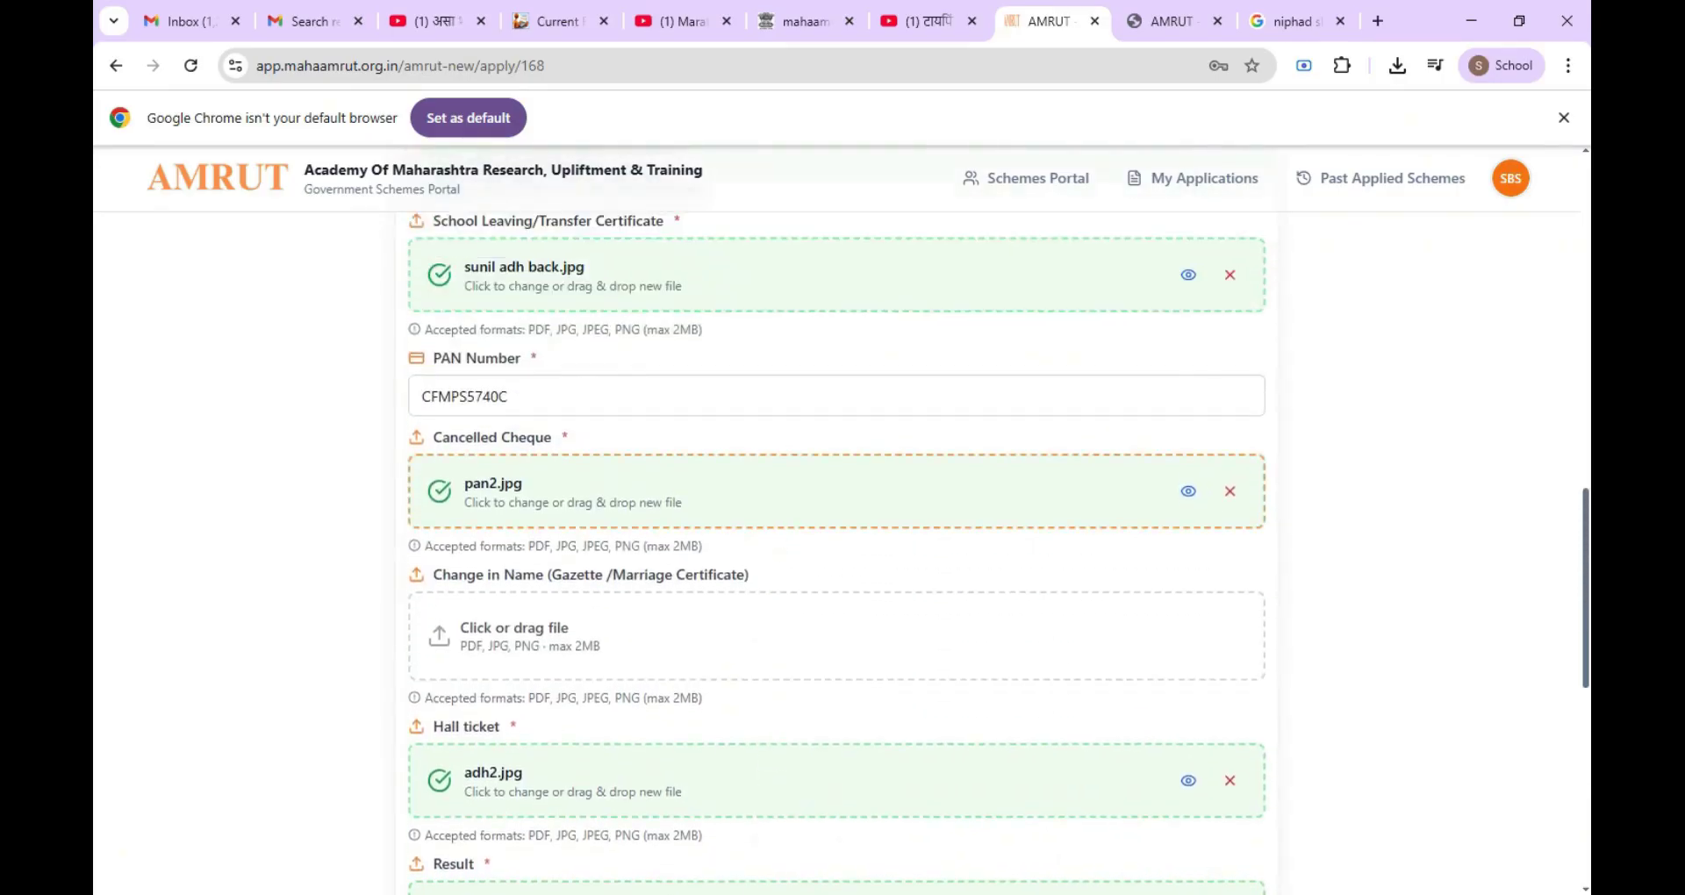
scroll(692, 576, down, 7)
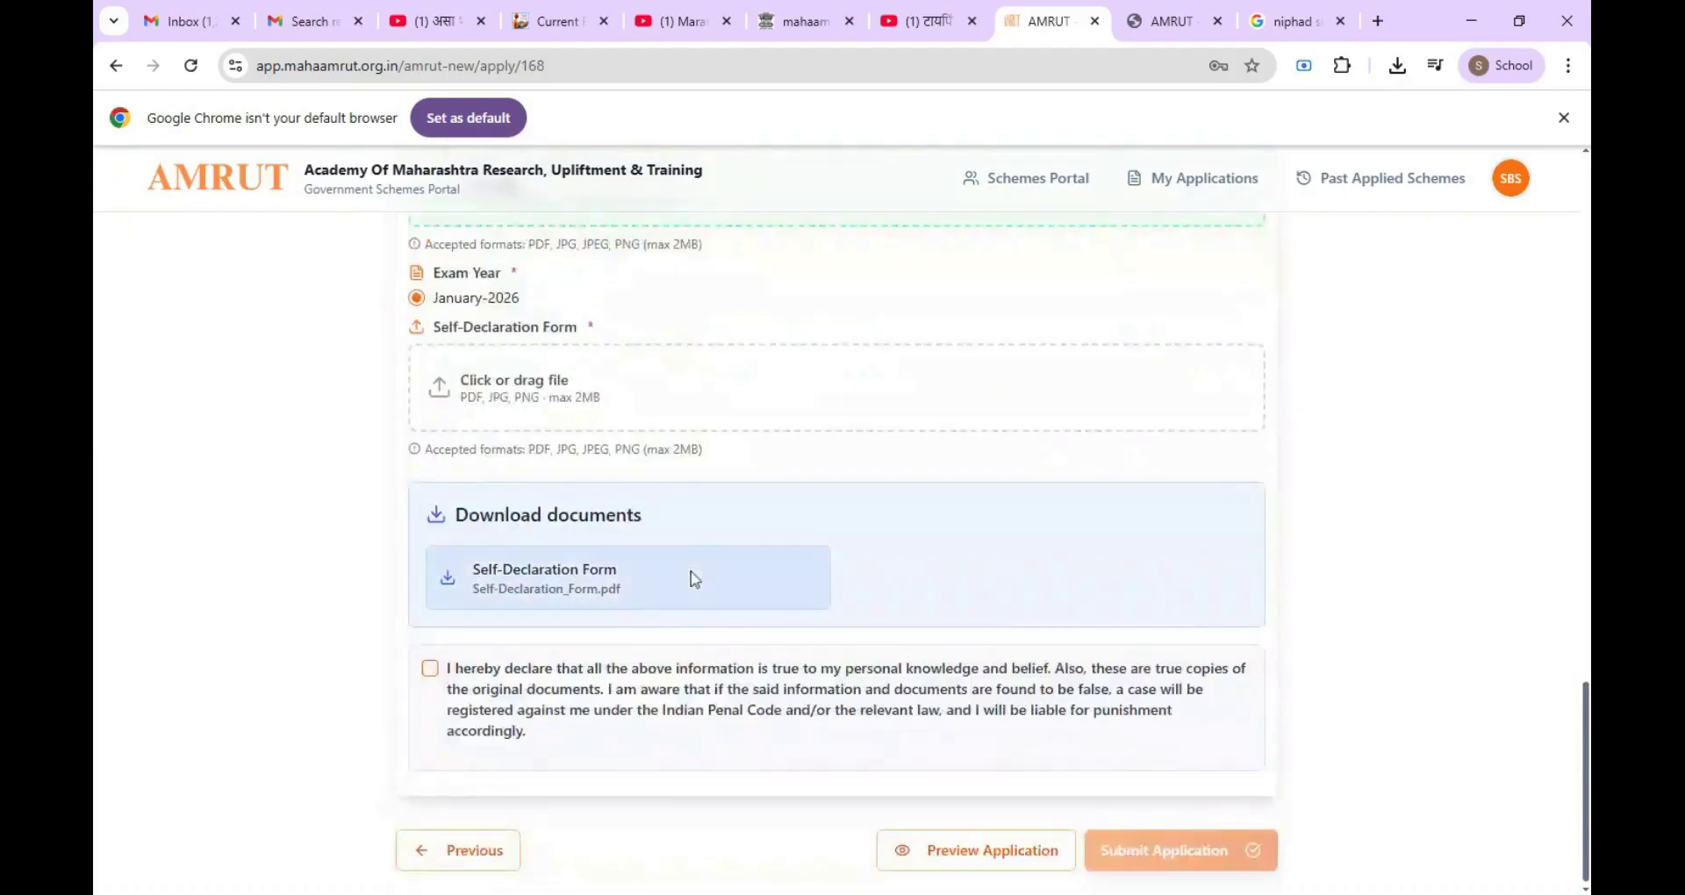
Step: Download the Self-Declaration Form, attach Self-Declaration_Form.pdf, and accept the declaration
click(518, 592)
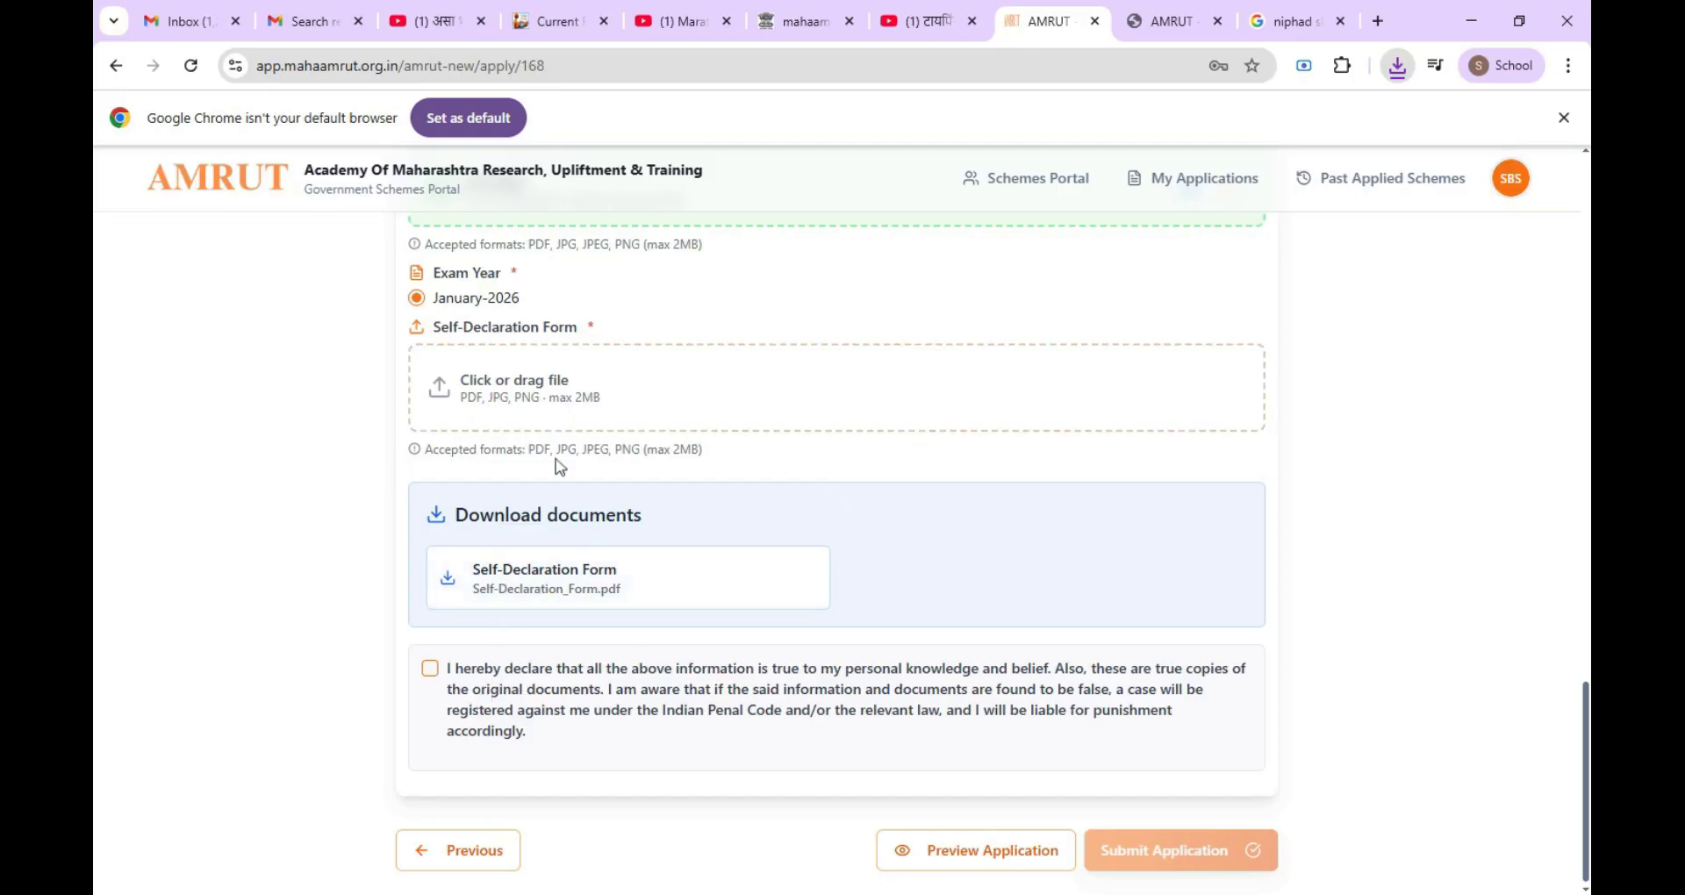
click(484, 408)
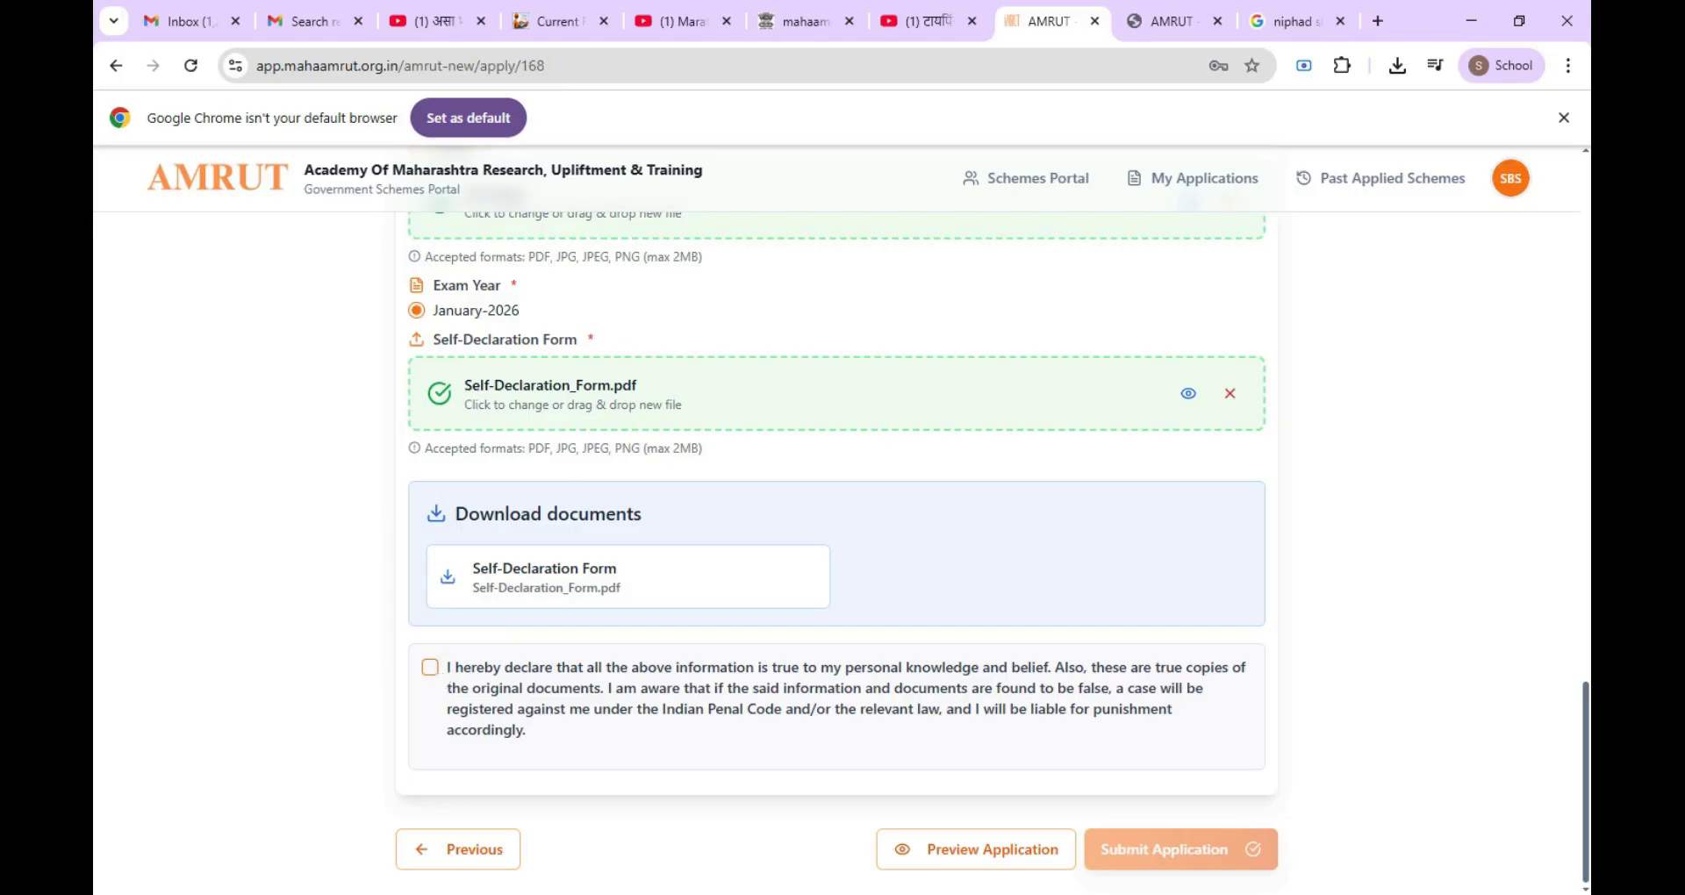
click(430, 668)
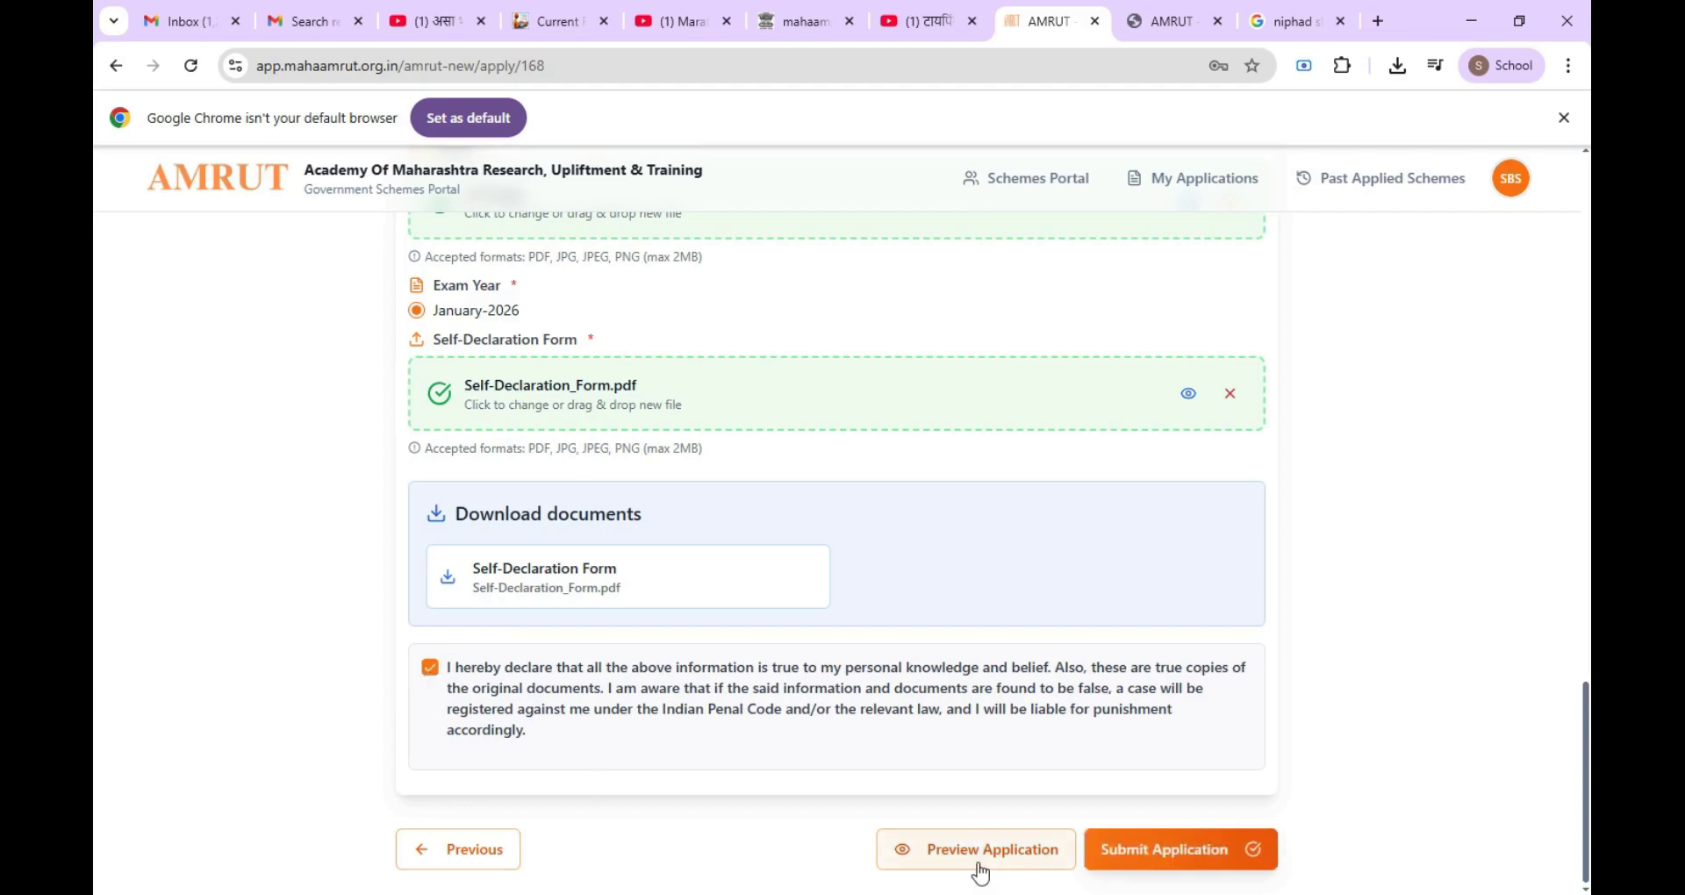
click(976, 863)
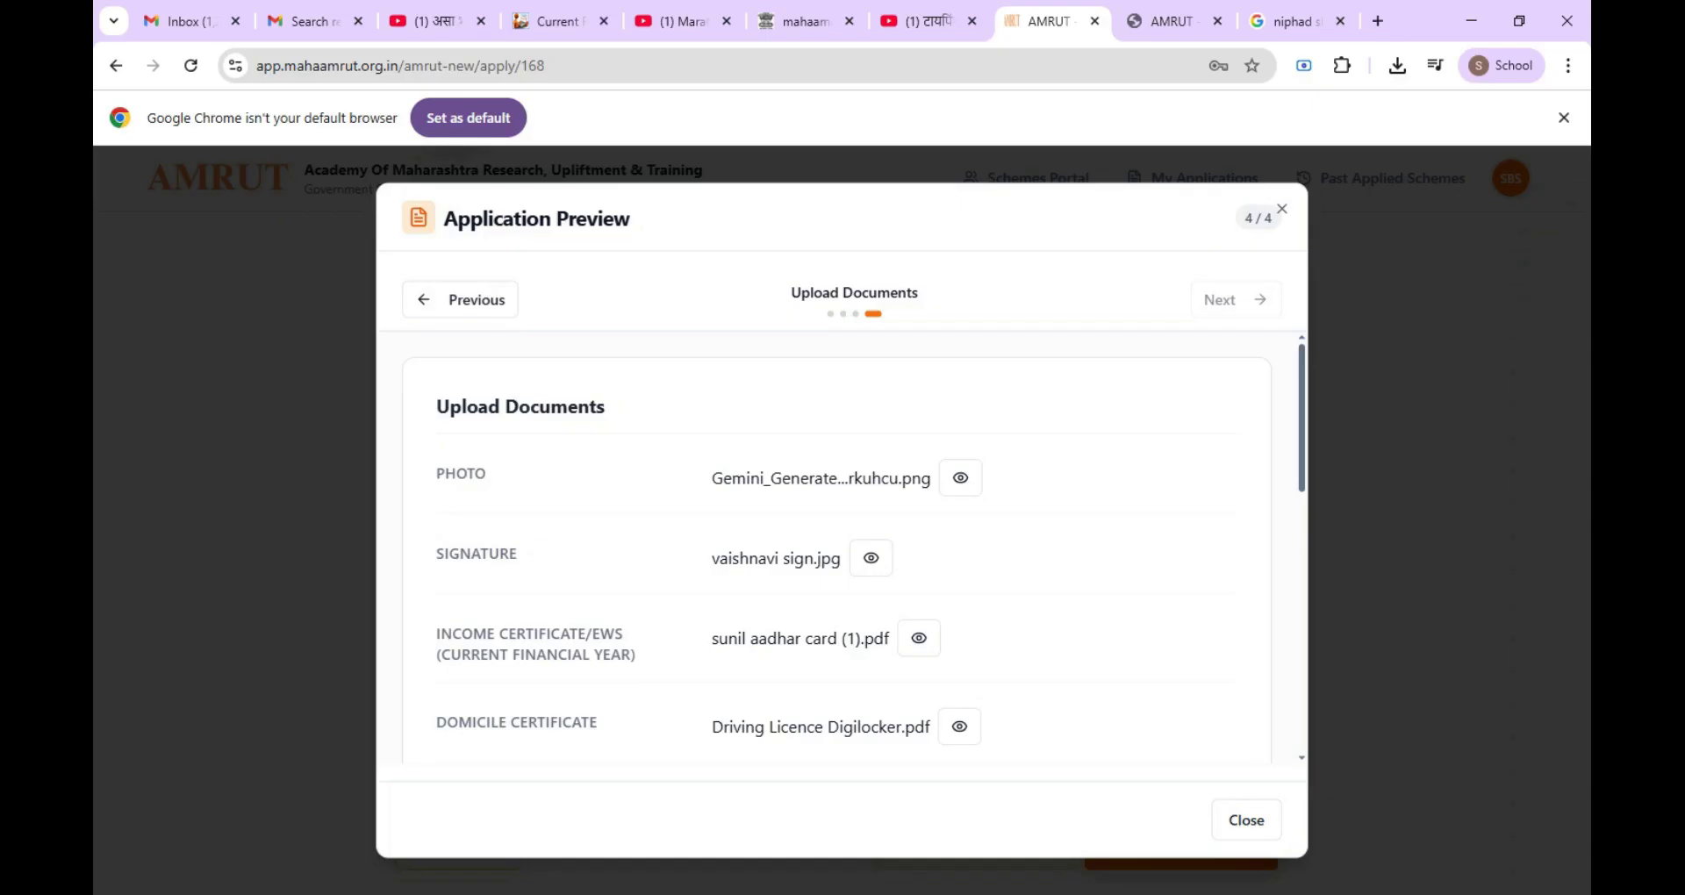
scroll(837, 549, down, 6)
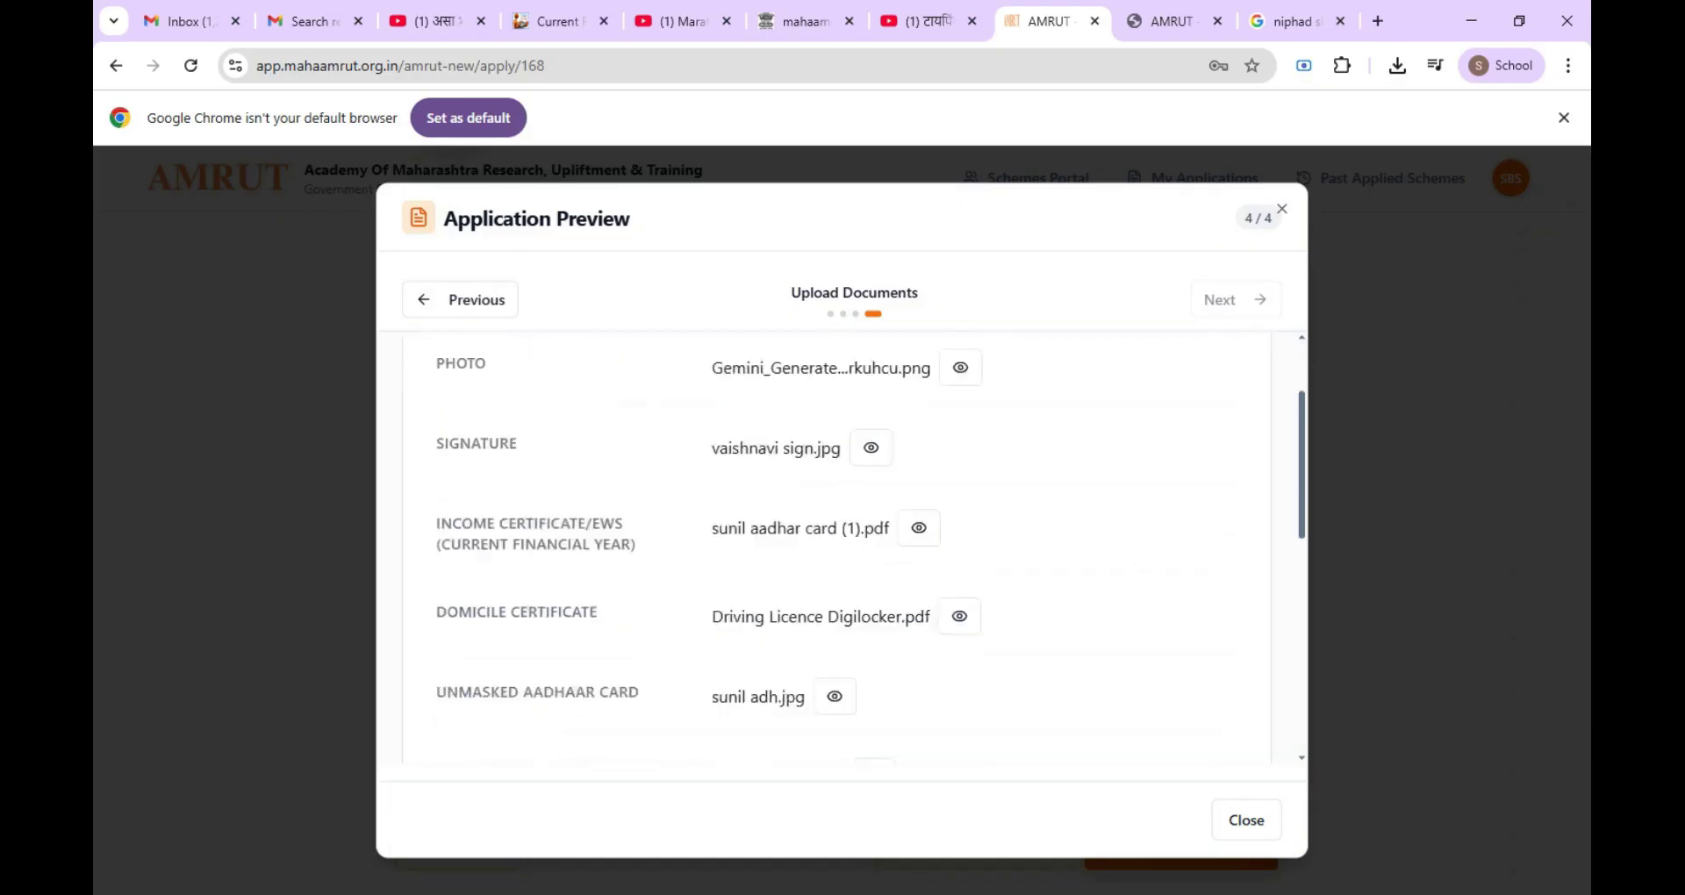
scroll(778, 573, down, 3)
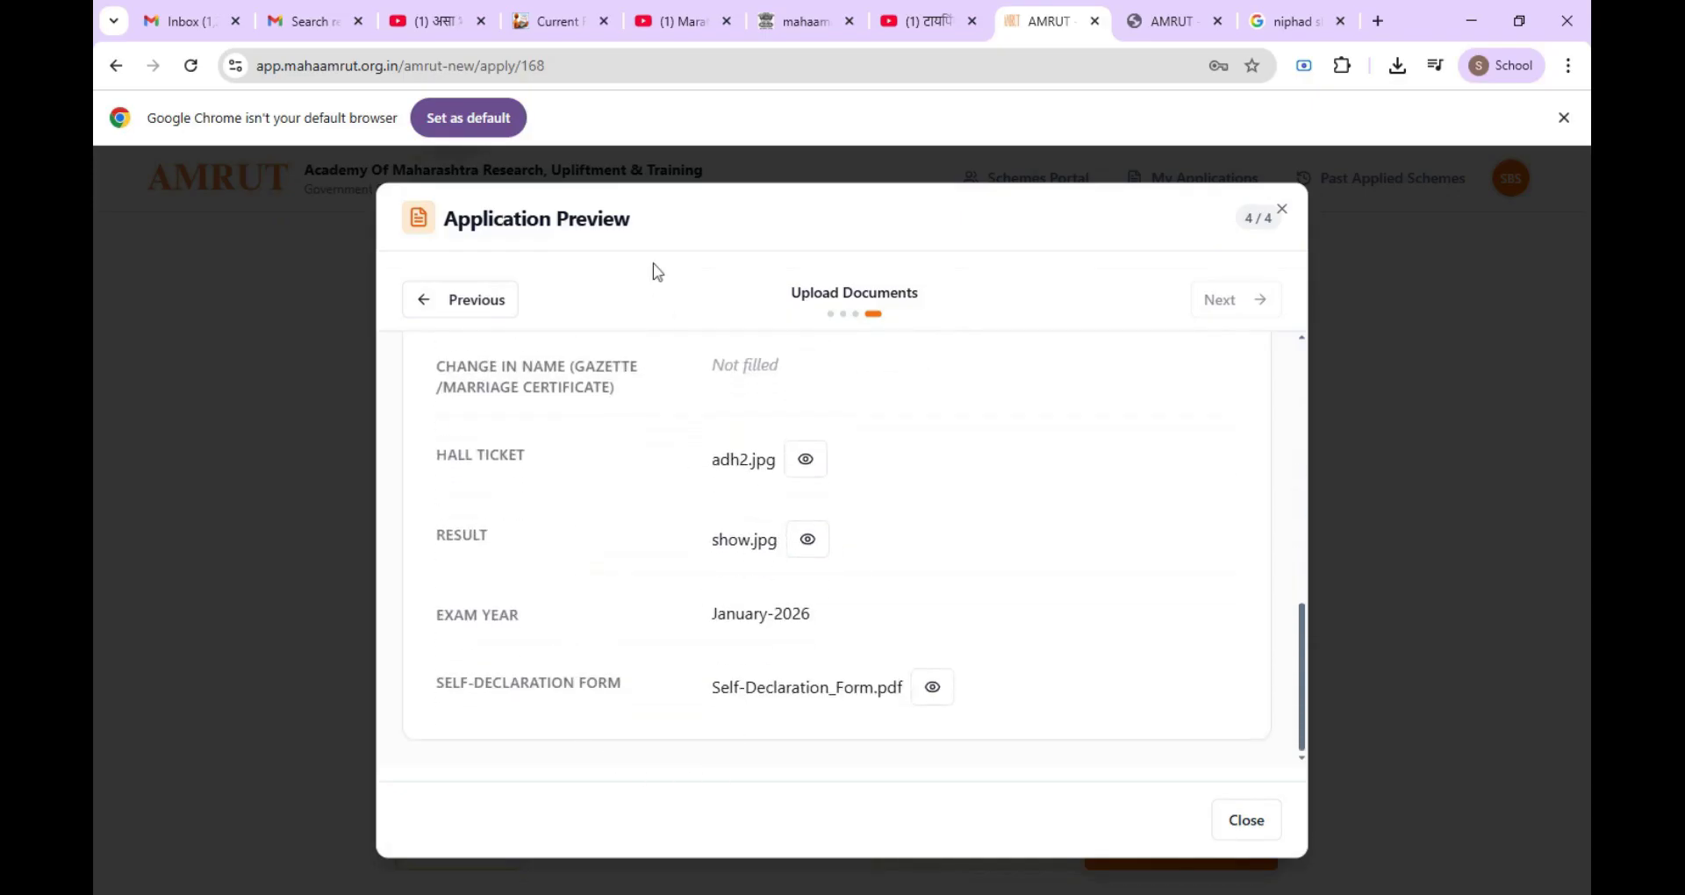
click(1247, 820)
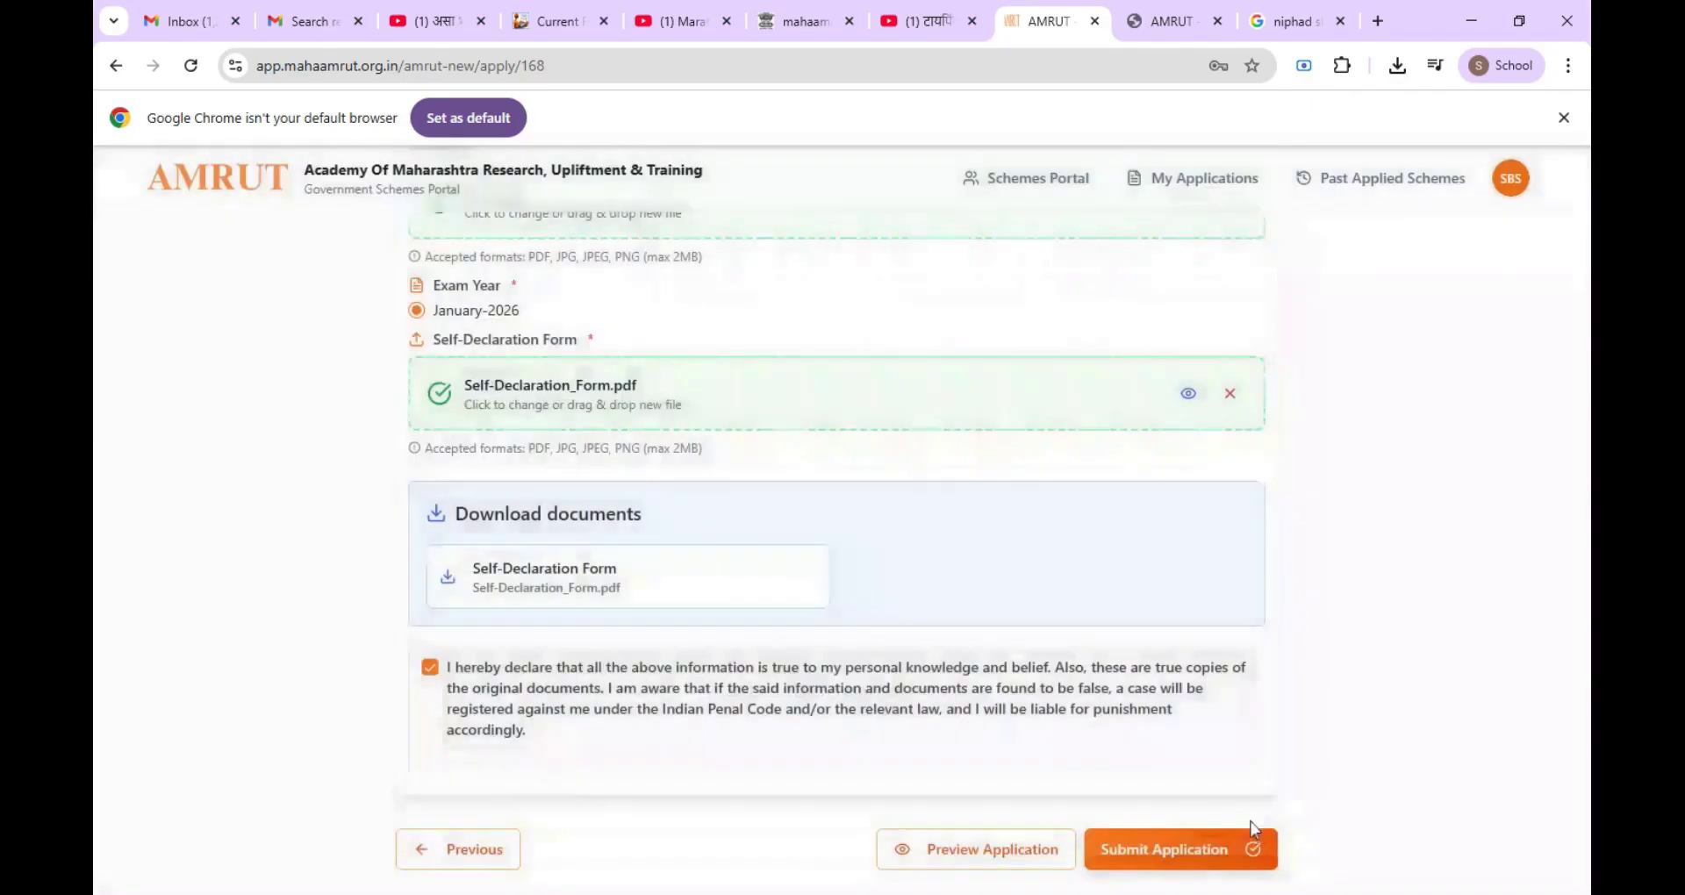